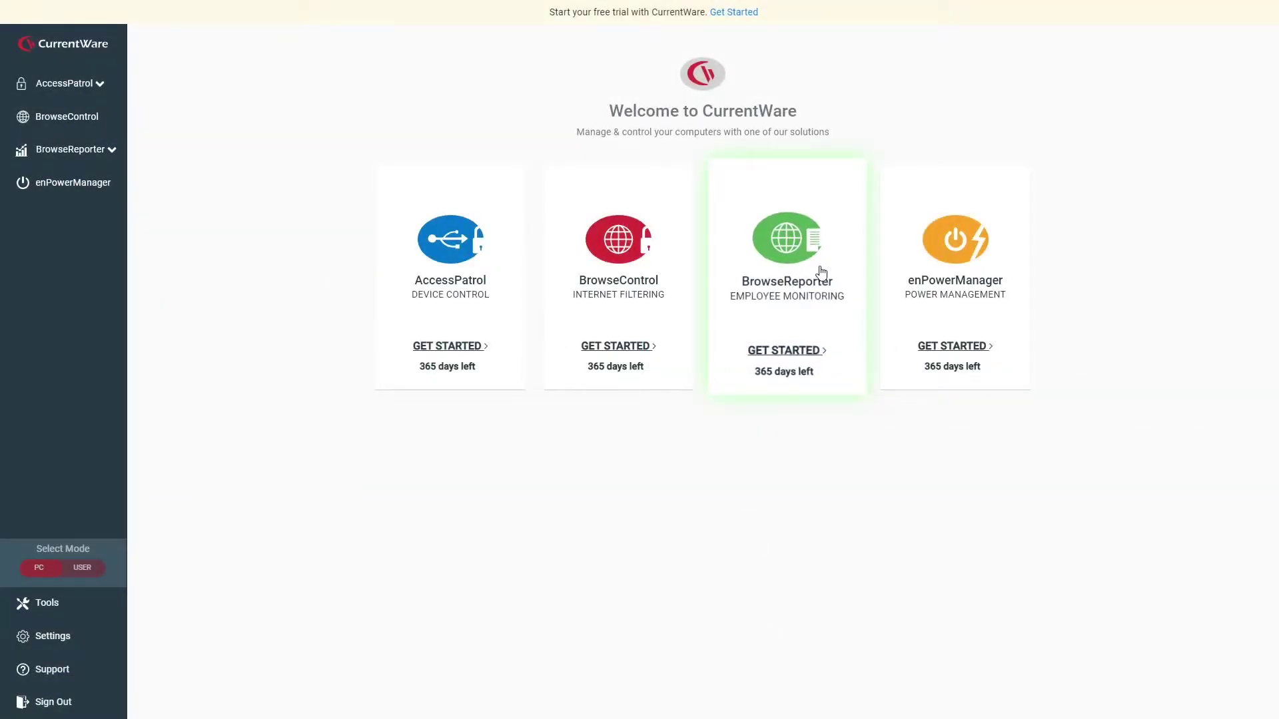
Open the BrowseReporter dashboard and review the computers page, then the Websites and Applications charts.
click(821, 274)
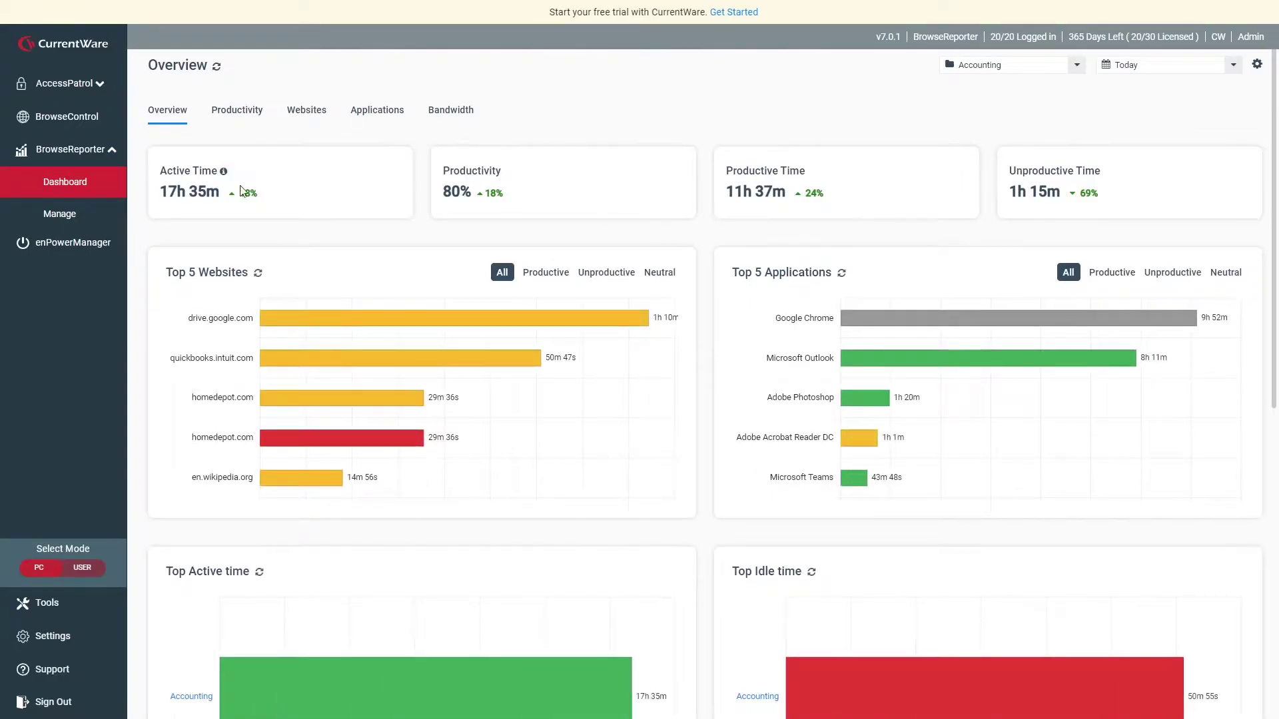
click(63, 212)
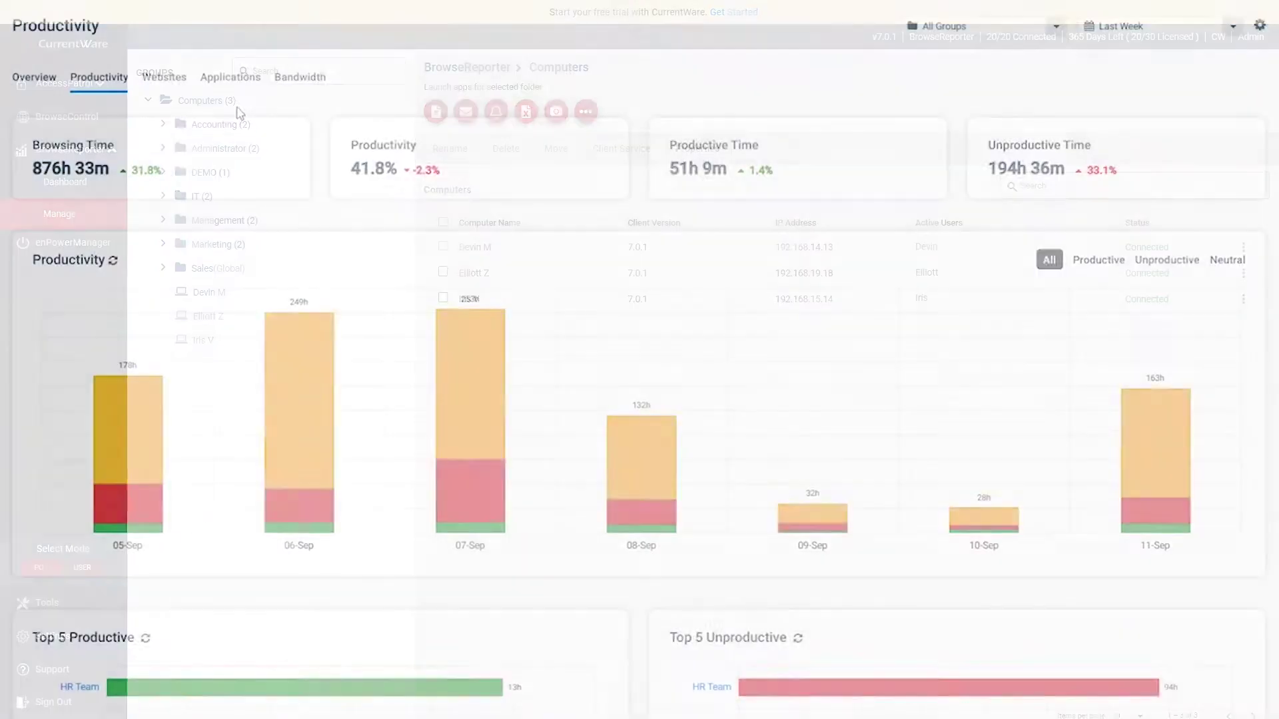
click(181, 81)
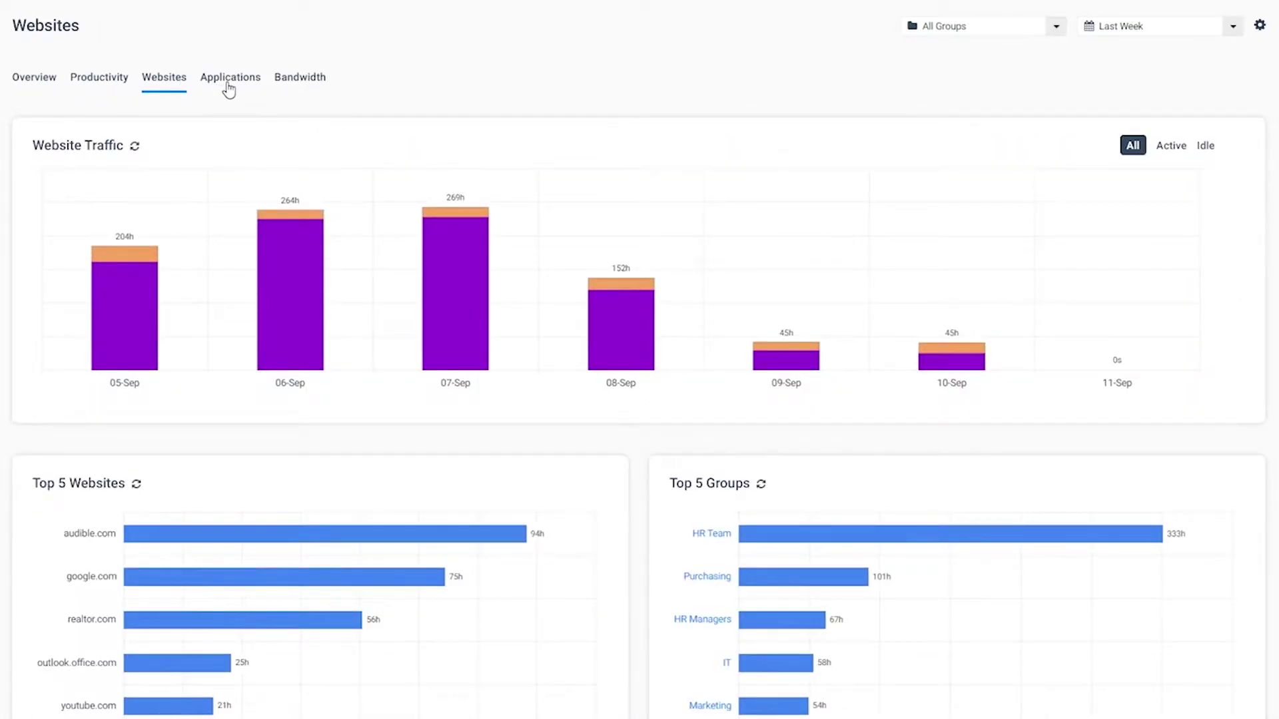
click(228, 87)
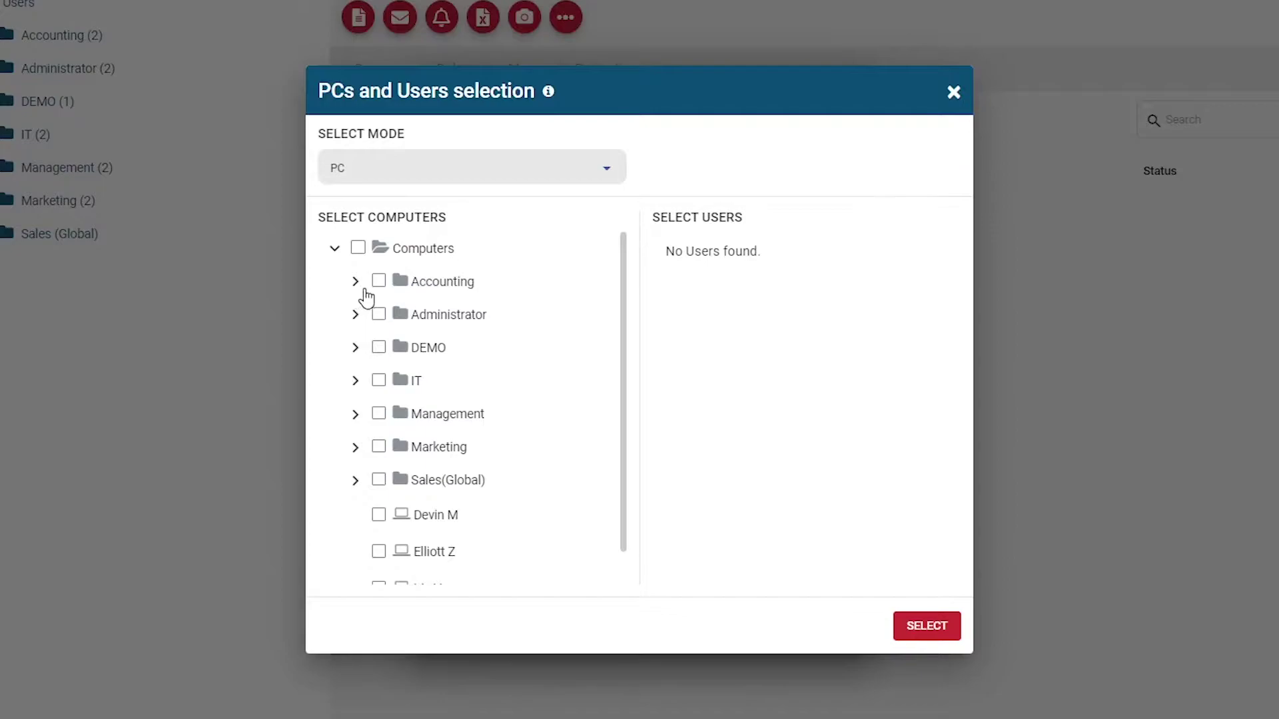
Select the Accounting computers, then enter recipient e-mail addresses and the report name 'Accounting Weekly Pe'.
click(379, 280)
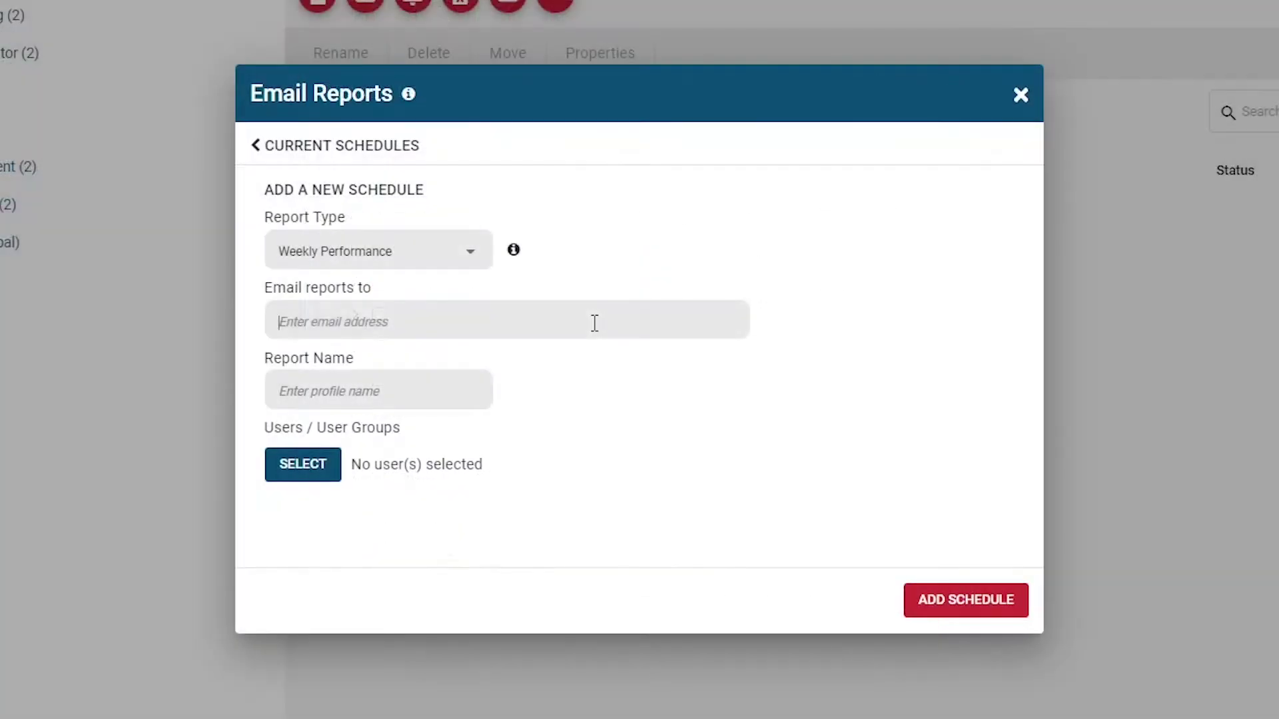
text(acct@testdemo.com)
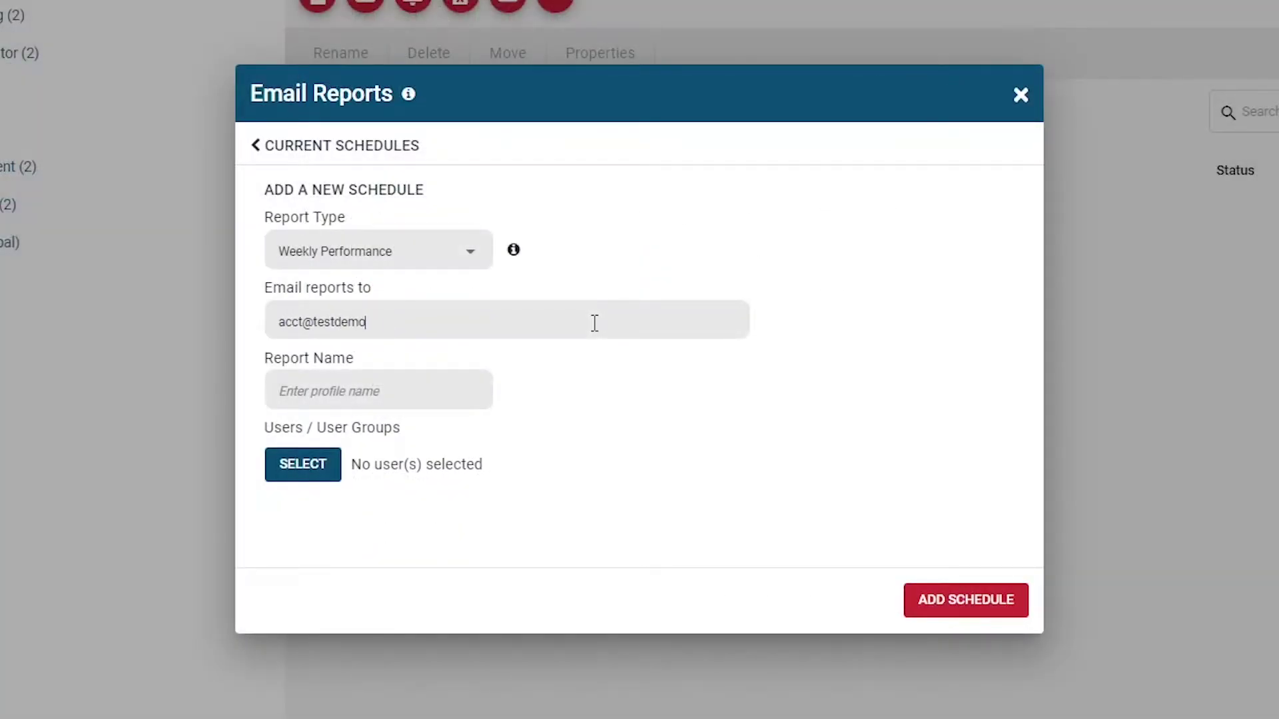
click(398, 391)
text(Accounting Weekly Pe)
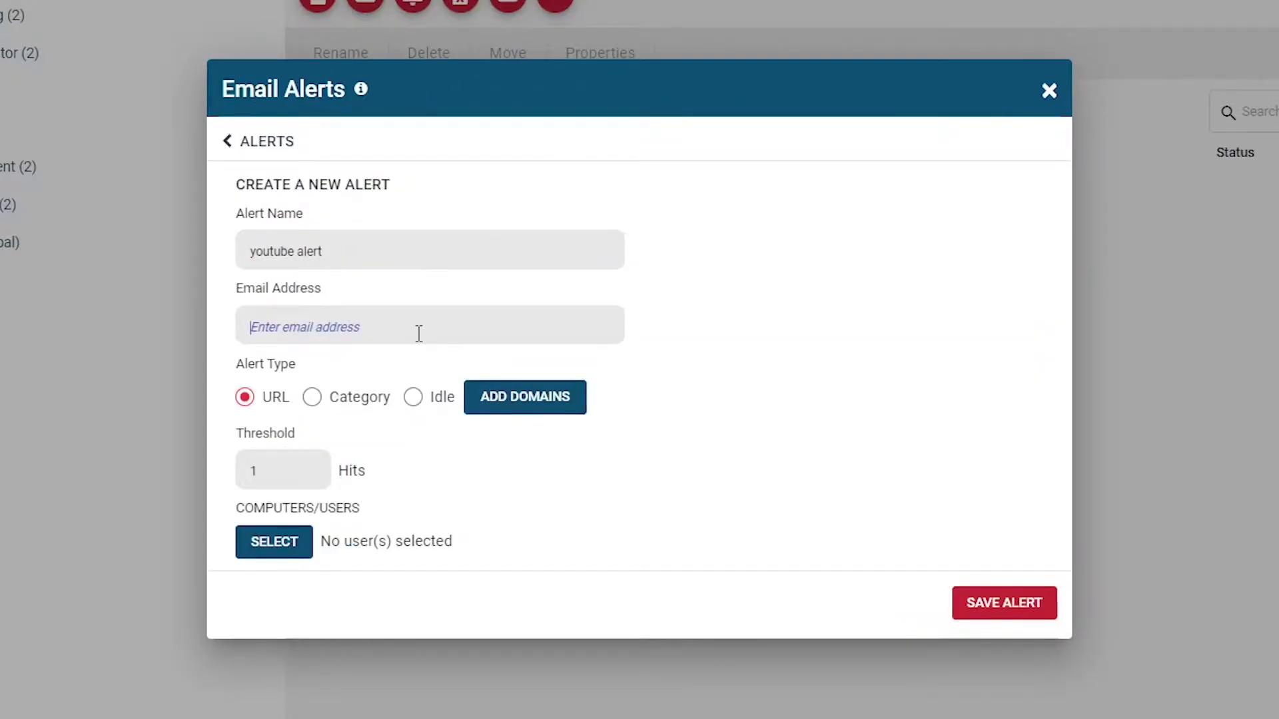
text(test@demo)
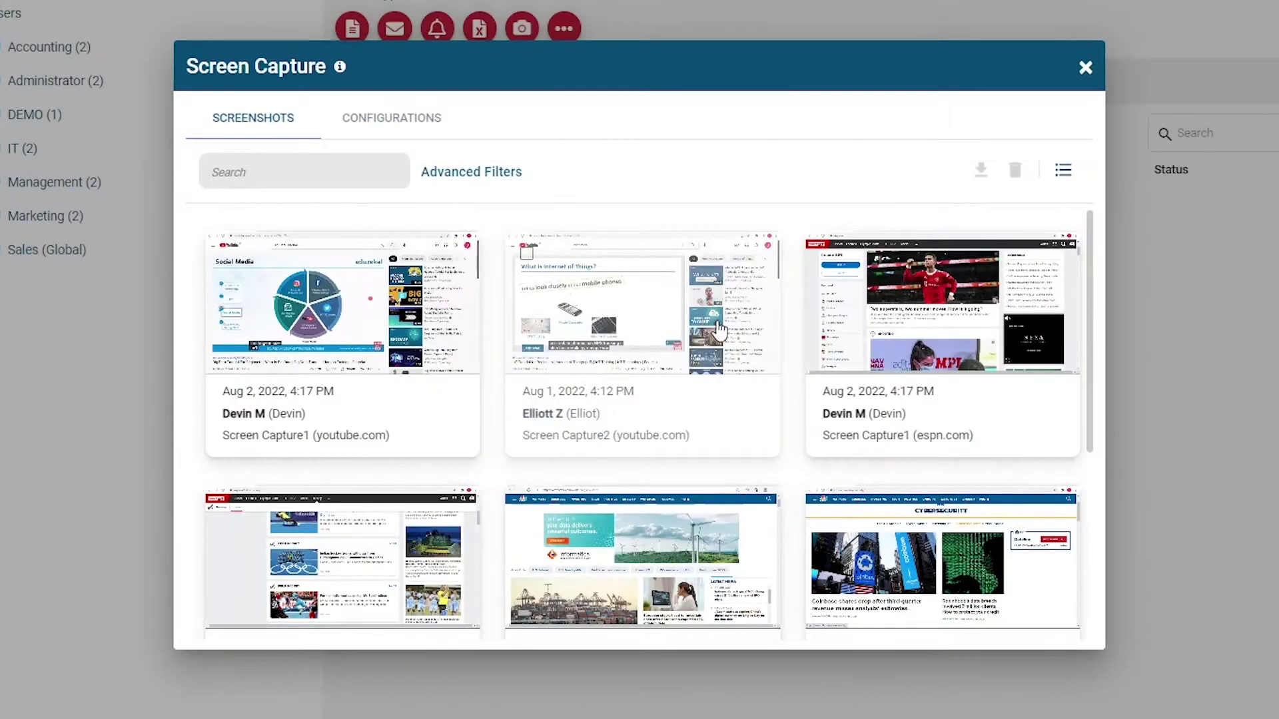
scroll(693, 557, down, 2)
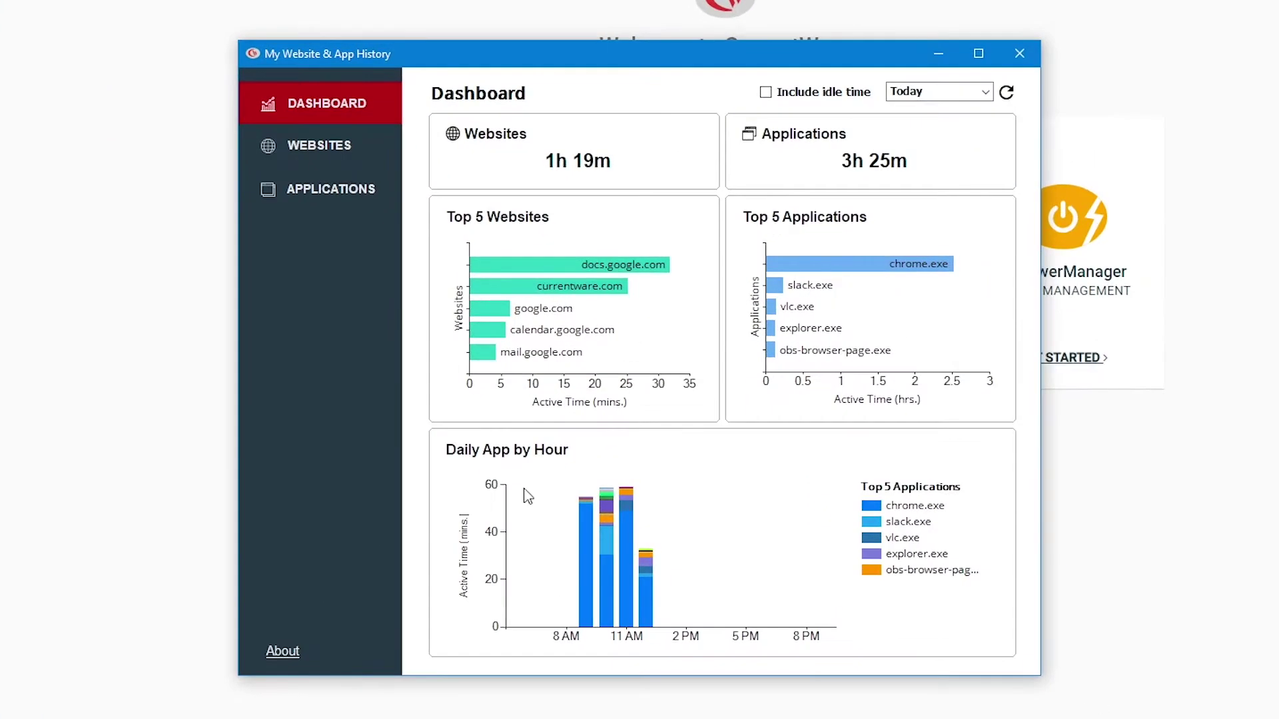
View the visited websites and used applications lists, then the website usage breakdown.
click(400, 184)
click(364, 200)
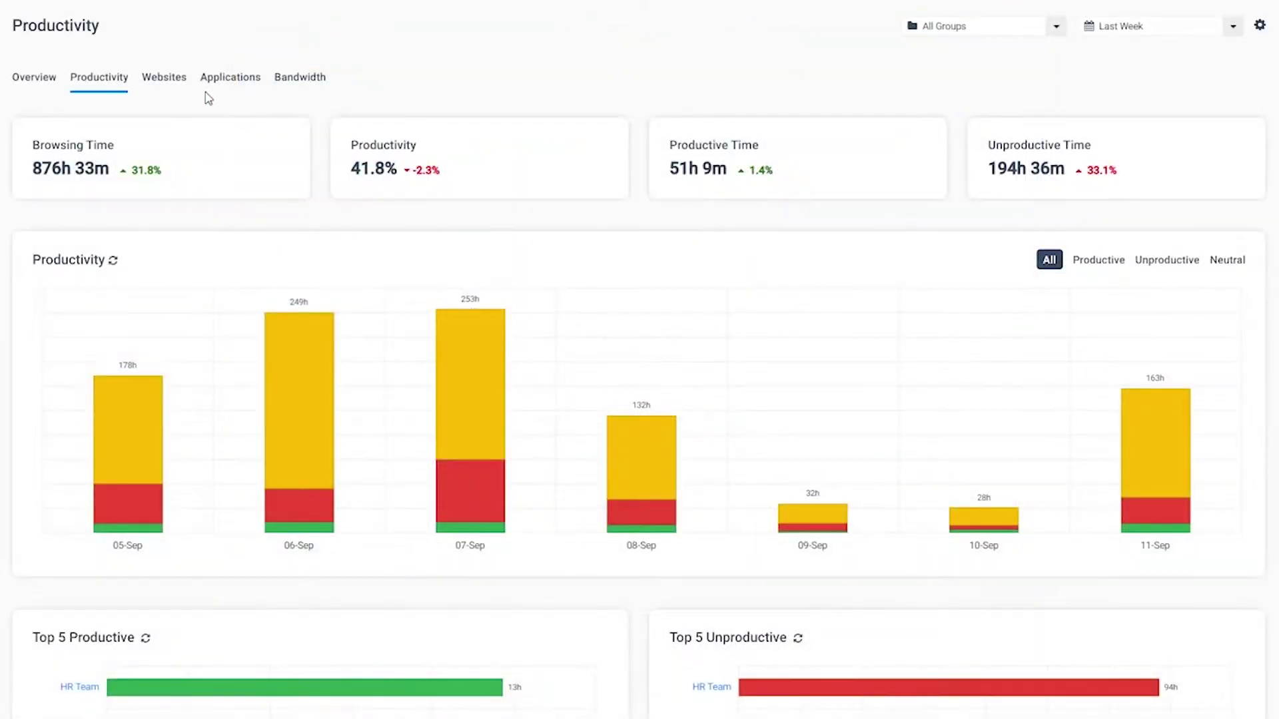
click(180, 85)
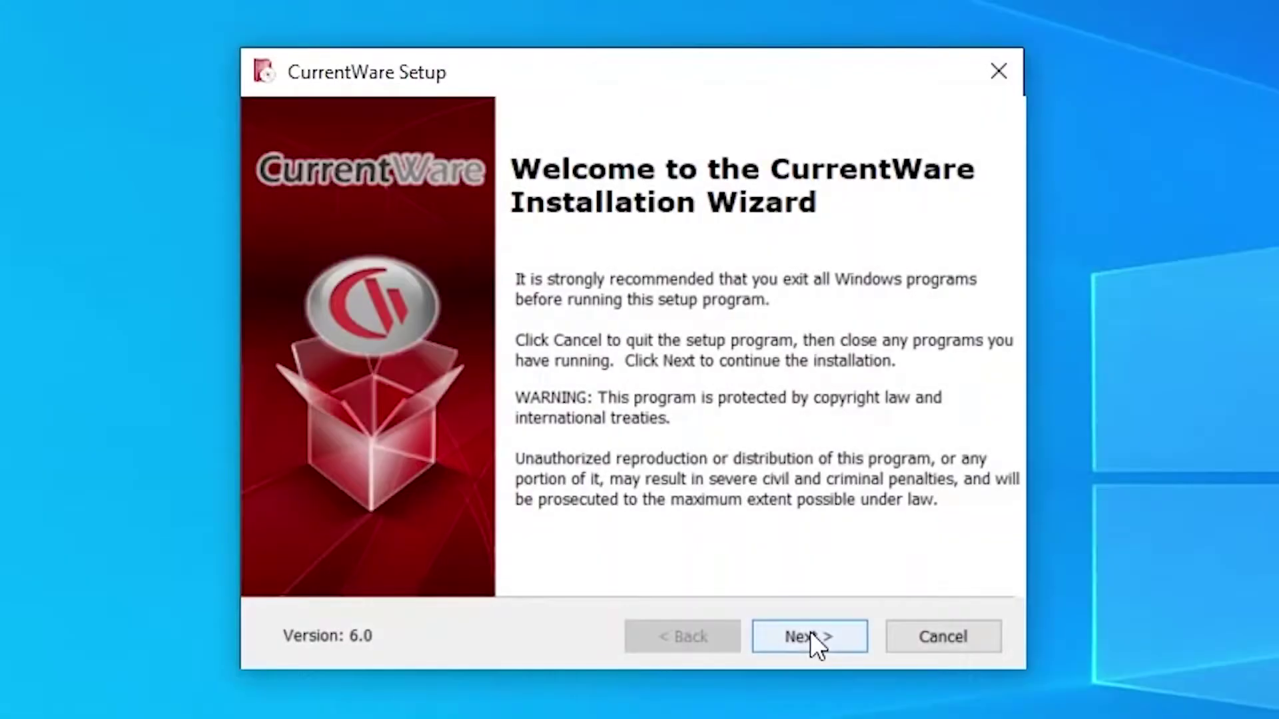
Switch Select Mode to USER and bring up the Run Report dialog for users.
click(810, 637)
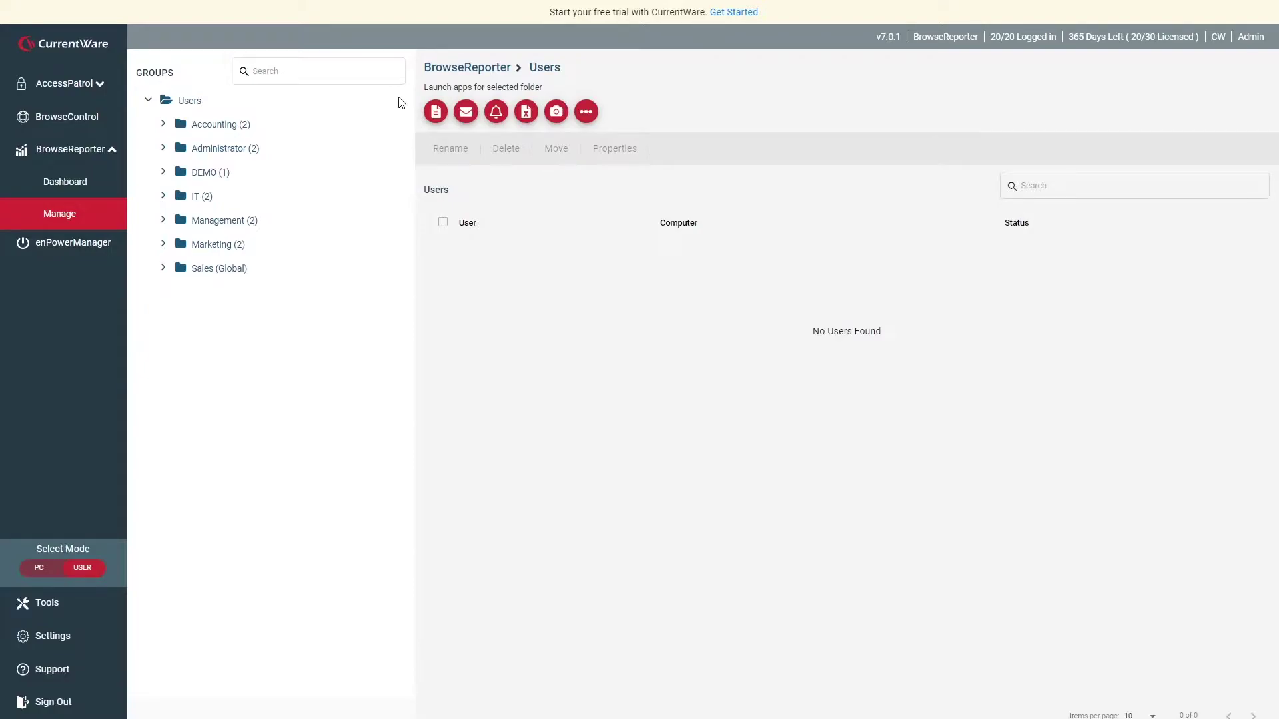
click(436, 112)
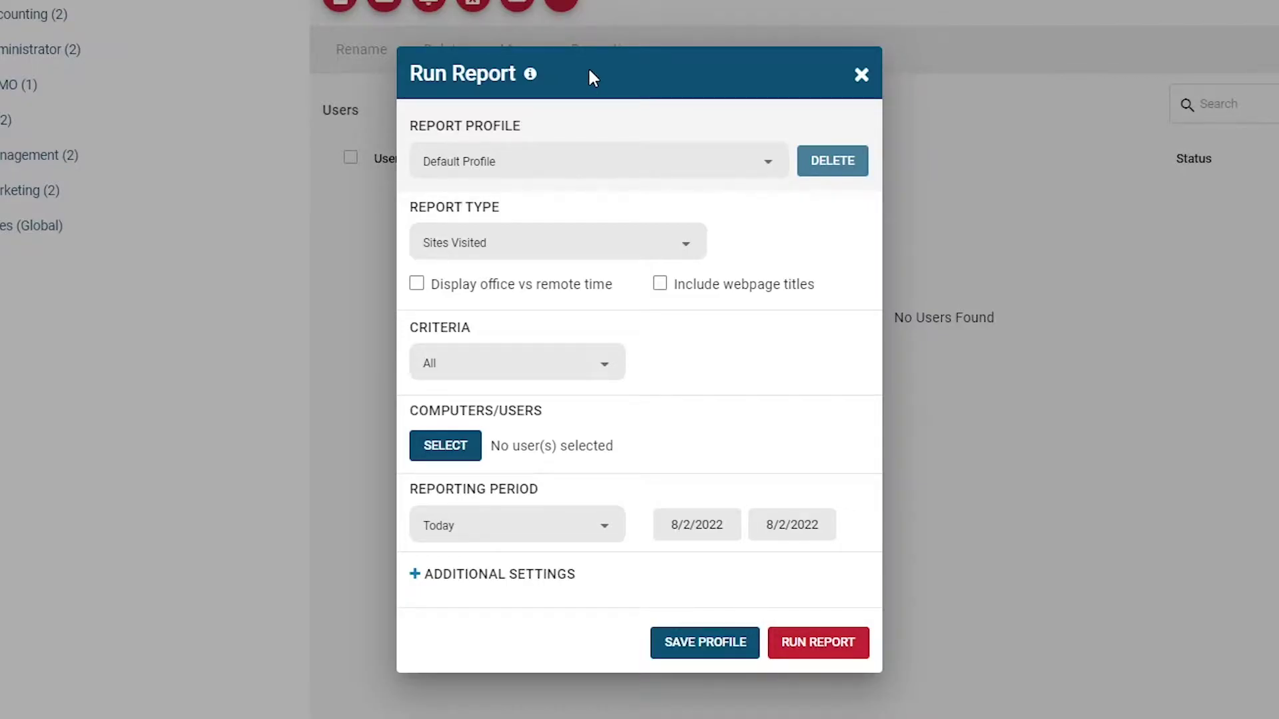
click(608, 242)
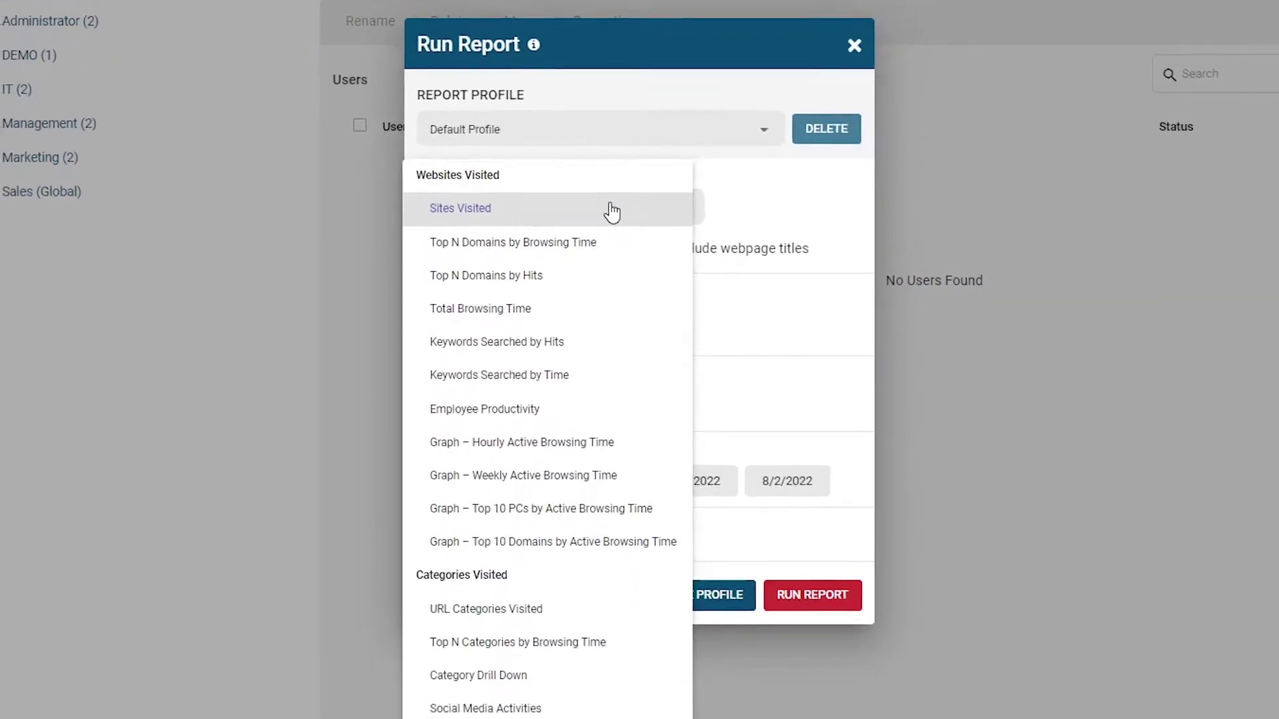
scroll(585, 238, down, 1)
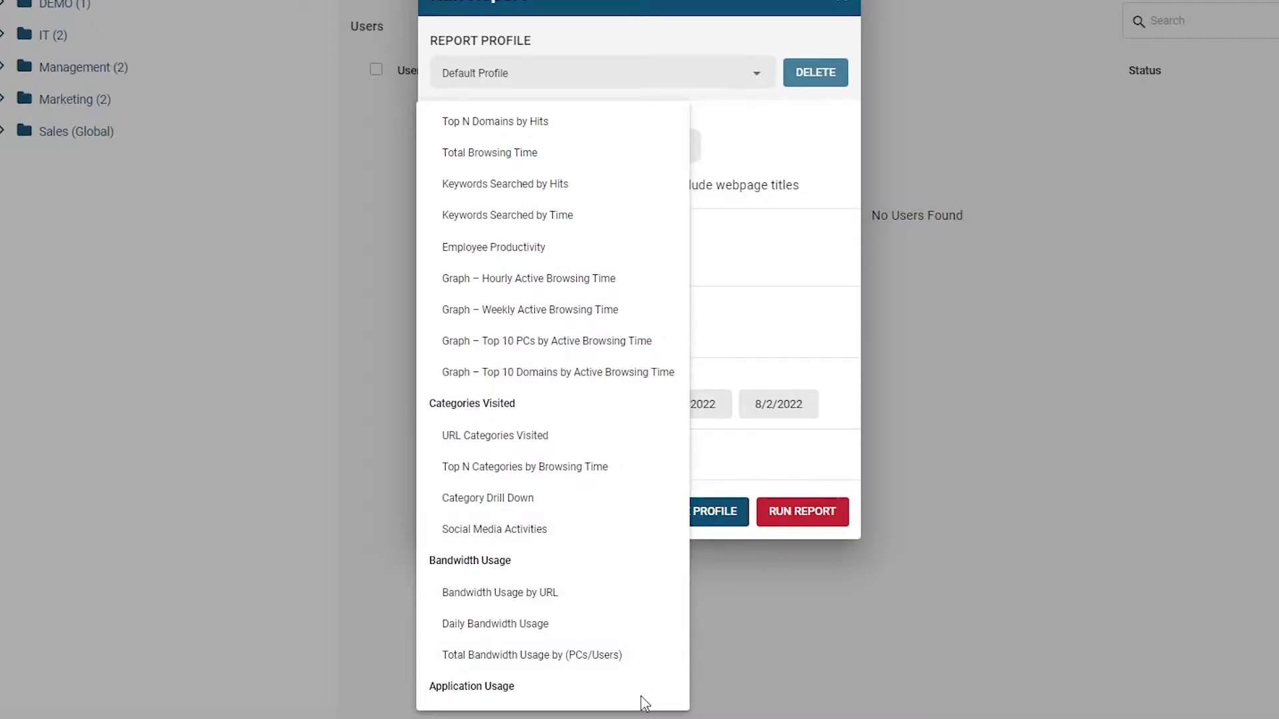
scroll(626, 650, down, 1)
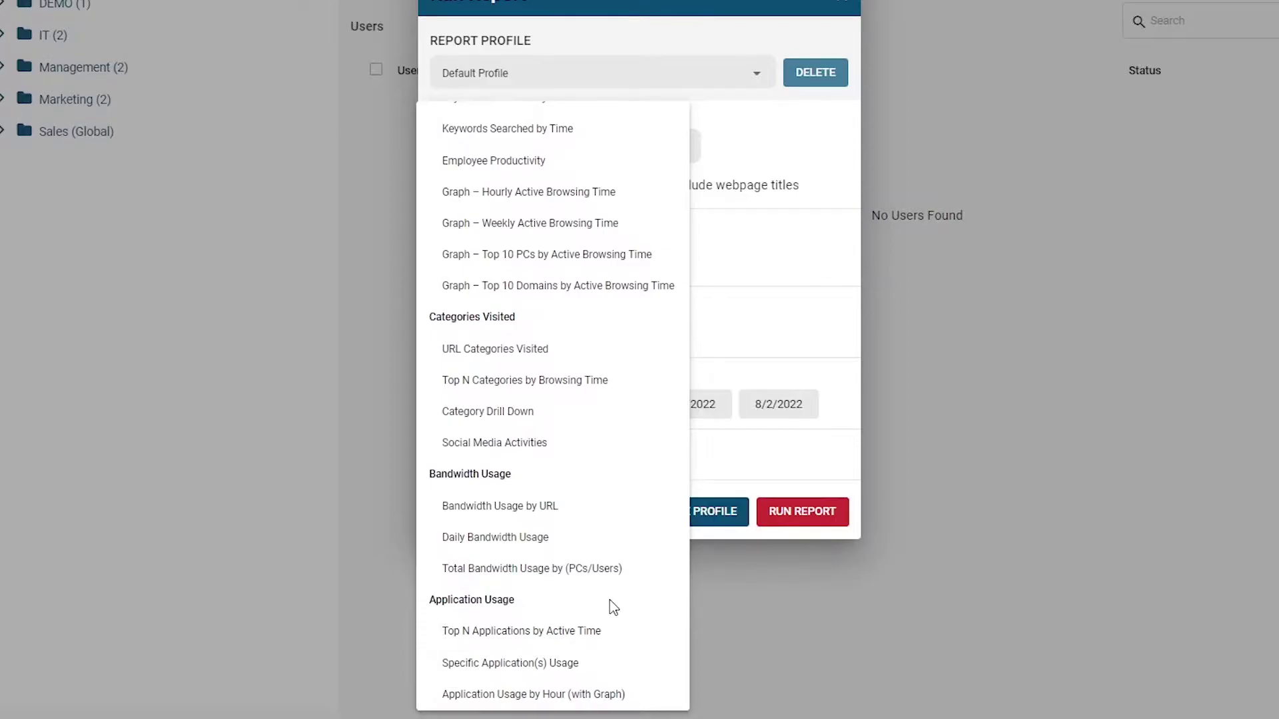
scroll(597, 560, up, 2)
click(511, 148)
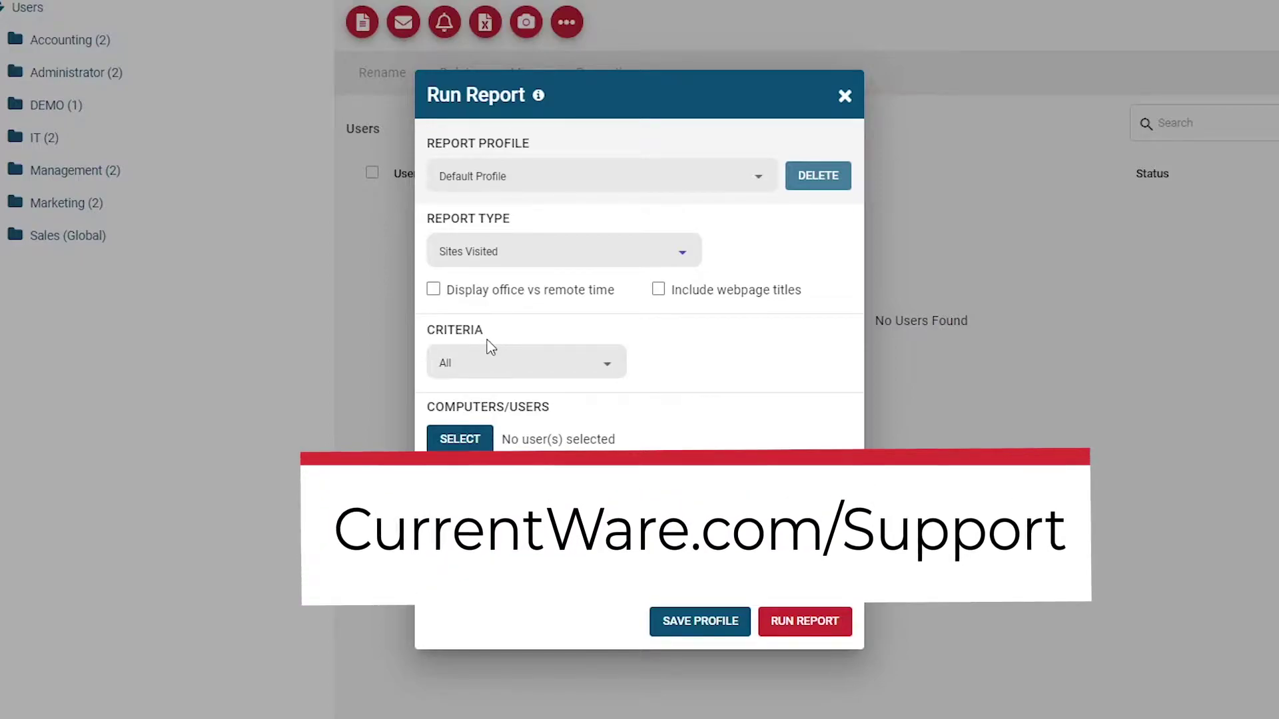
Include webpage titles in the report, leaving Criteria set to All.
click(772, 299)
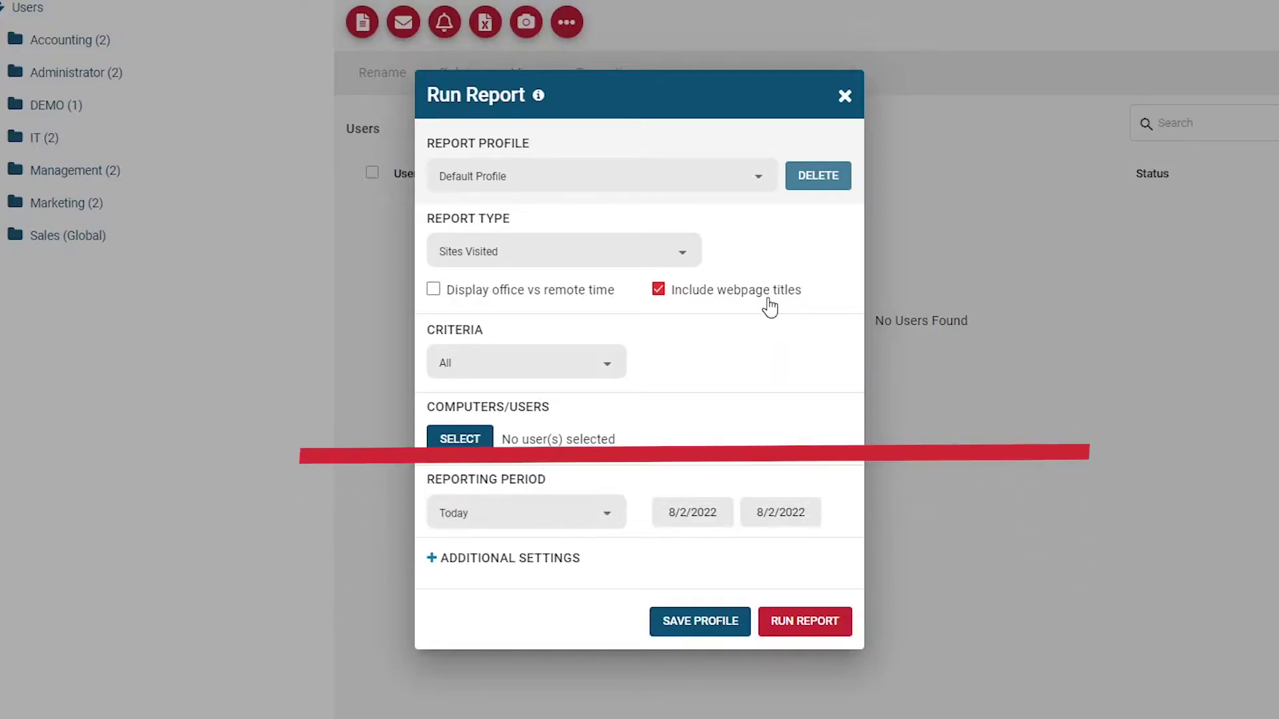
click(538, 375)
click(570, 411)
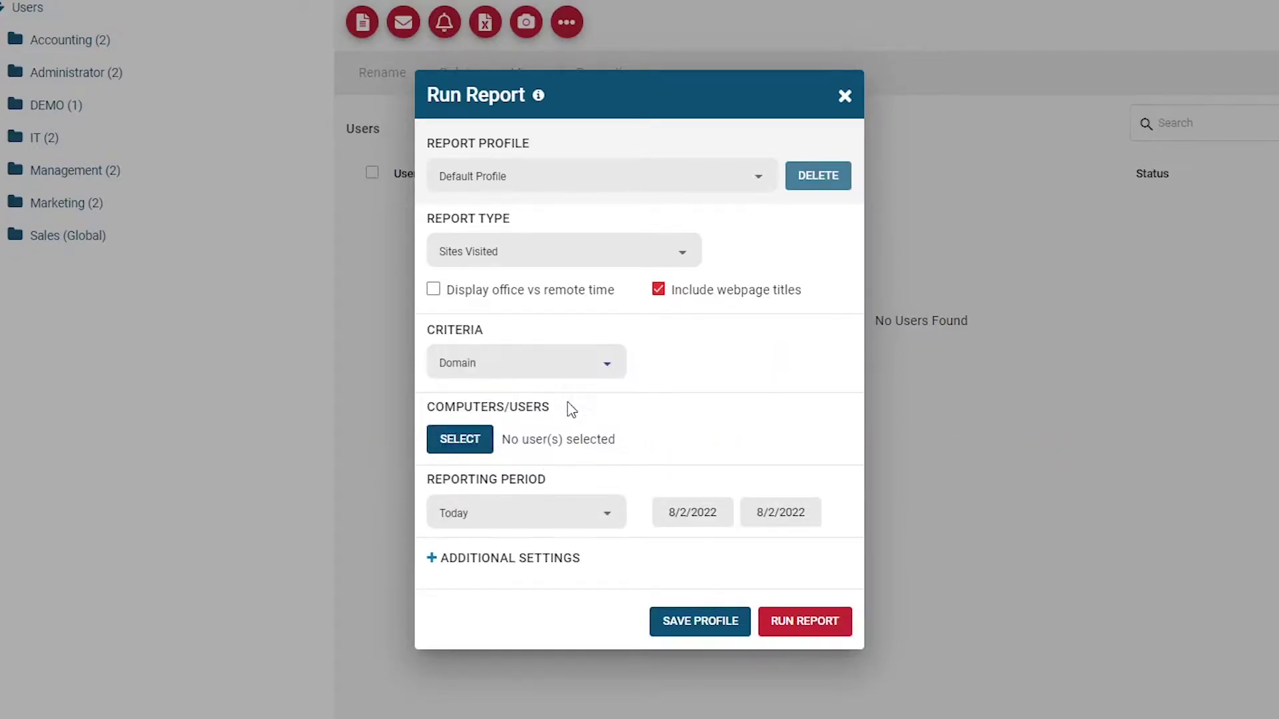
click(563, 364)
click(531, 398)
click(523, 363)
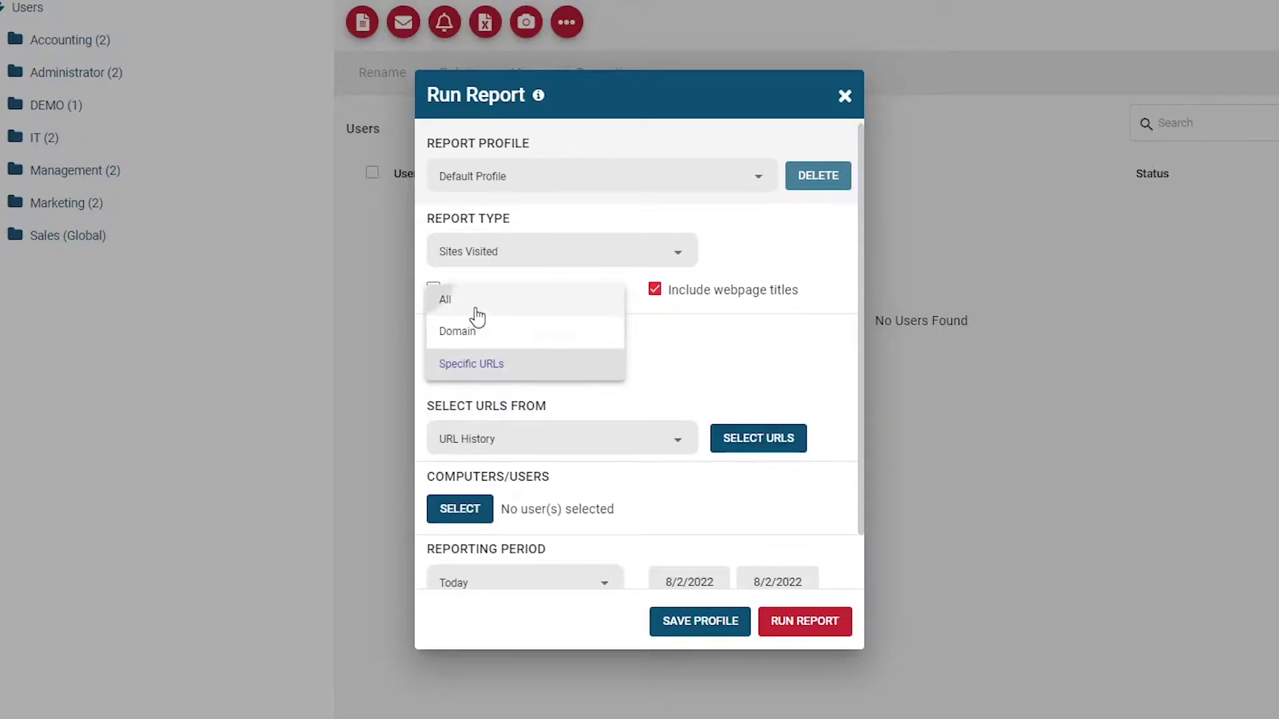
click(470, 297)
Select the two users of the Accounting group in User mode as report subjects.
click(460, 436)
click(398, 172)
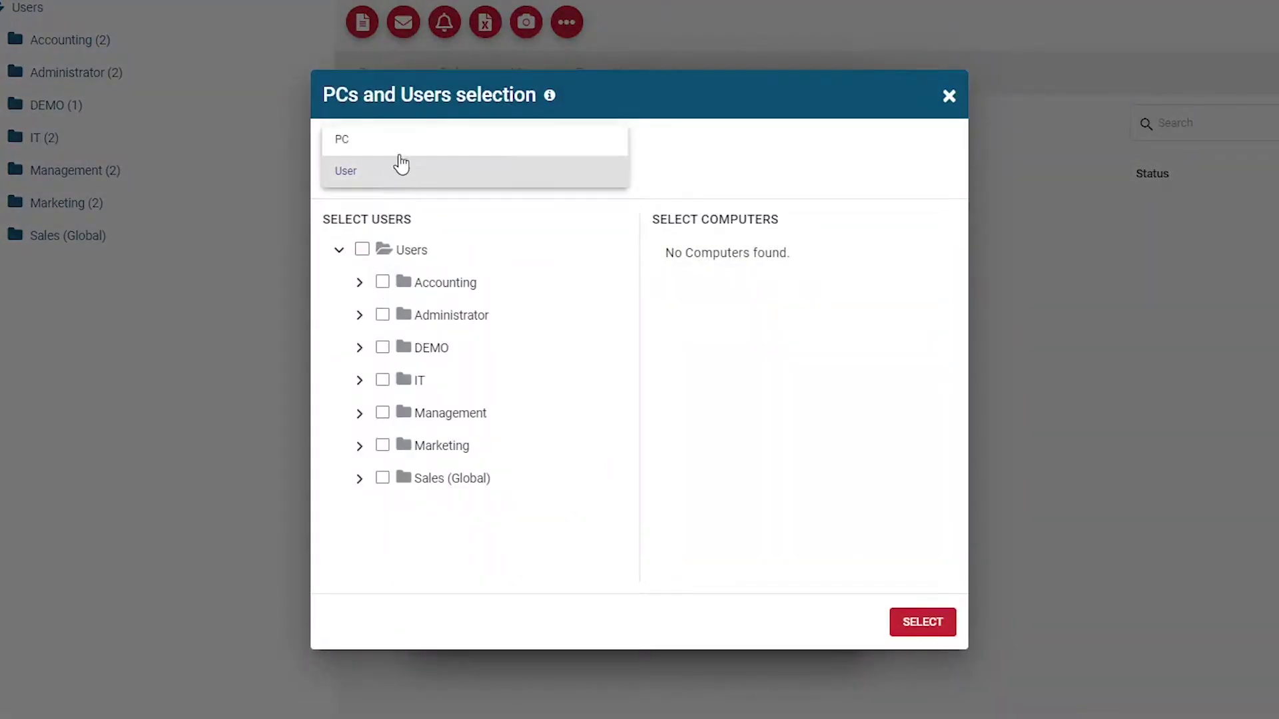
click(400, 137)
click(382, 281)
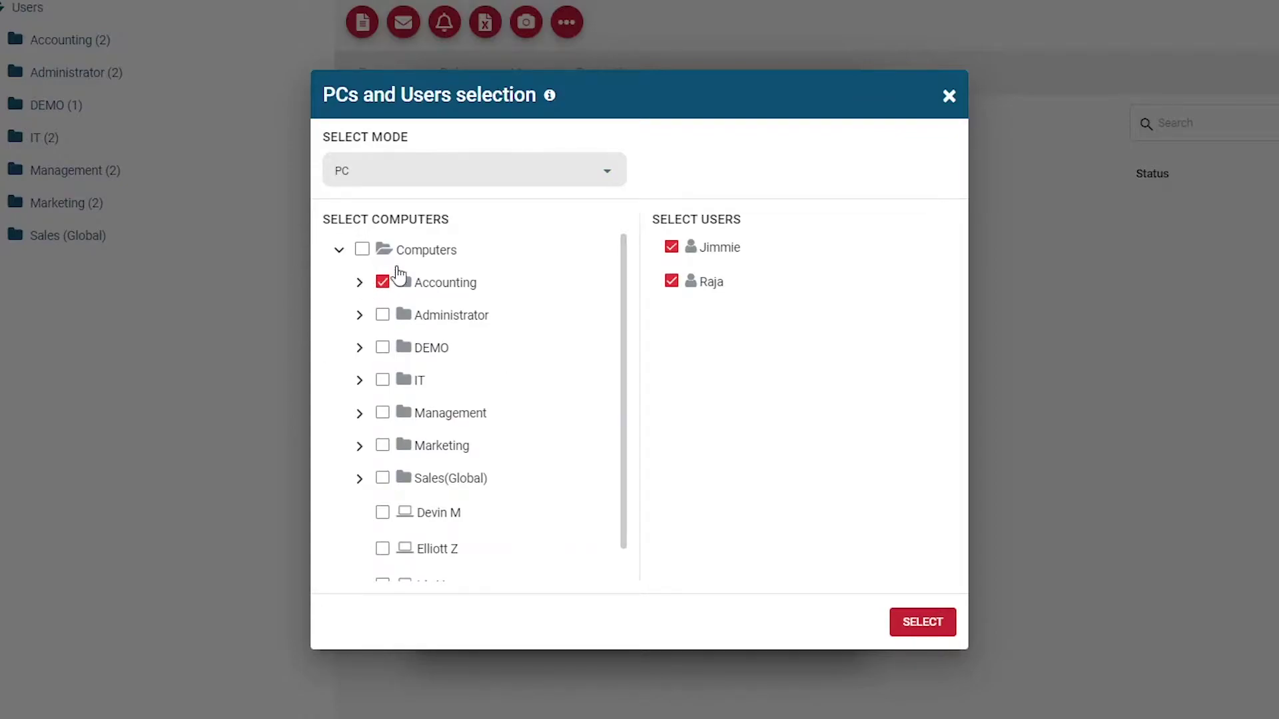
click(484, 175)
click(476, 203)
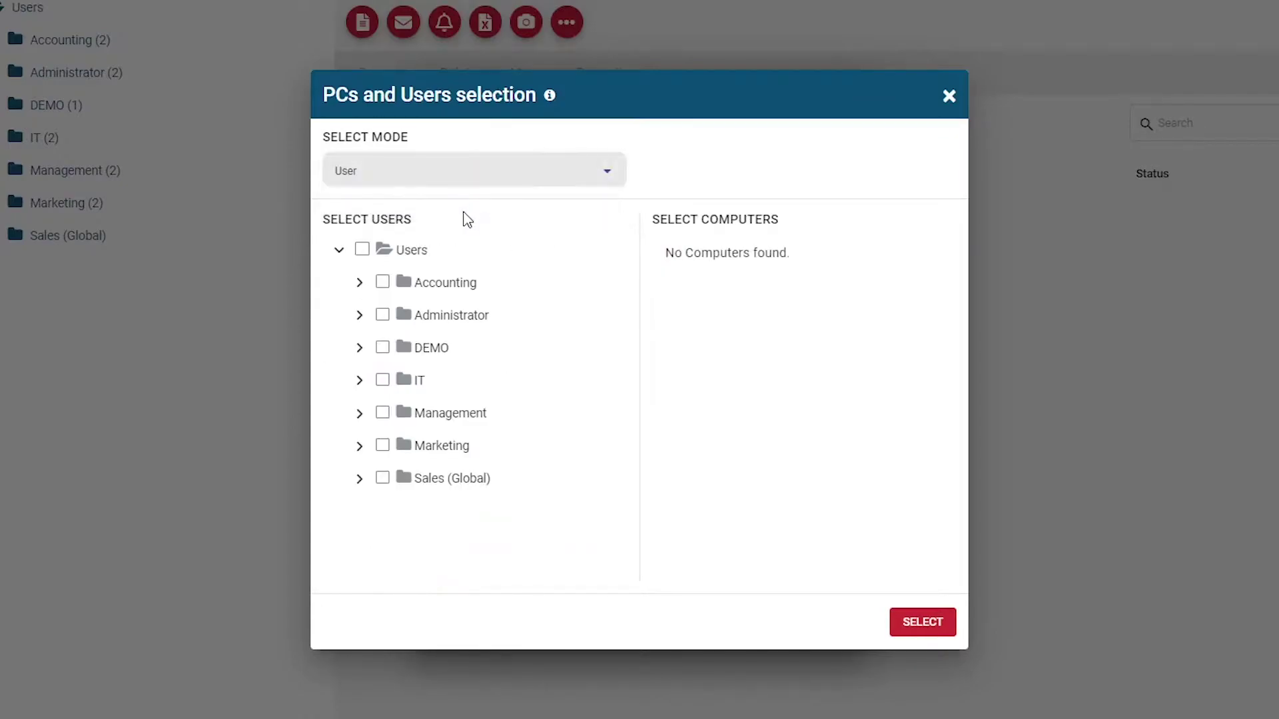
click(359, 282)
click(359, 282)
click(382, 282)
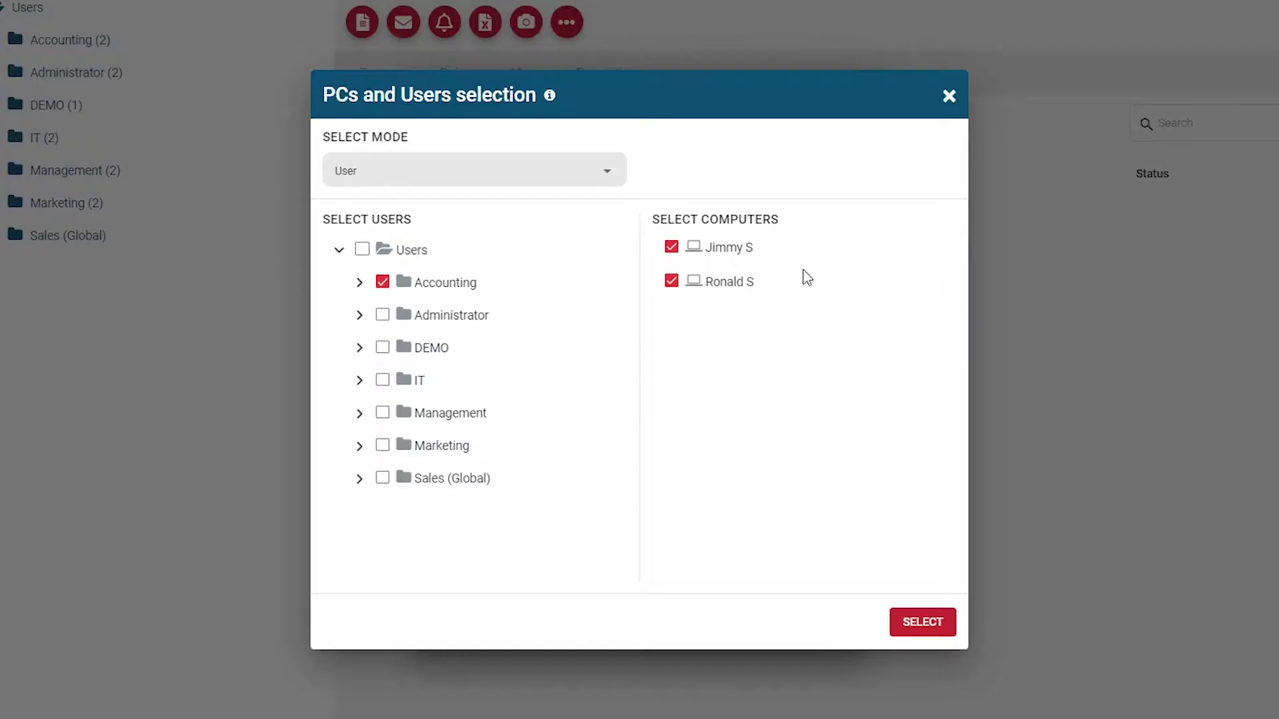
click(922, 621)
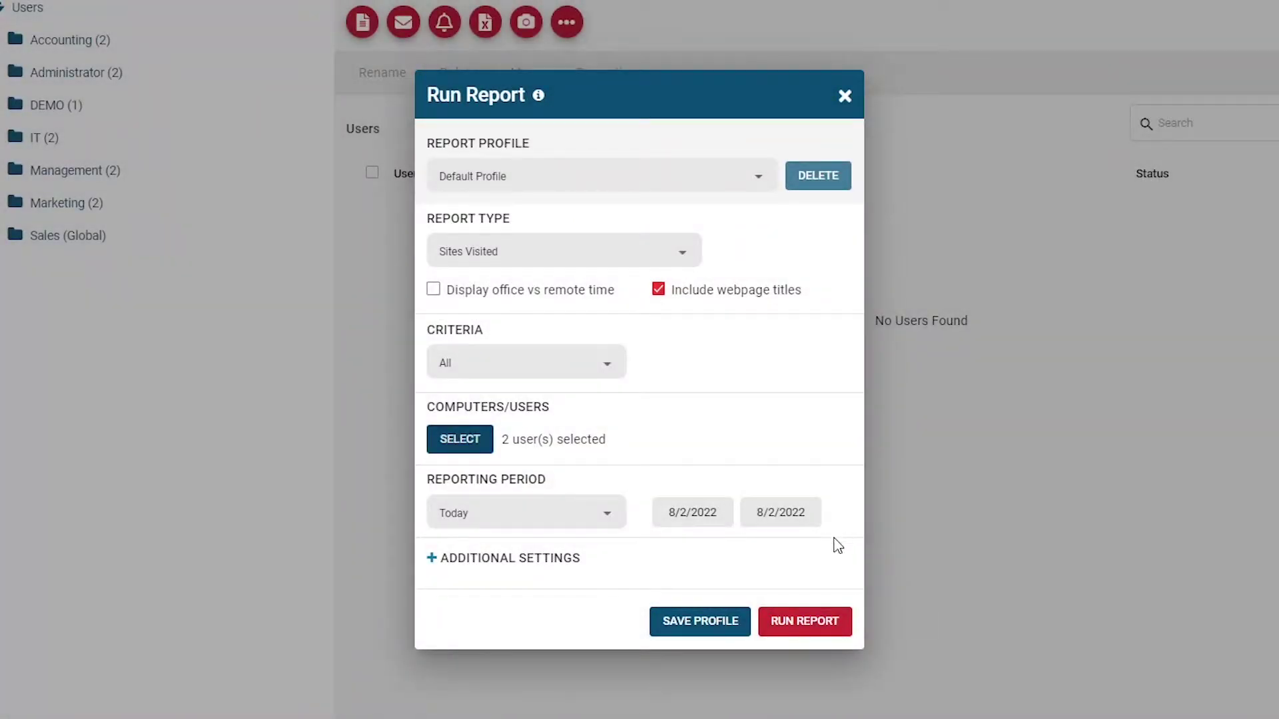
Set the reporting period to Last N Days.
click(593, 513)
click(563, 546)
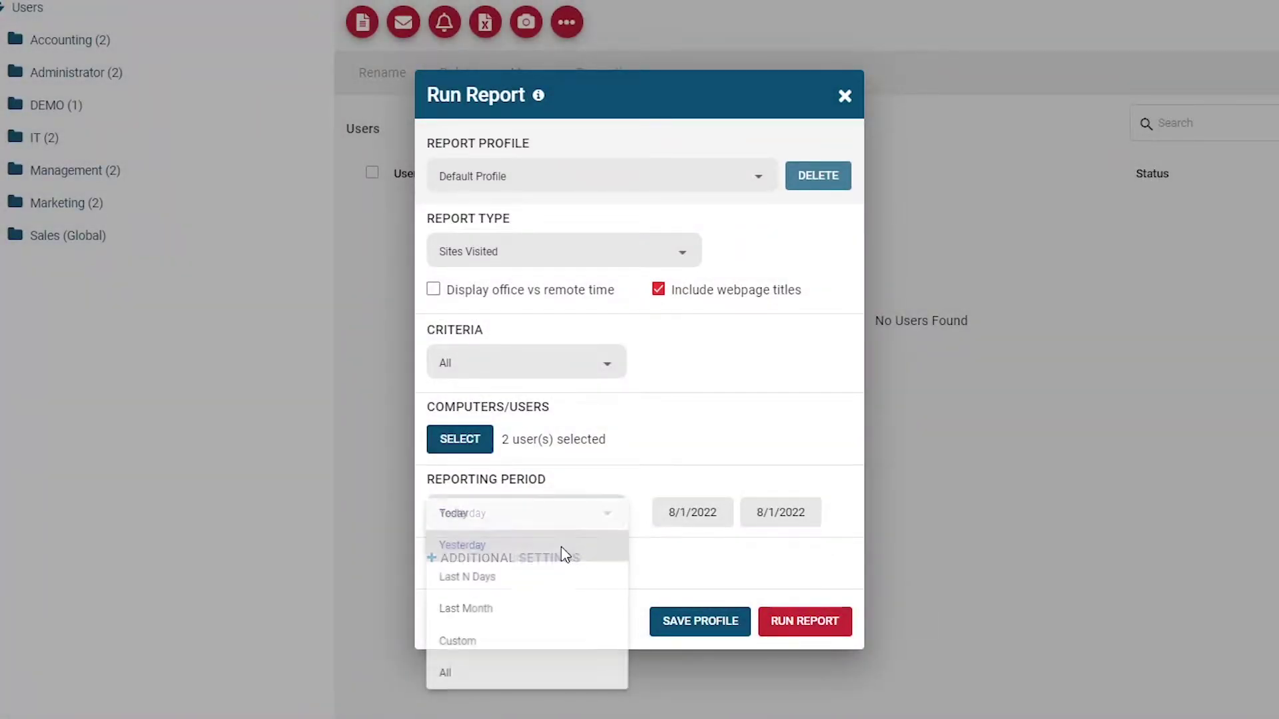
click(564, 526)
click(555, 562)
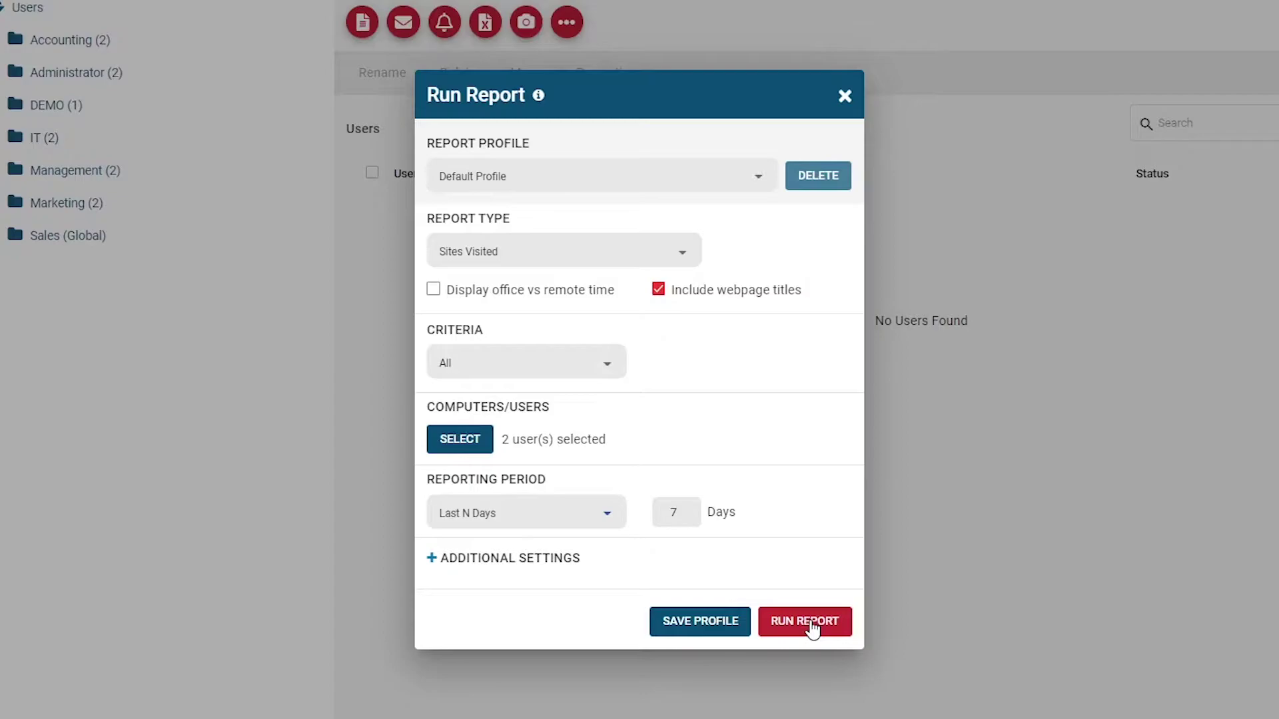
Save the settings as profile 'Sites Visited- Last 7 Days' and select that profile.
click(713, 620)
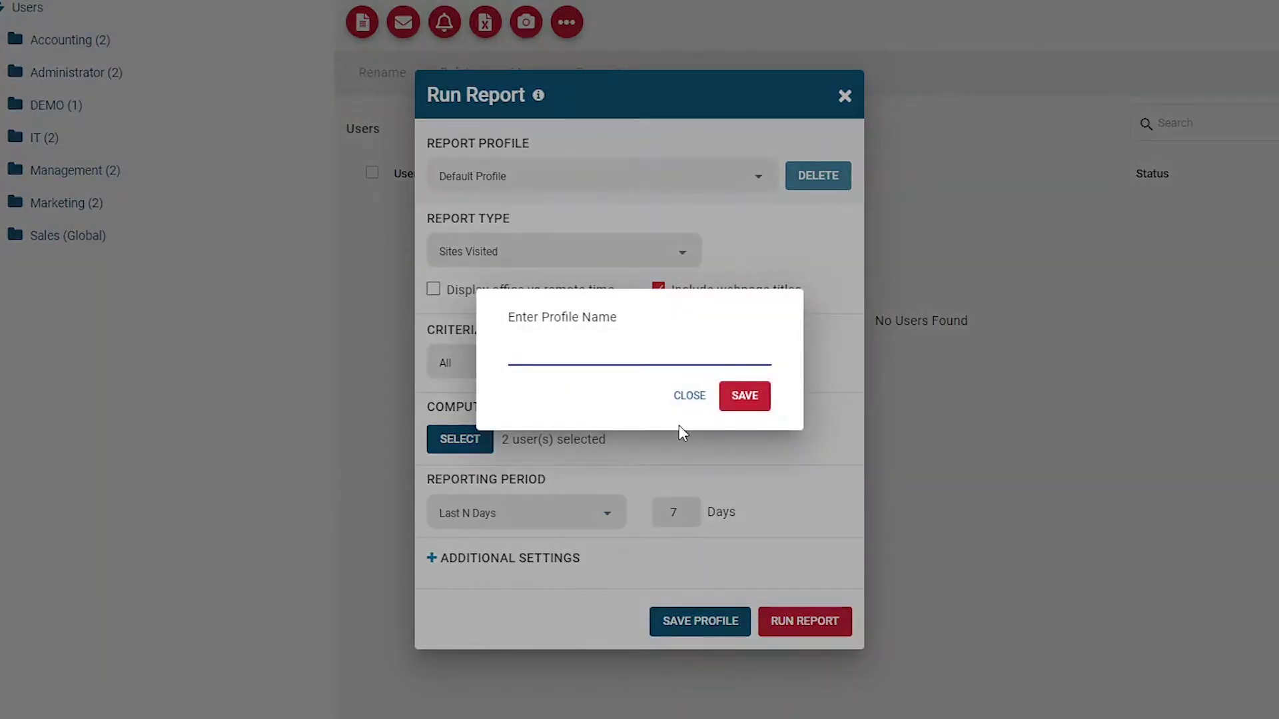
text(Sites Visited- Last 7 Days)
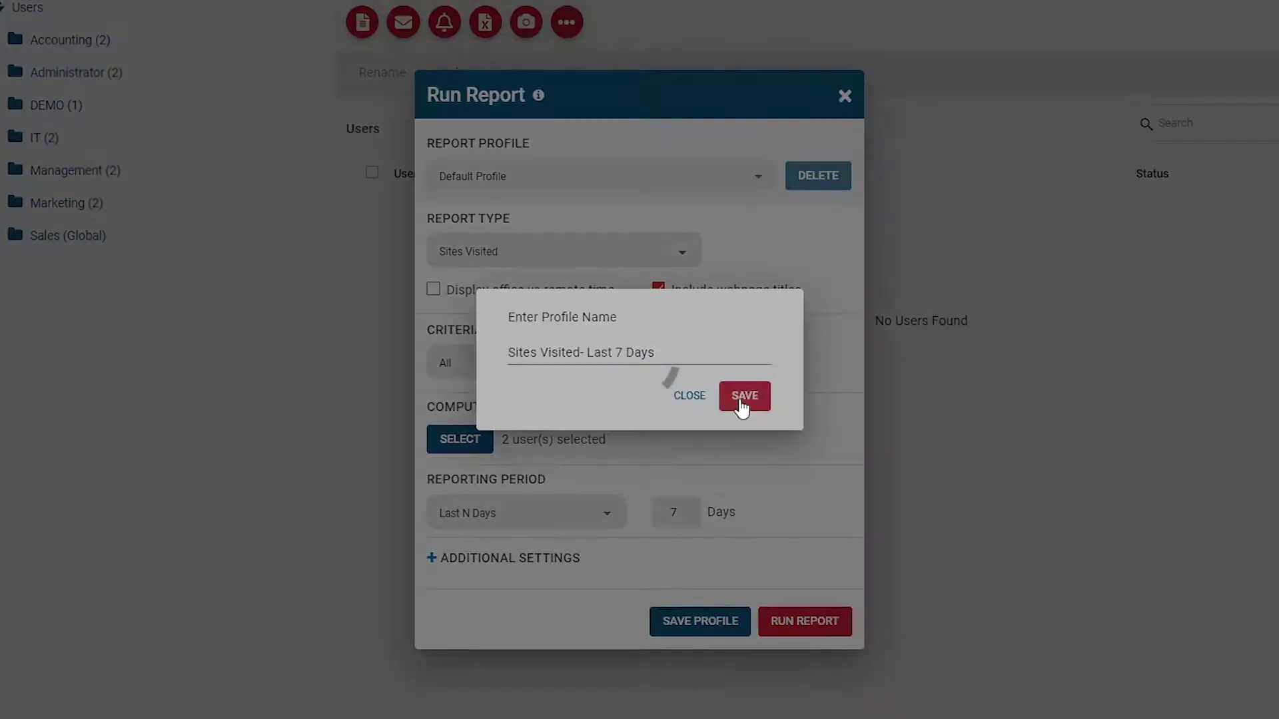
click(740, 402)
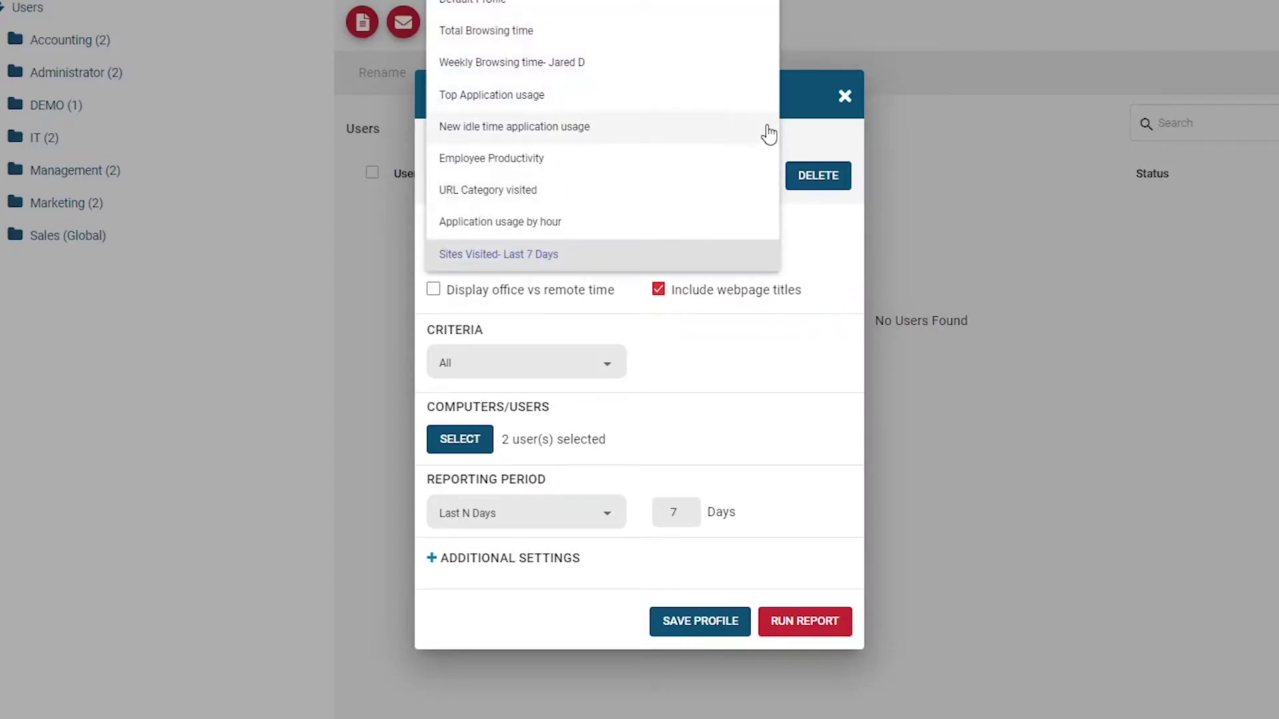
click(562, 266)
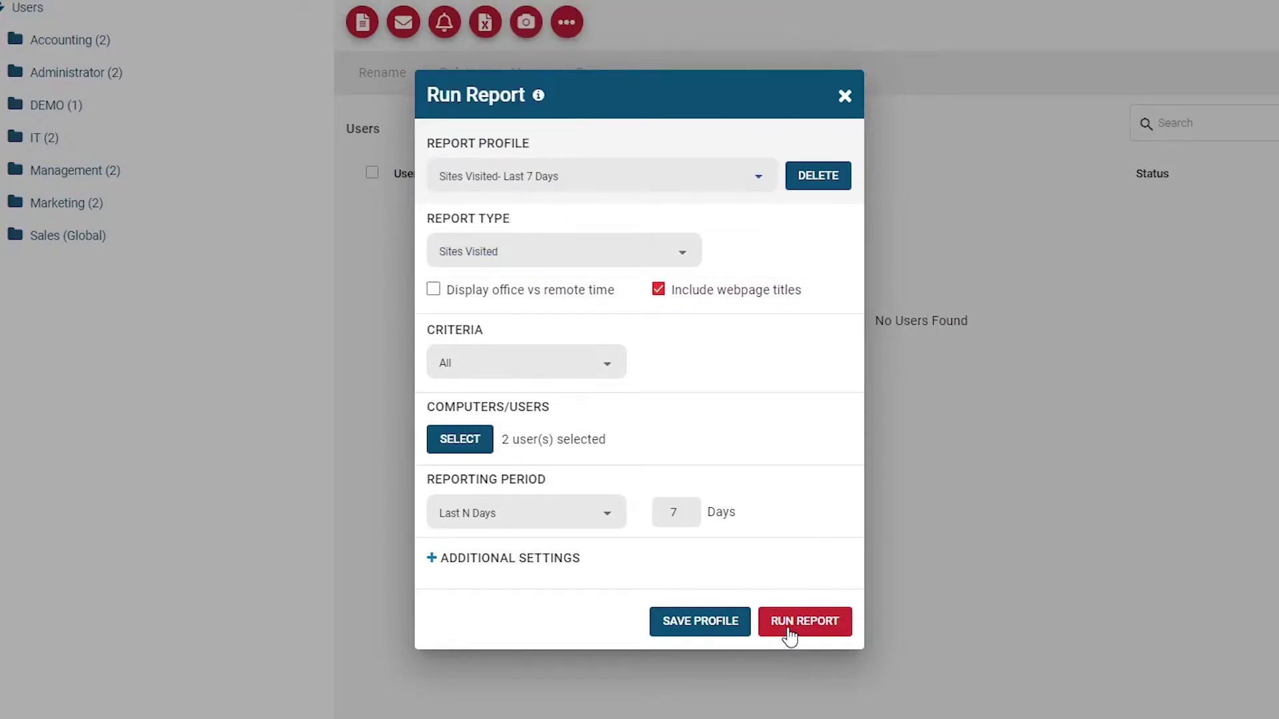
Generate the Sites Visited report and scroll through the resulting PDF.
click(789, 634)
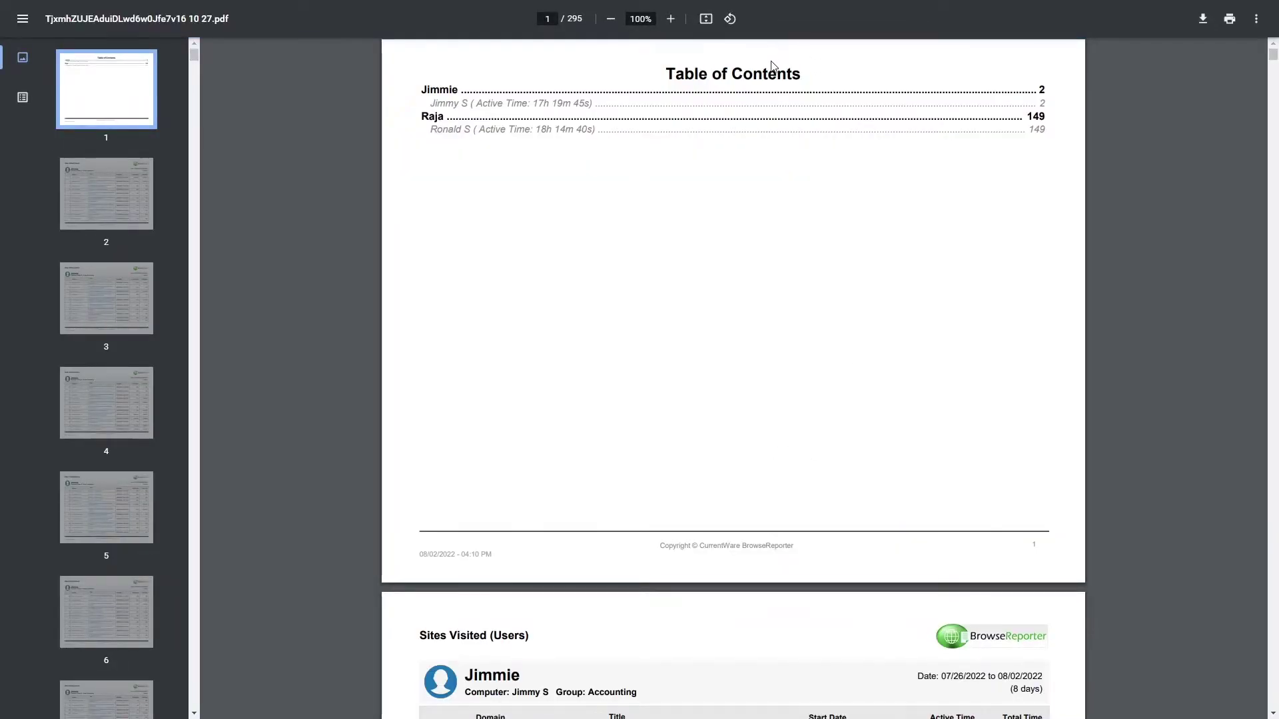
scroll(737, 213, down, 6)
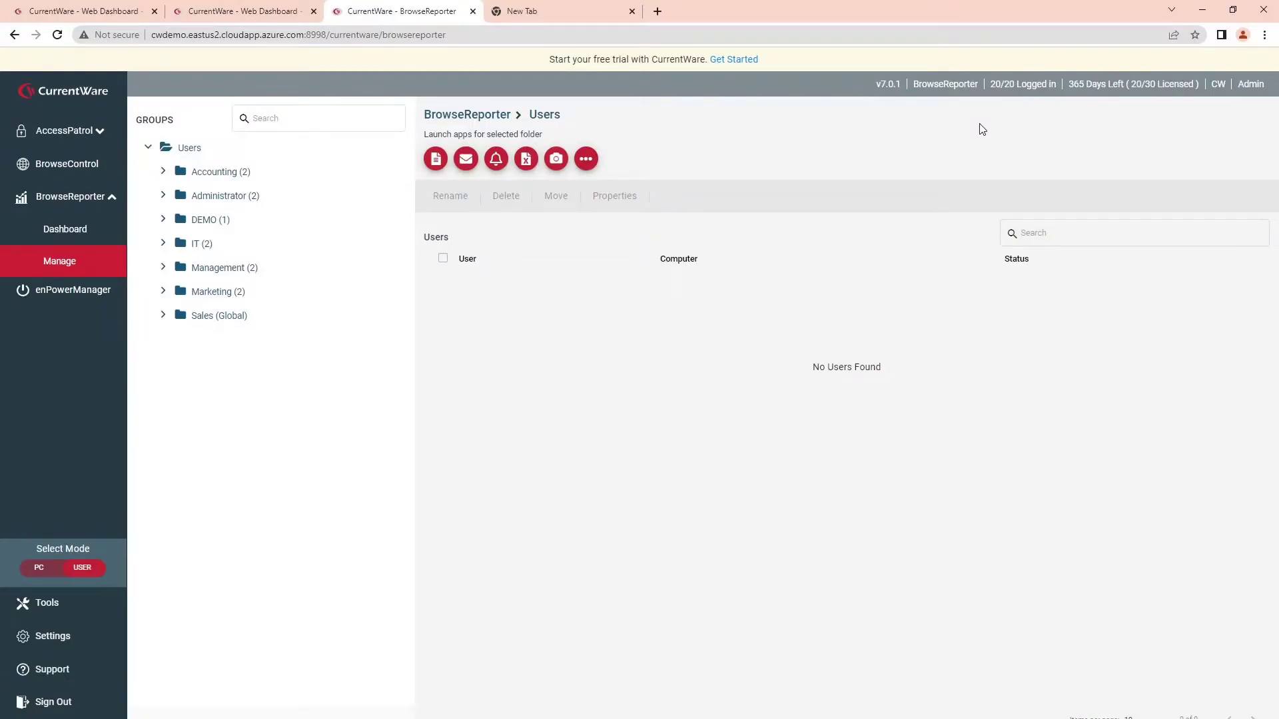
Add slack.exe to the Exclusion List's excluded applications.
click(525, 159)
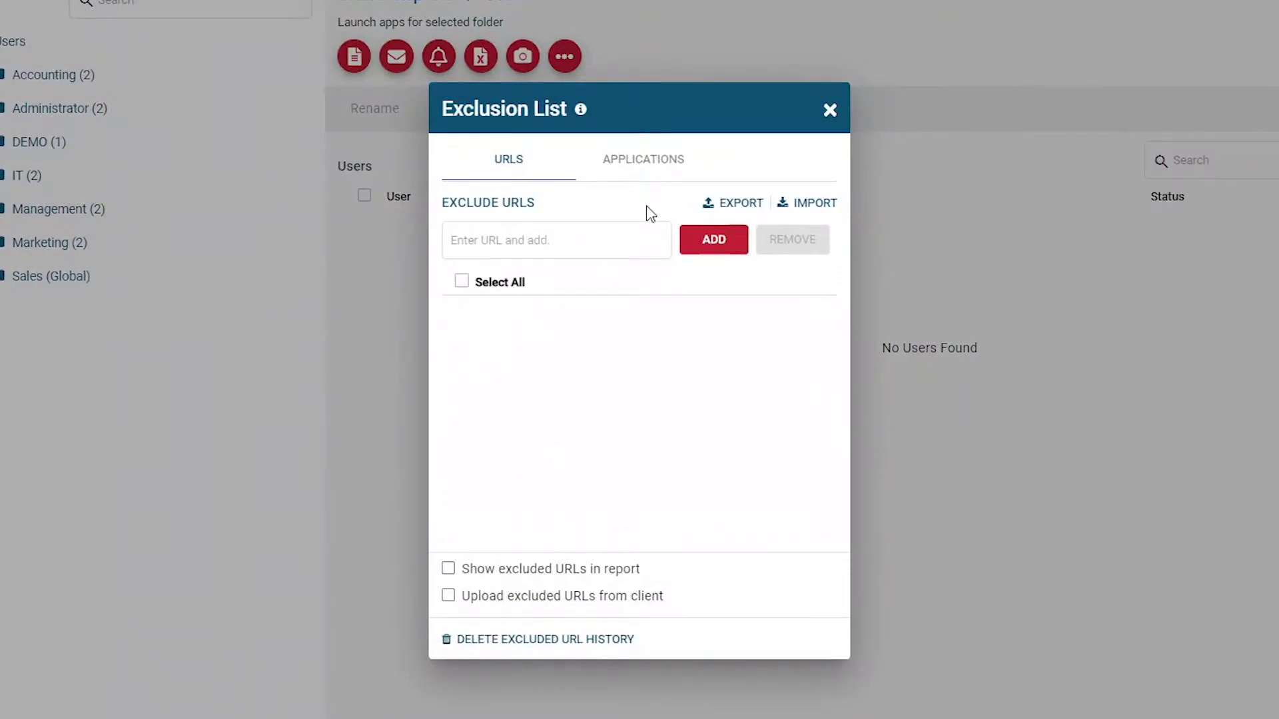
click(655, 161)
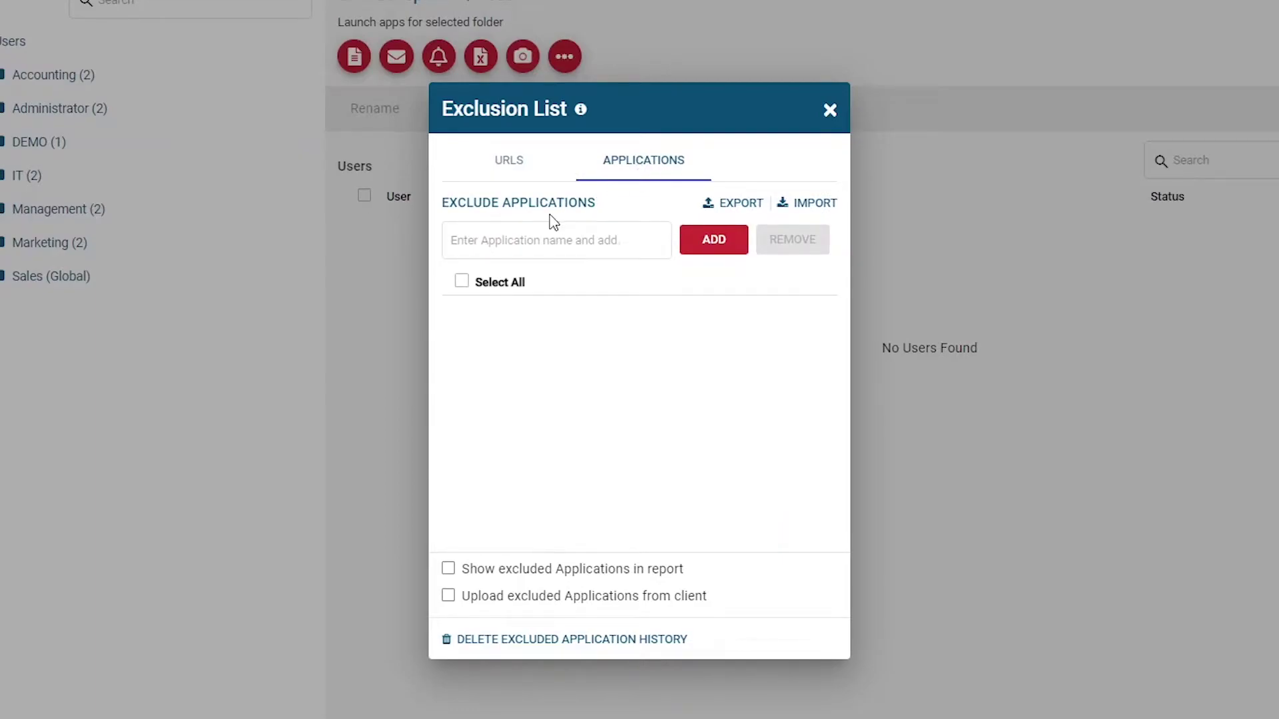
click(567, 240)
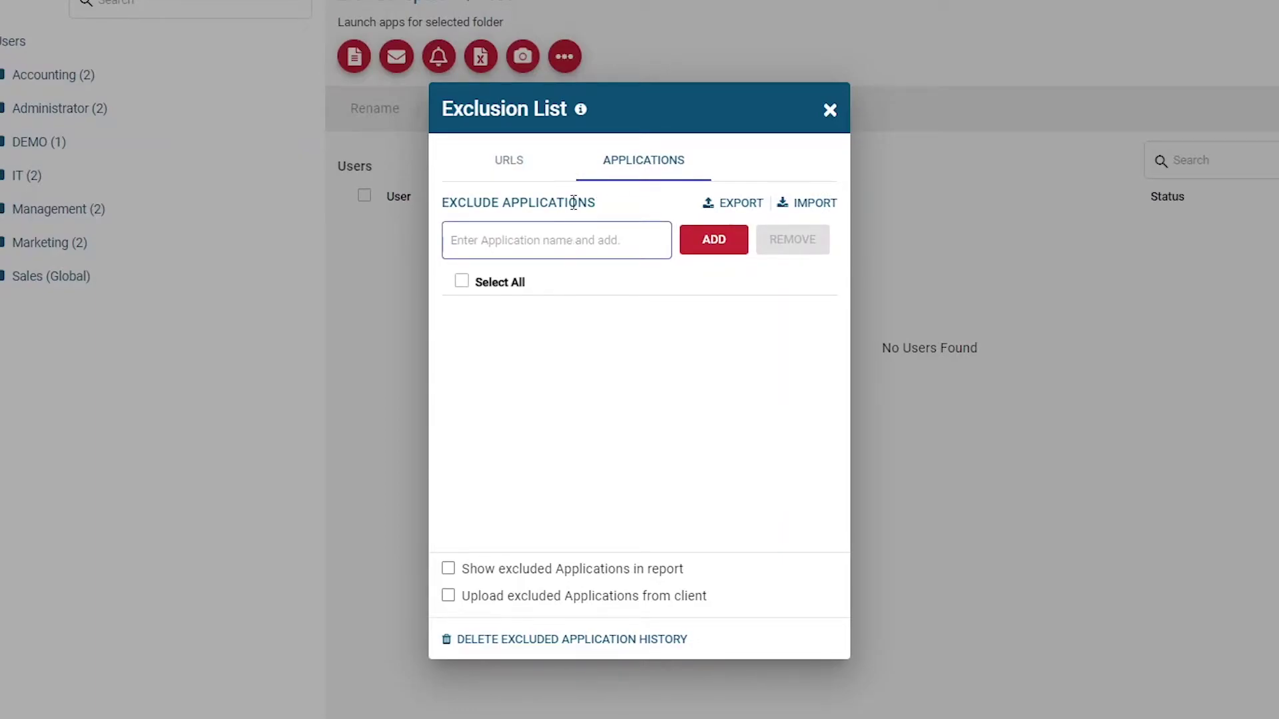
text(slack.exe)
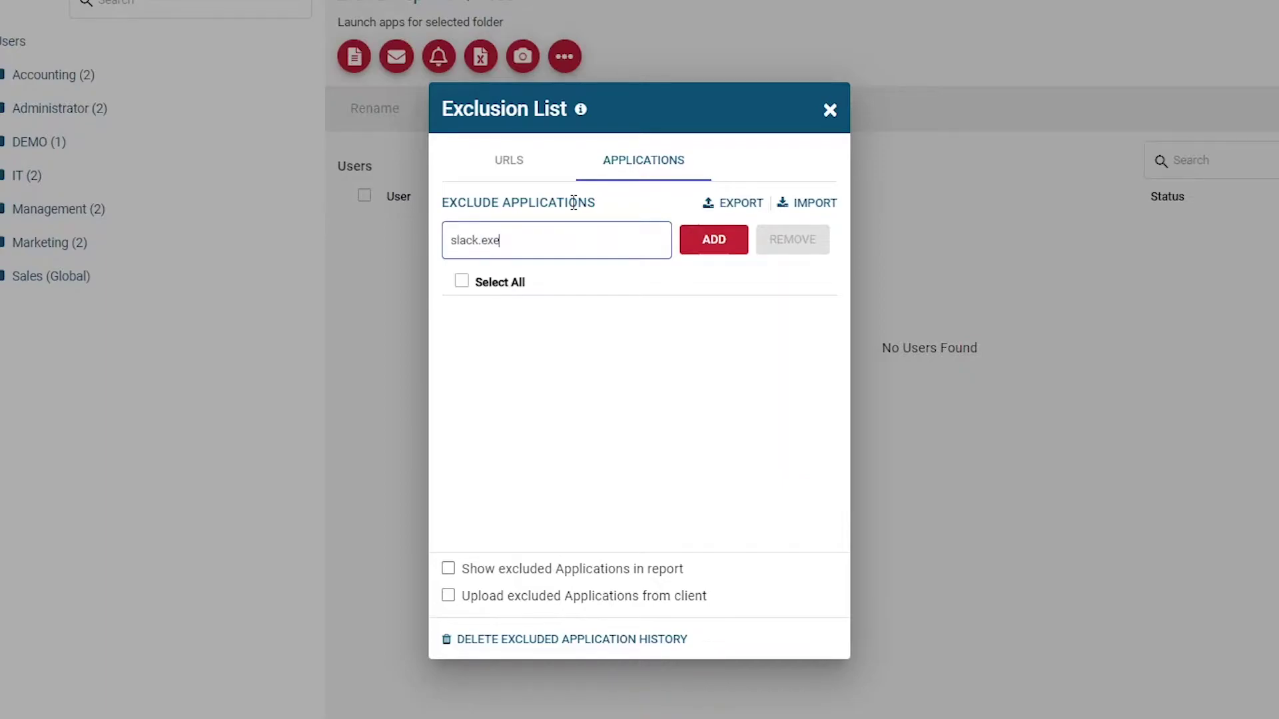
key(Return)
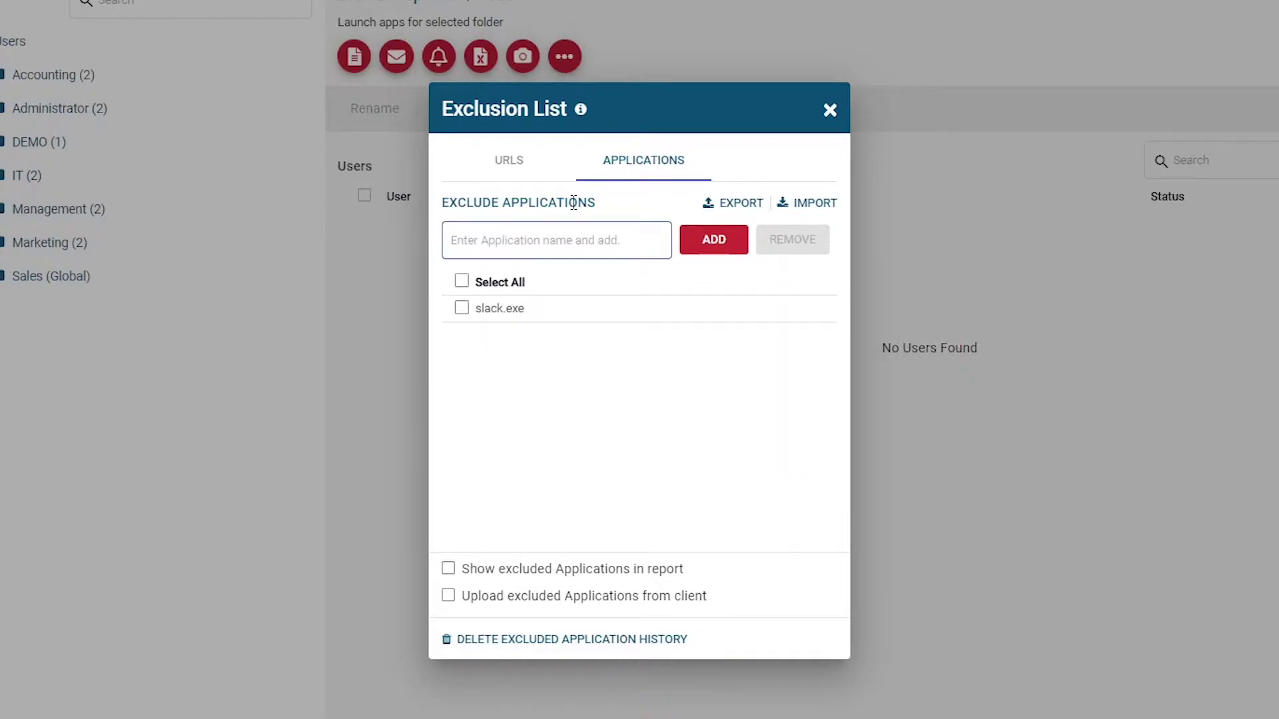
Add gmail.com to the excluded URLs and close the Exclusion List.
click(535, 174)
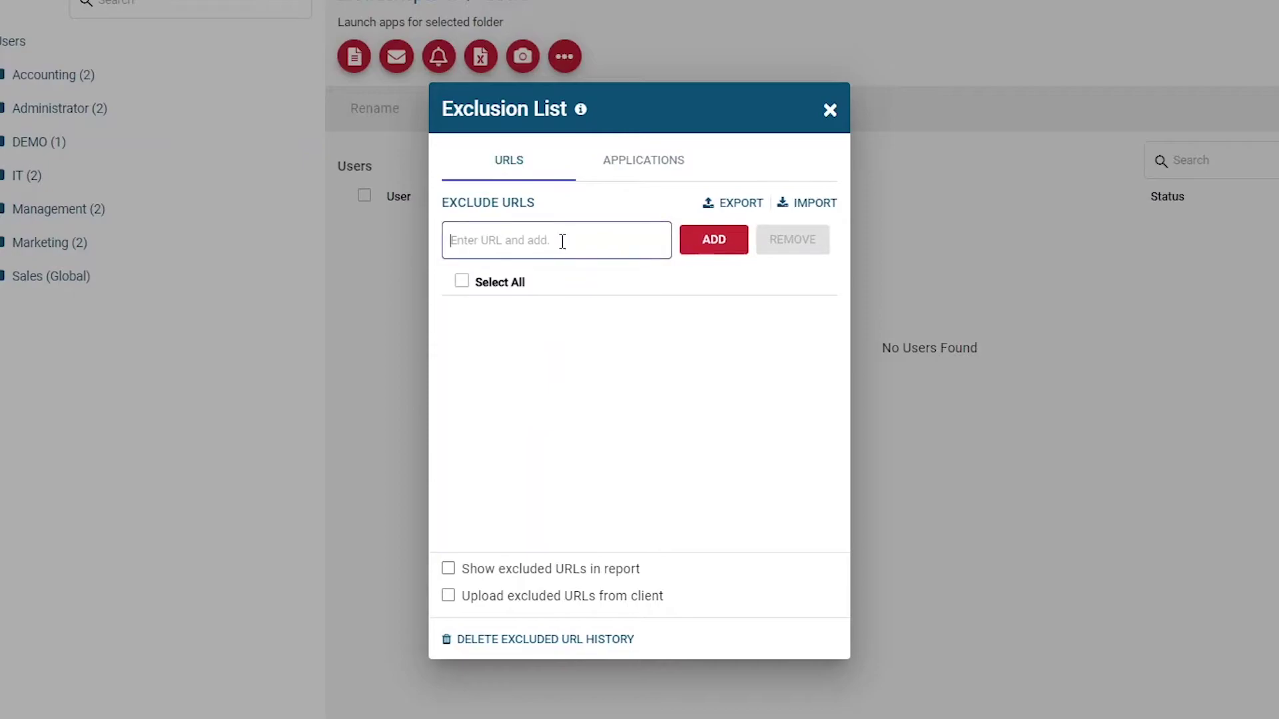
text(gmail.com)
key(Return)
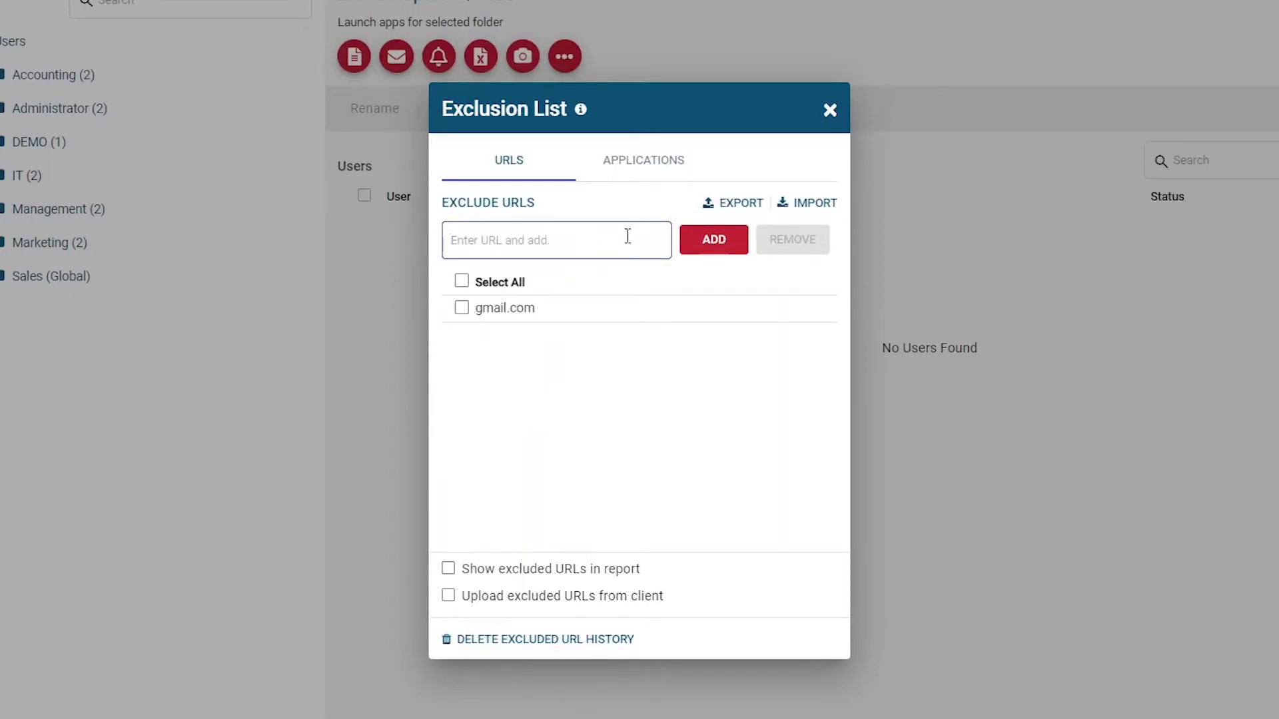
click(825, 103)
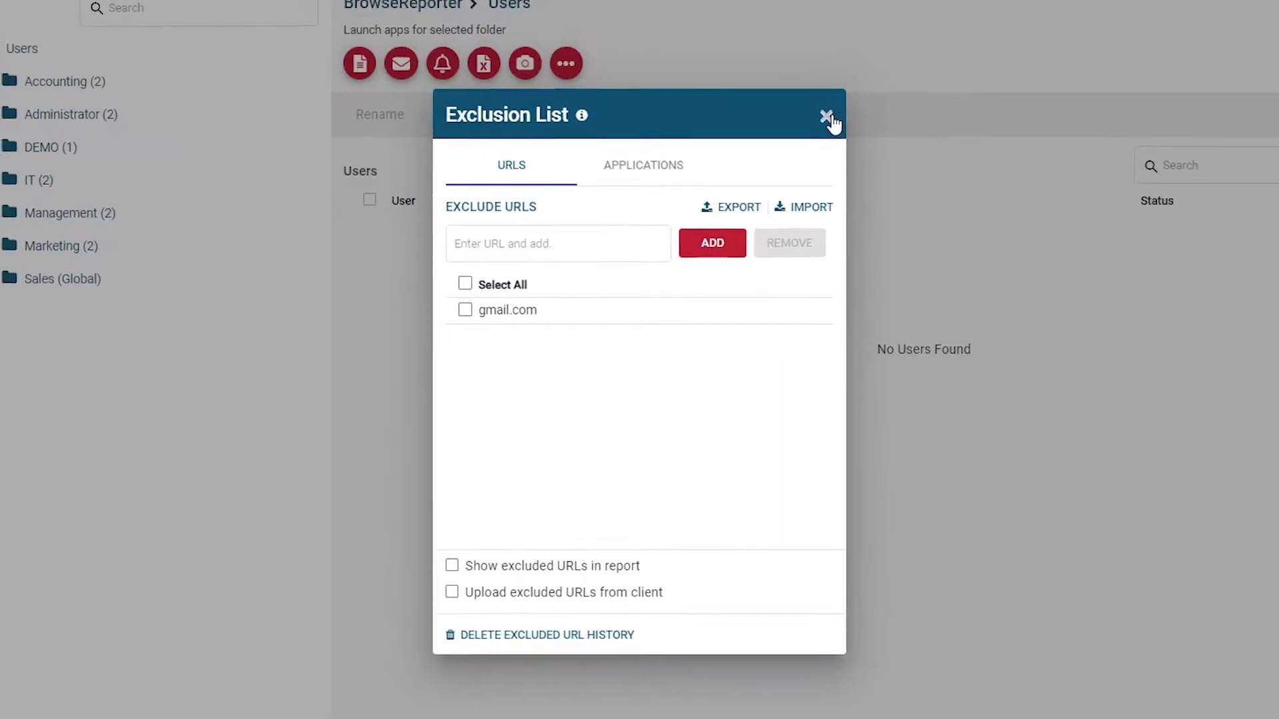
click(831, 110)
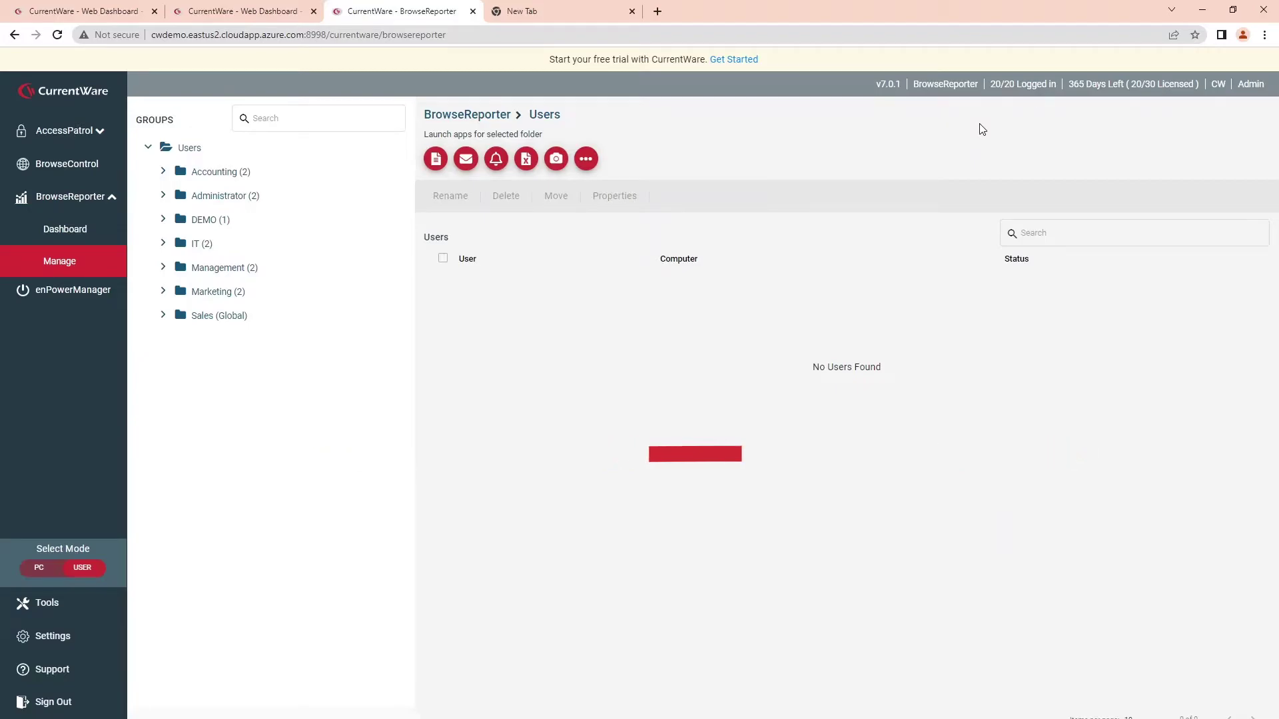
Start a new email schedule using the 'Sites Visited- Last 7 days' profile and enter the recipient's e-mail address.
click(406, 80)
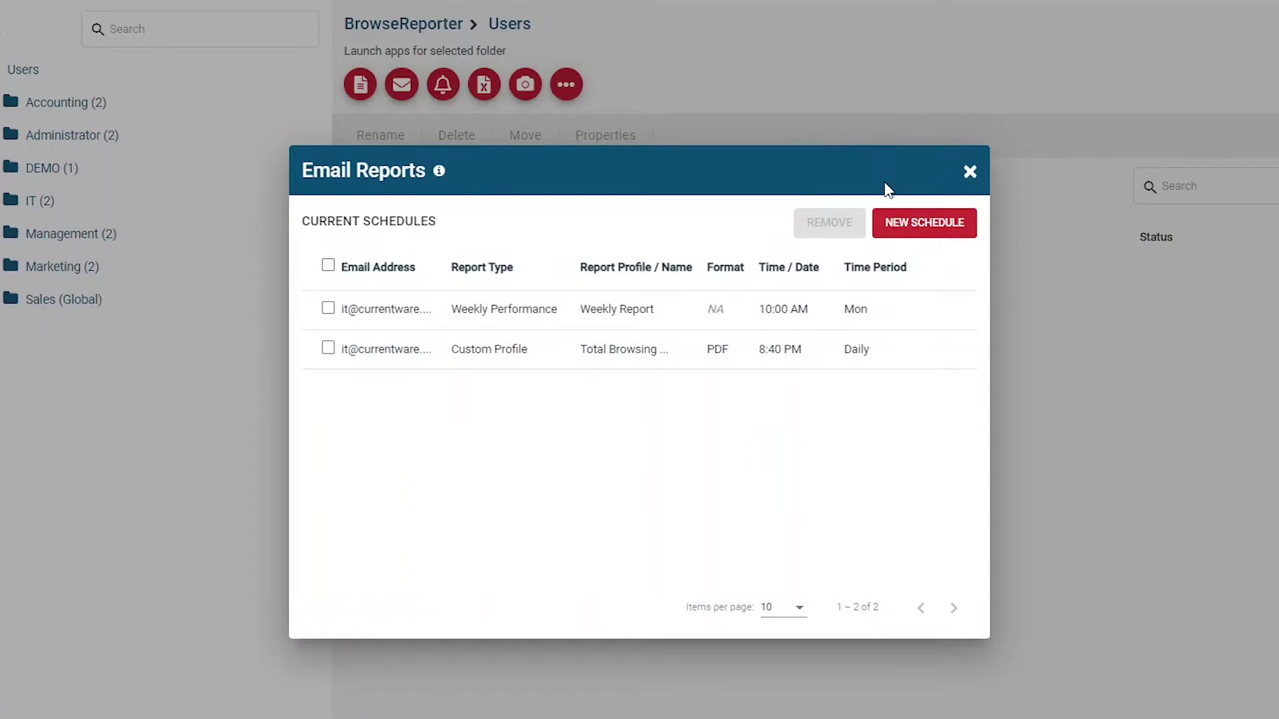
click(921, 233)
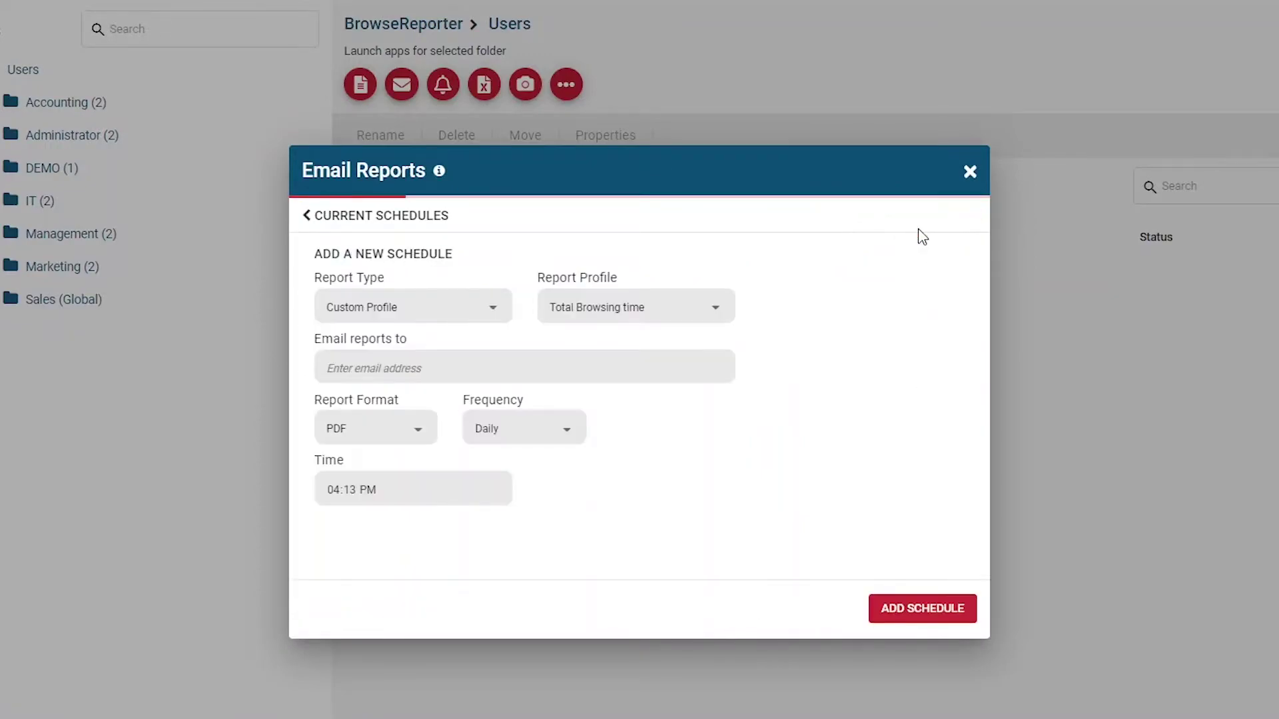
click(452, 309)
click(715, 307)
scroll(700, 333, down, 2)
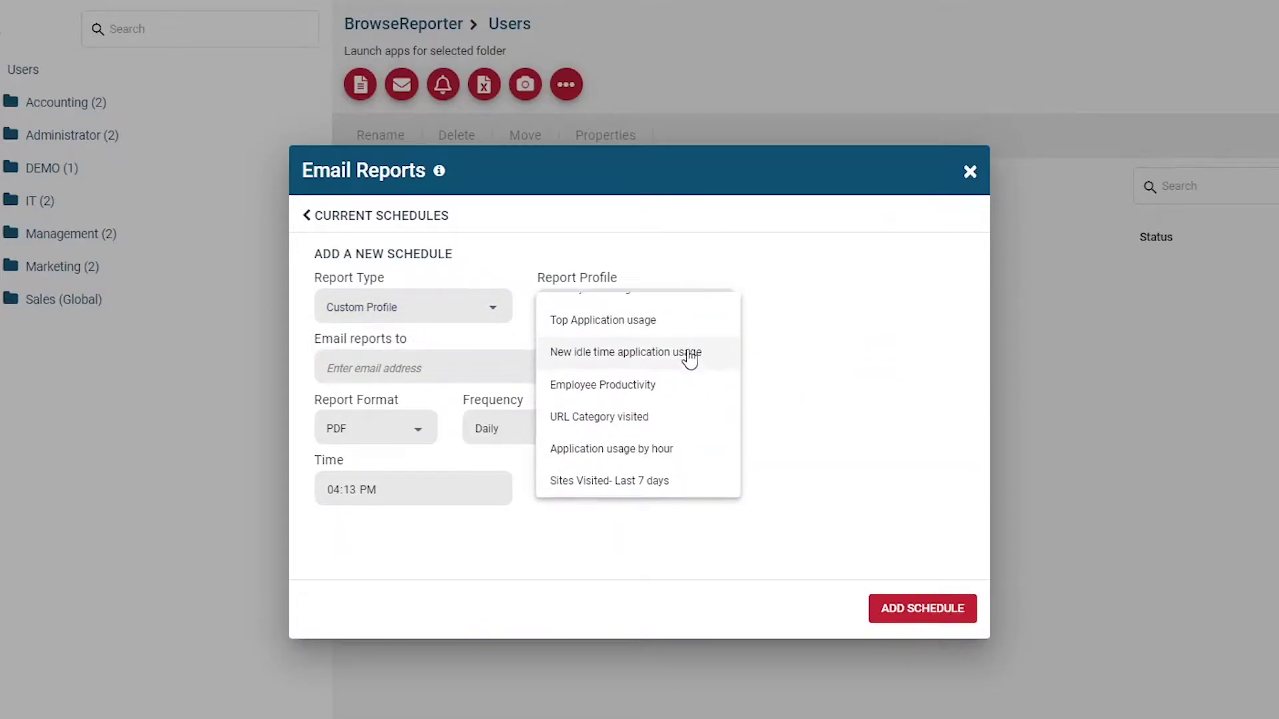
click(649, 481)
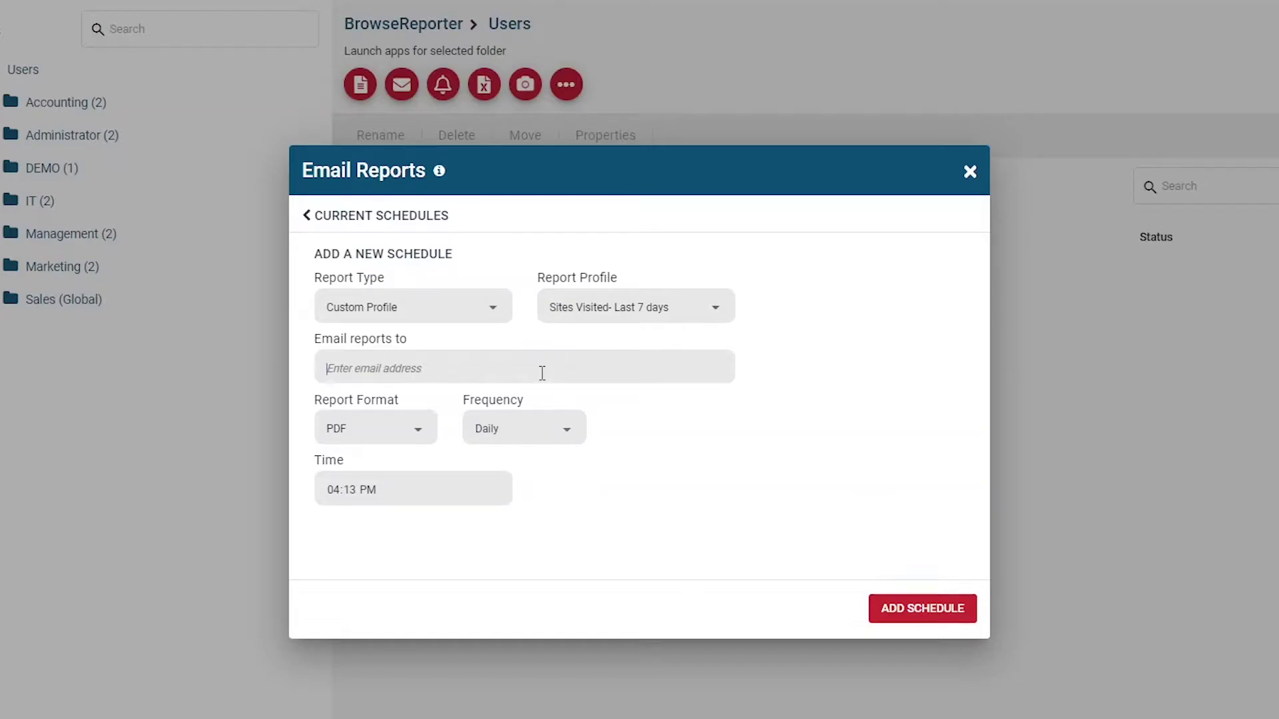
click(542, 374)
text(it@)
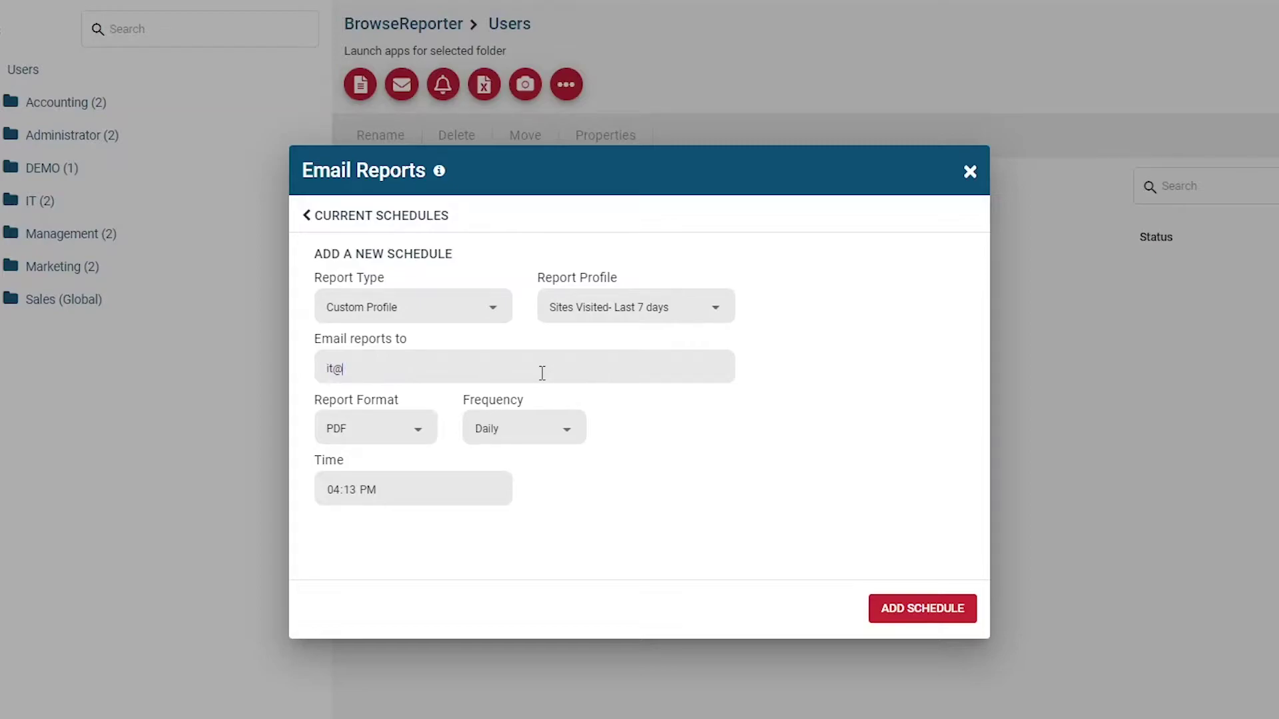
text(testemail.com)
Deliver it as PDF weekly on Monday at 6:00 AM and add the schedule.
click(413, 428)
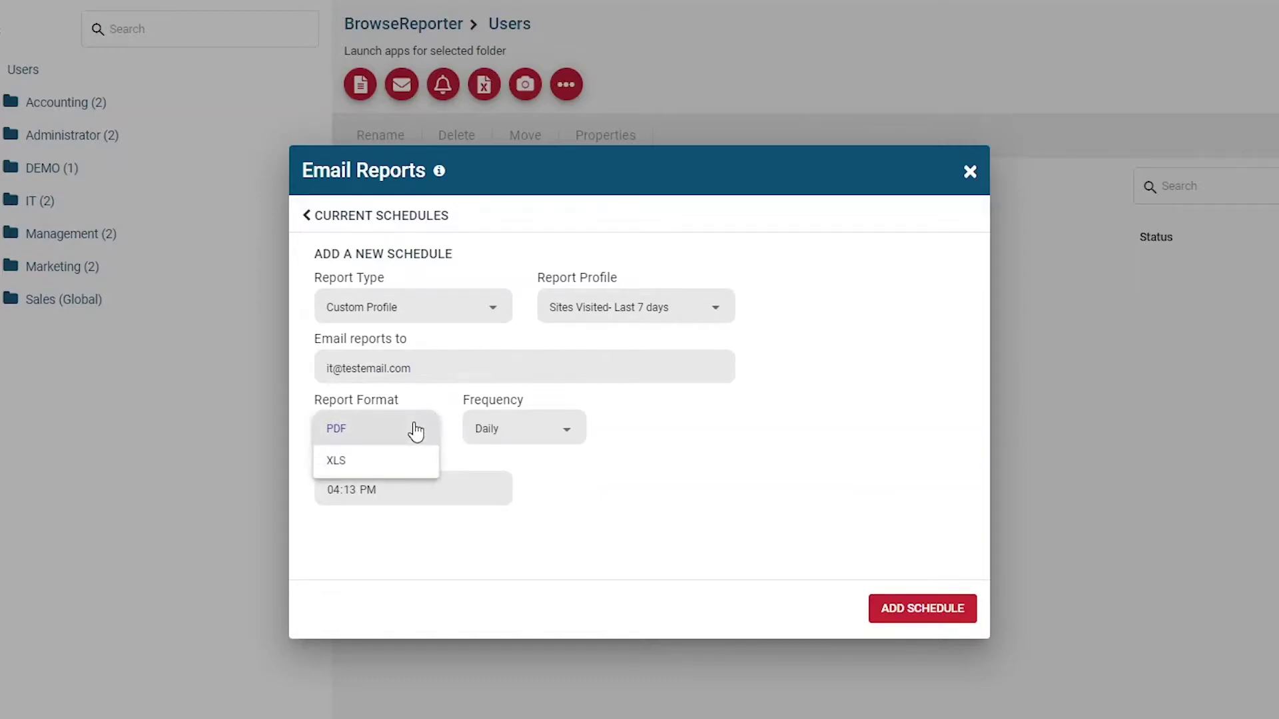
click(531, 423)
click(527, 431)
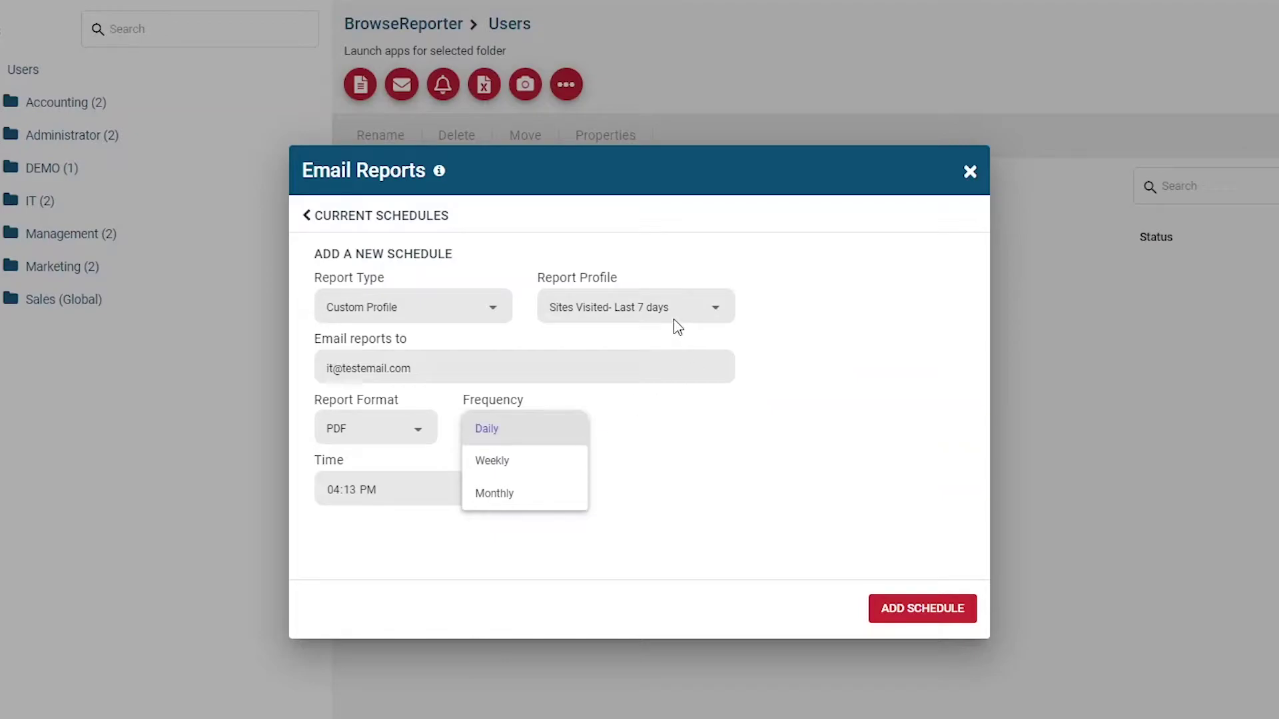
click(520, 473)
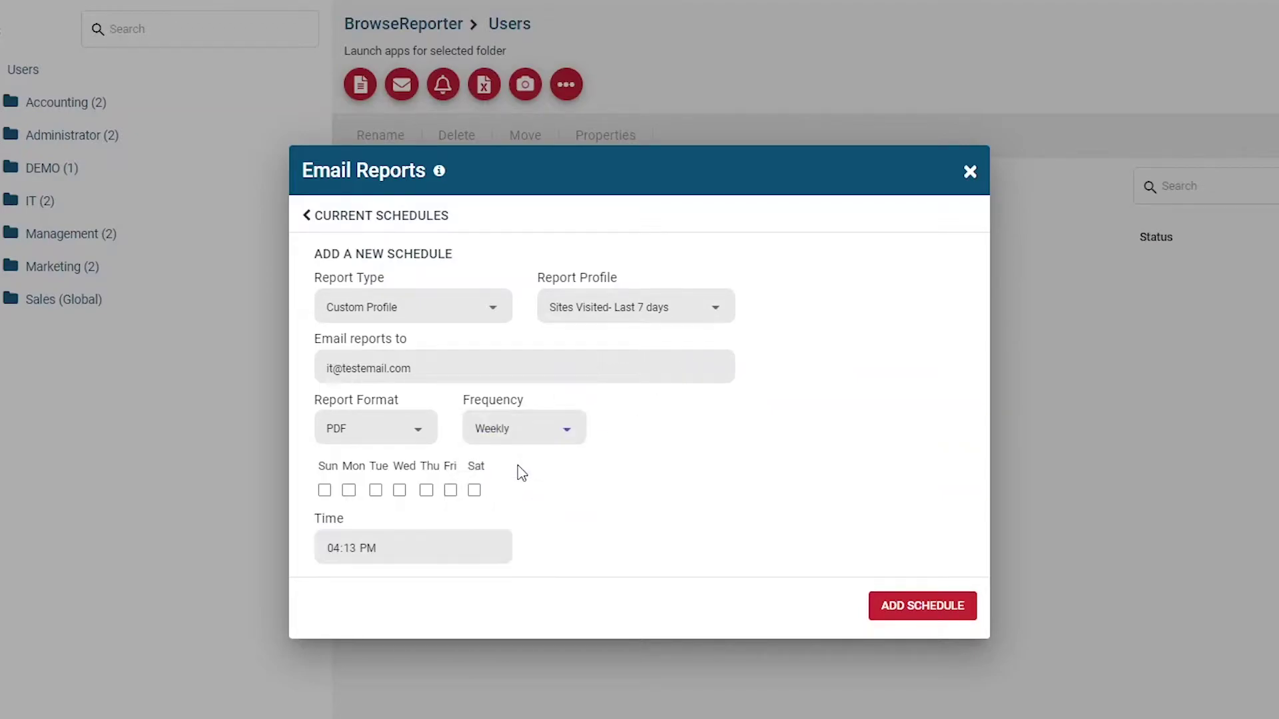
click(352, 489)
click(346, 557)
text(00a)
click(954, 604)
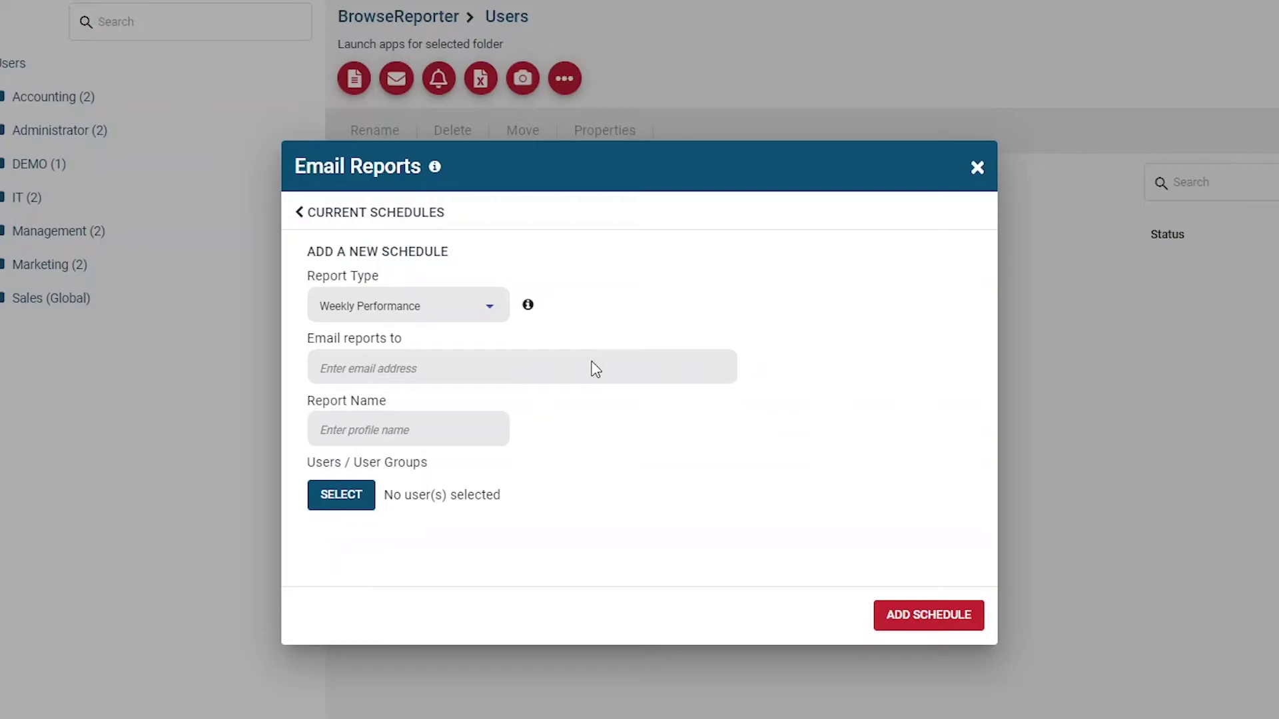
Enter the recipient's e-mail, name it 'Accounting Weekly Performance', choose the Accounting group, and add the schedule.
text(acct@testdemo.com)
click(425, 430)
text(Accounting )
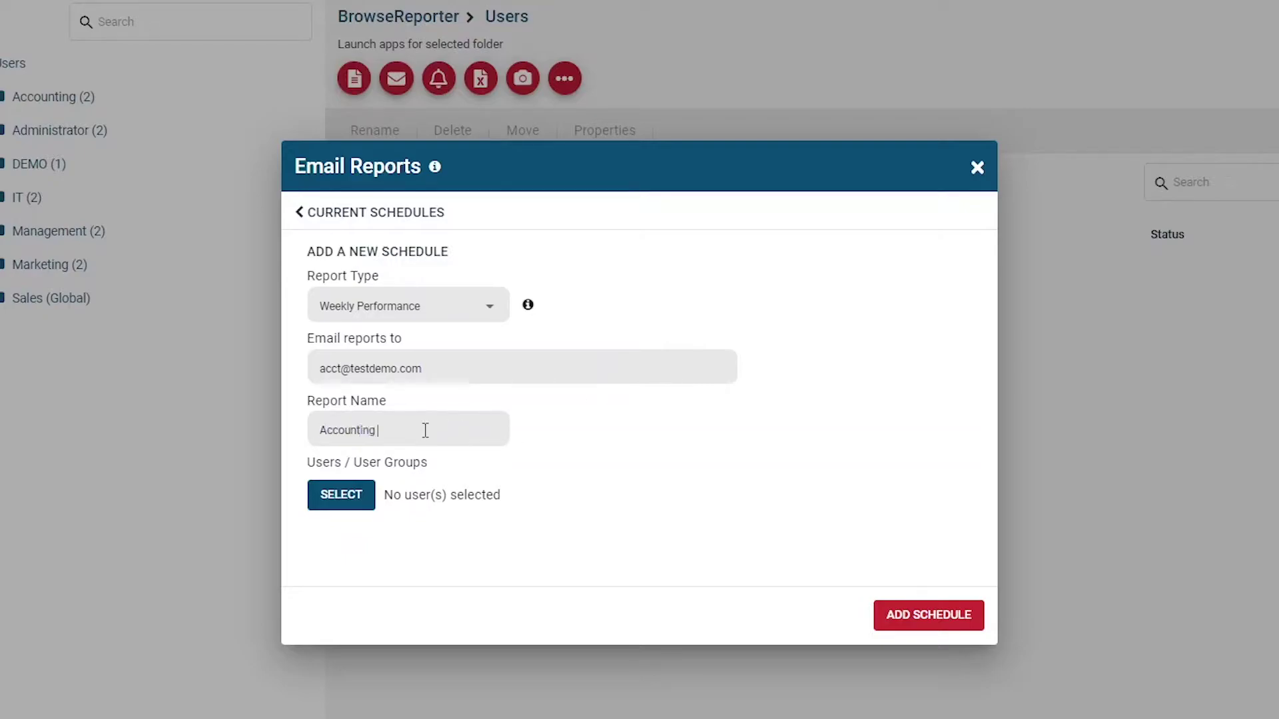
text(Weekly Performance)
click(342, 499)
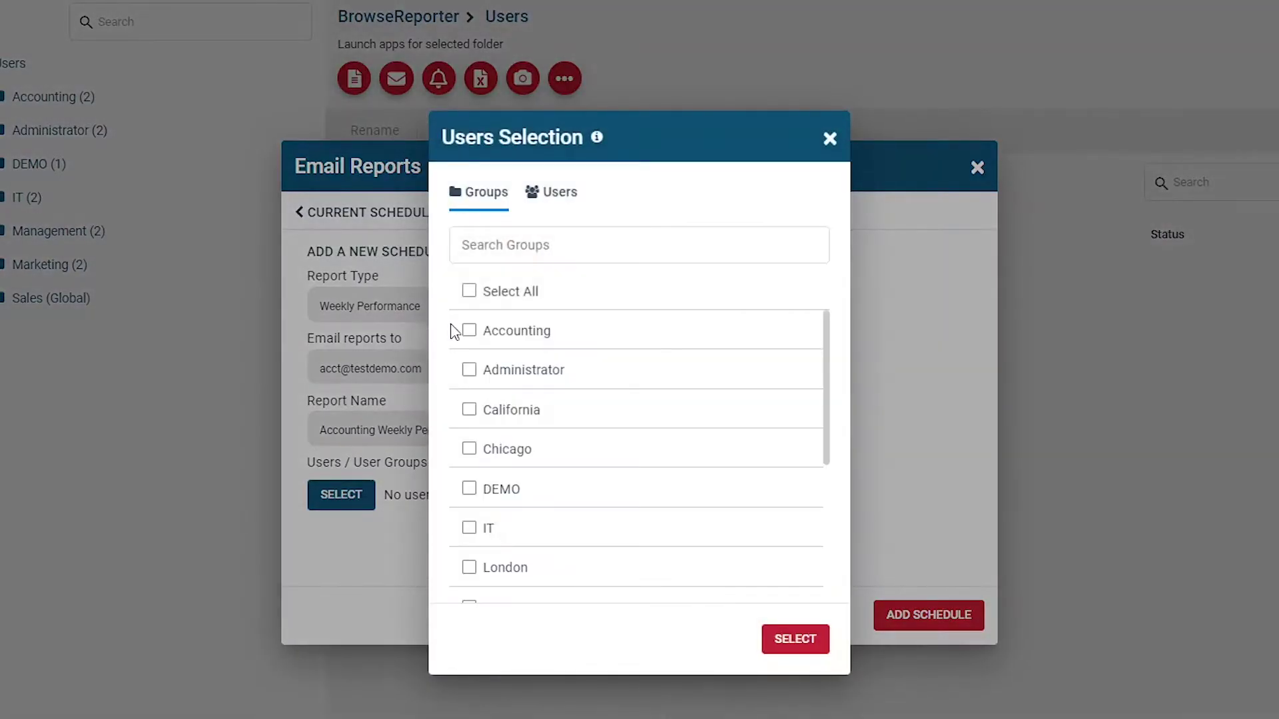
click(475, 338)
click(806, 638)
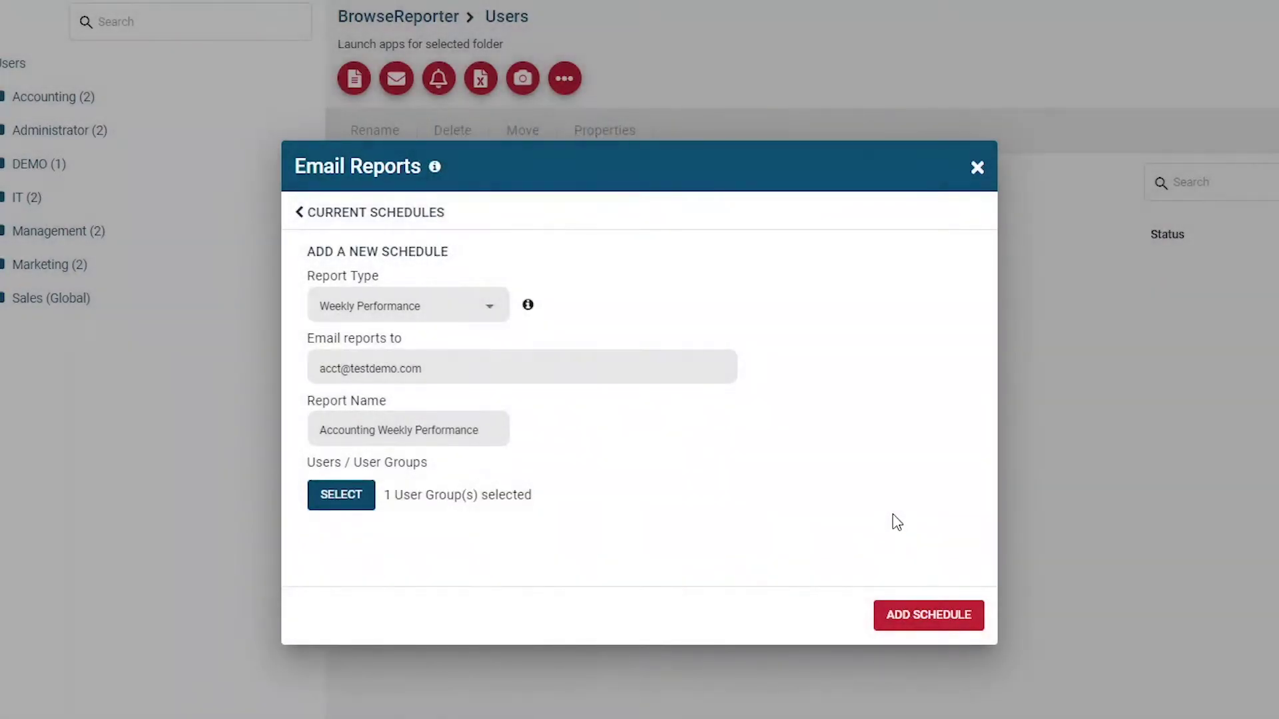
click(941, 632)
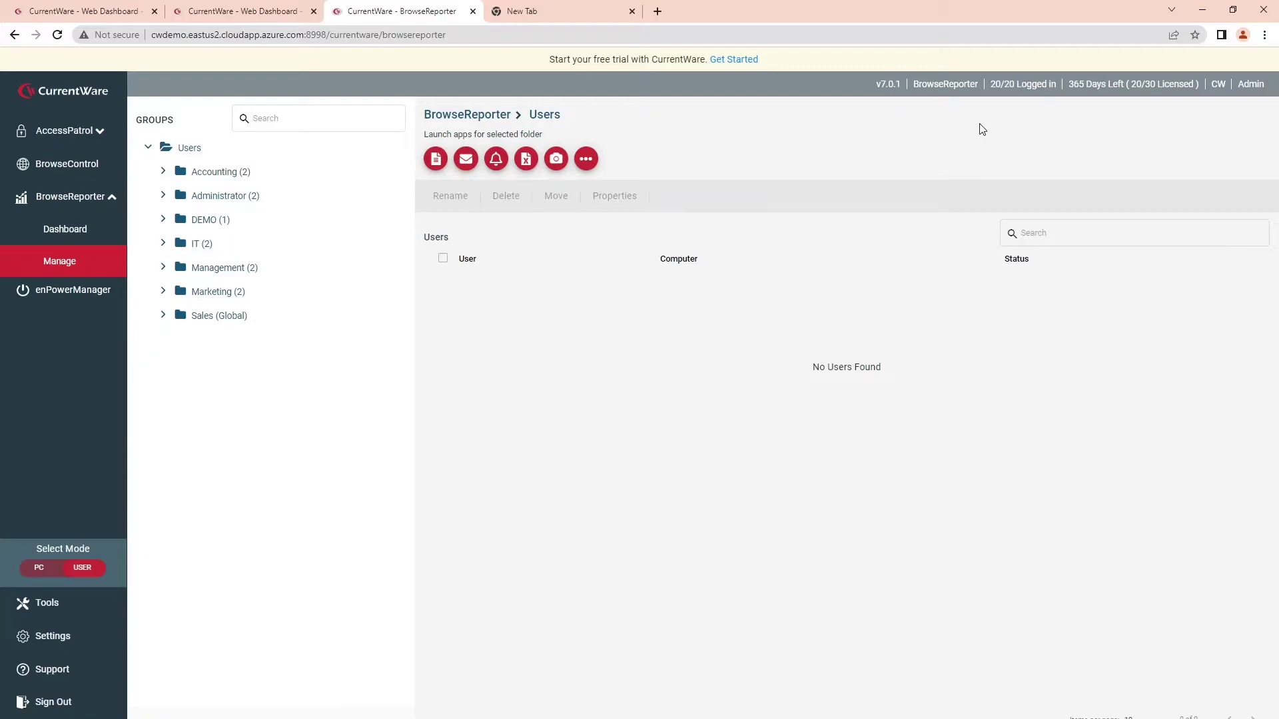
Start a new URL e-mail alert named 'youtube alert' and enter the recipient's e-mail address.
click(496, 158)
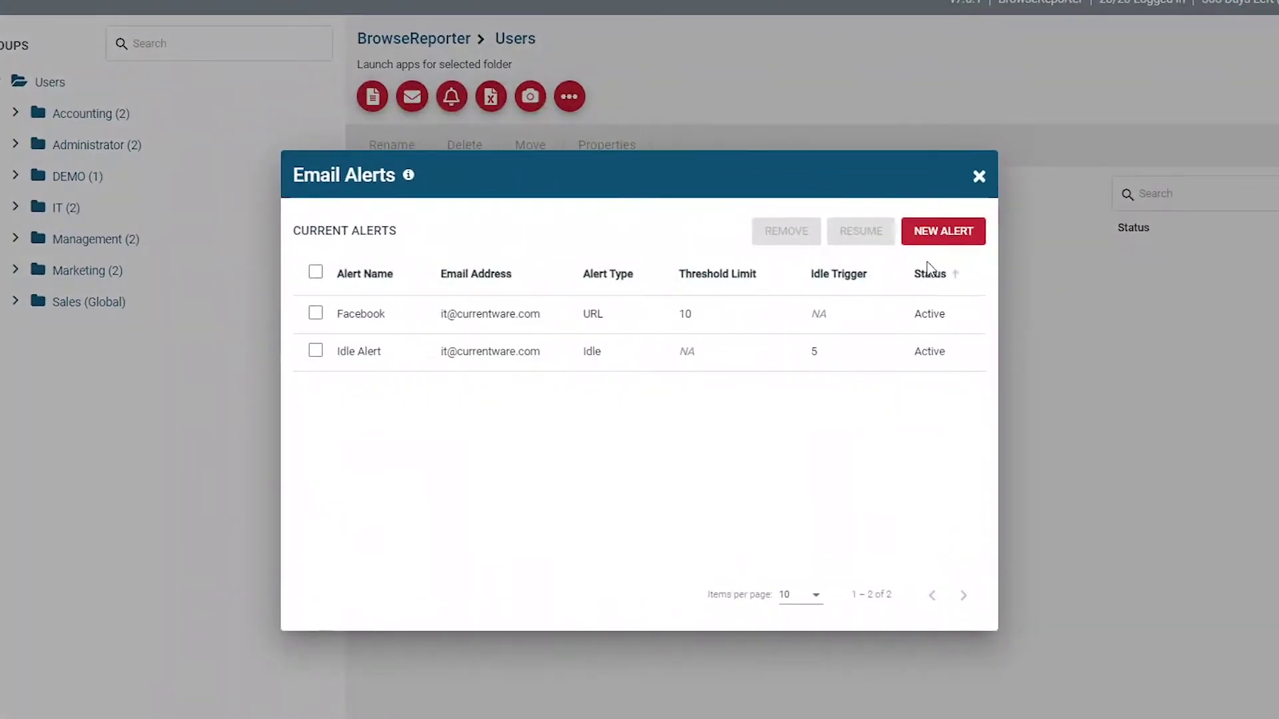
click(934, 238)
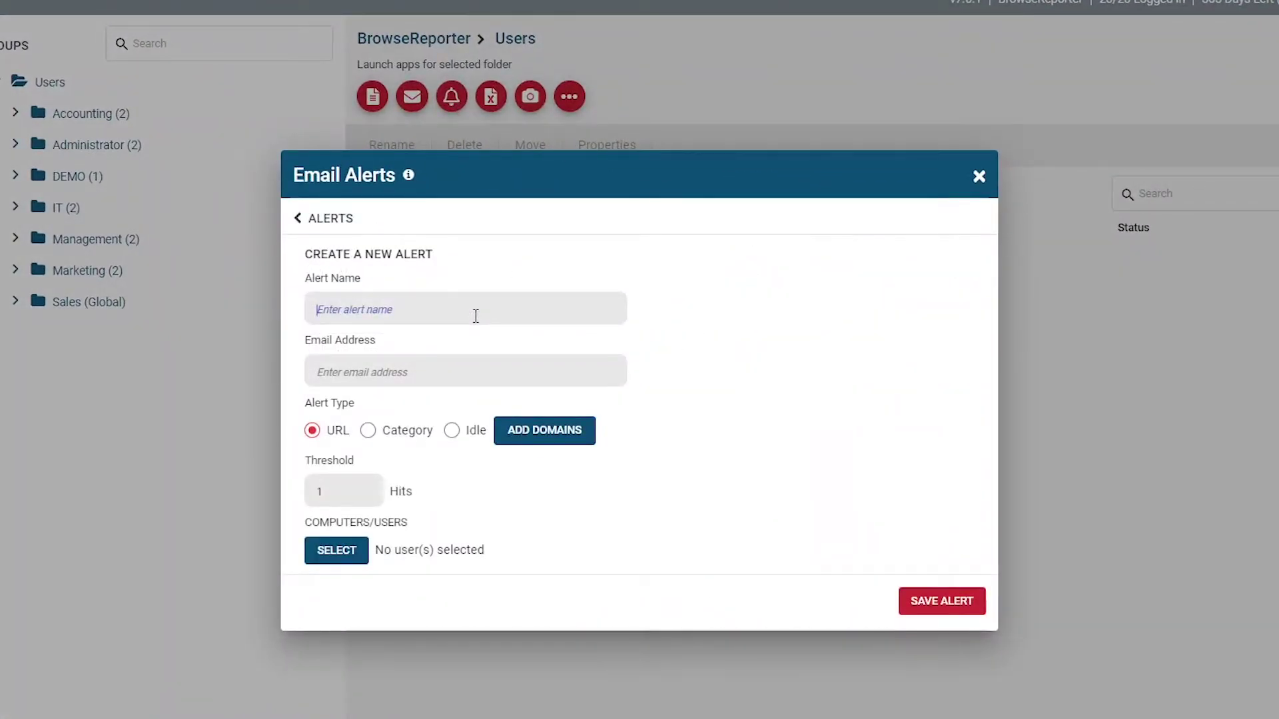
text(youtube alert)
click(456, 378)
text(test@de)
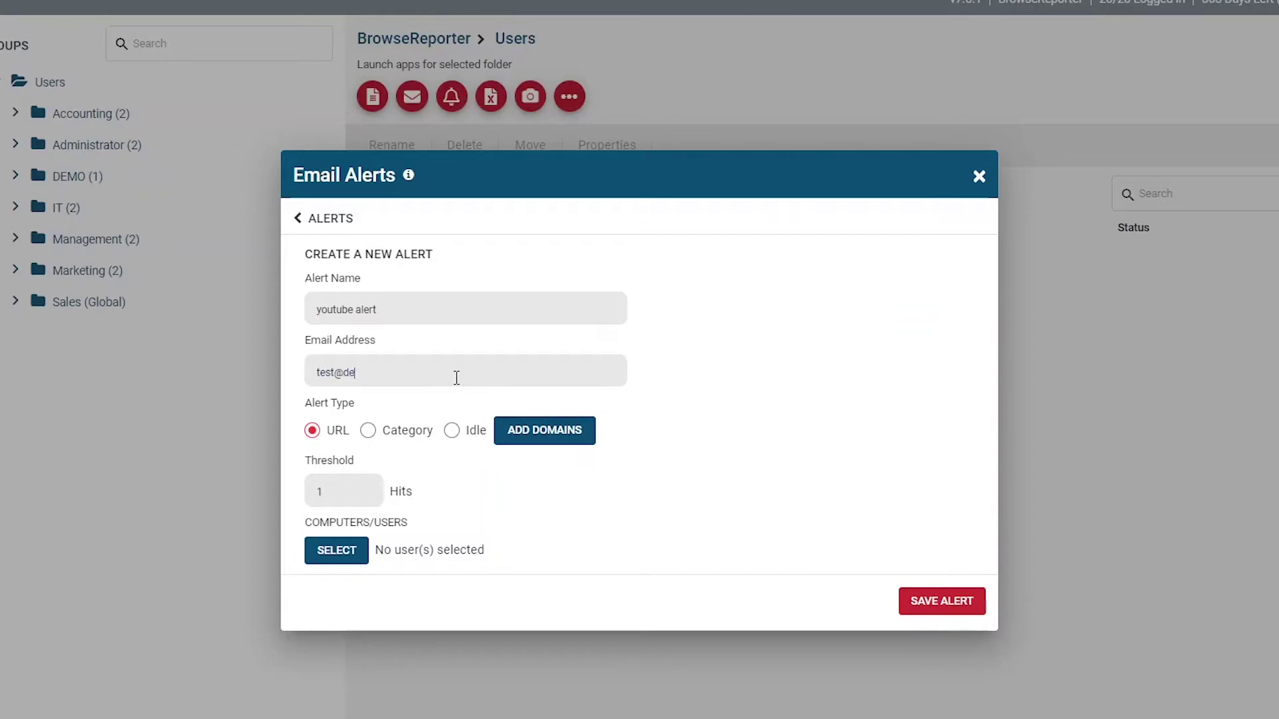
text(moemail.com)
Add youtube.com as the domain the alert watches.
click(513, 432)
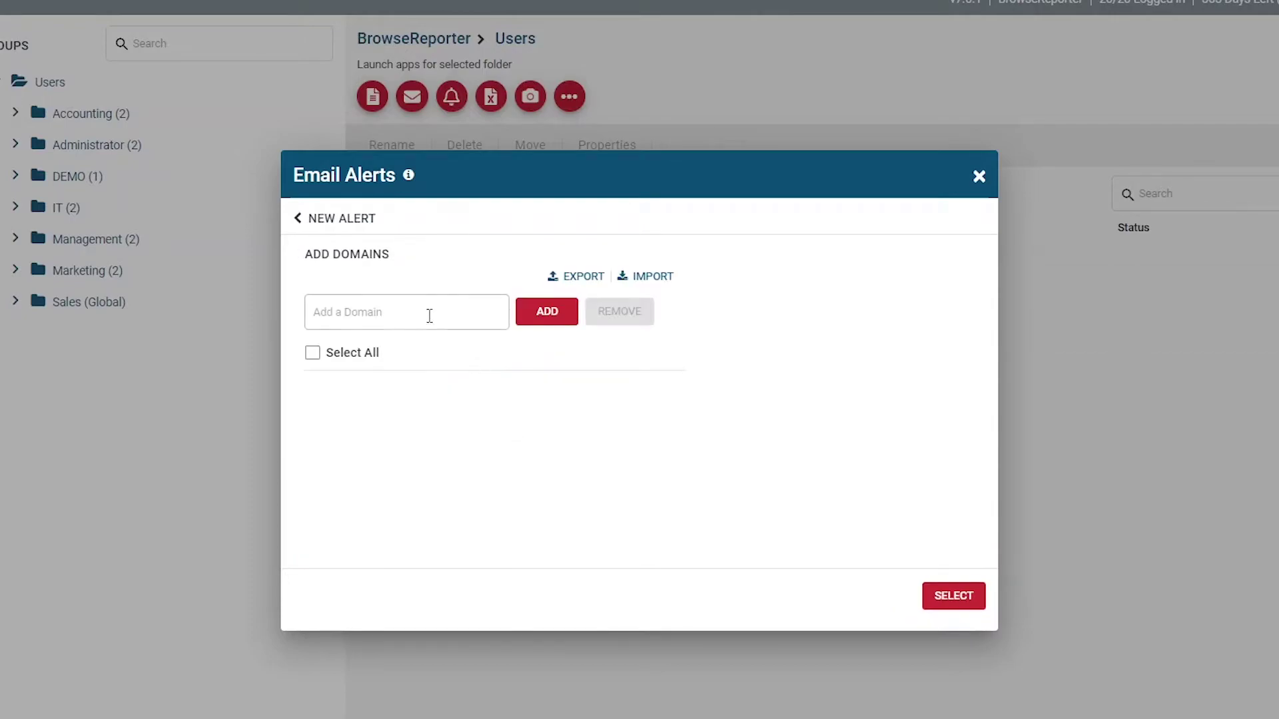
text(youtube.com)
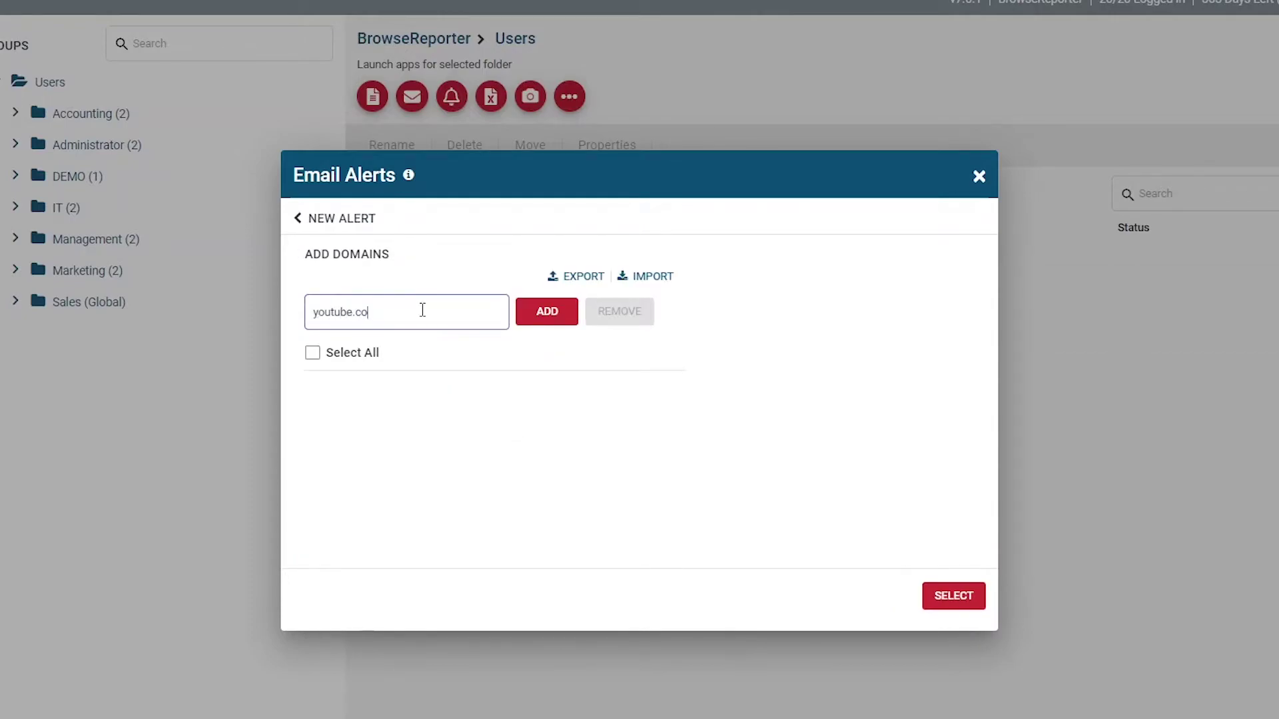
key(Return)
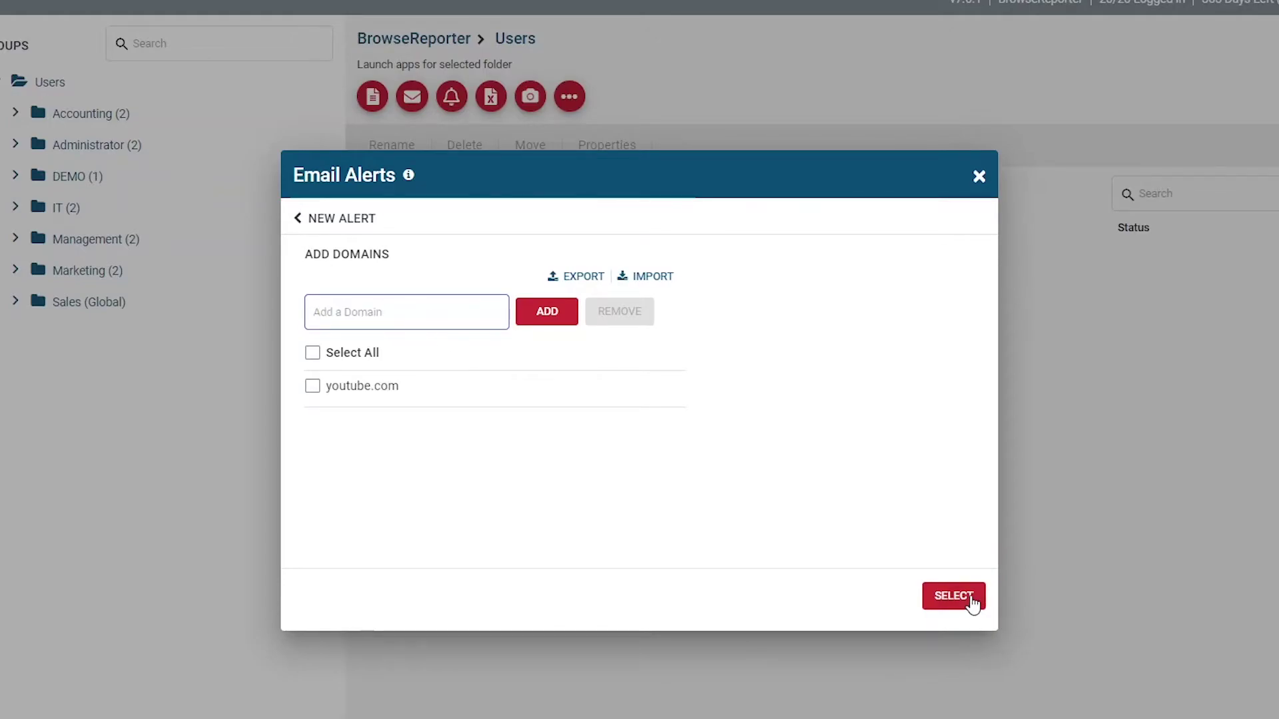
click(971, 600)
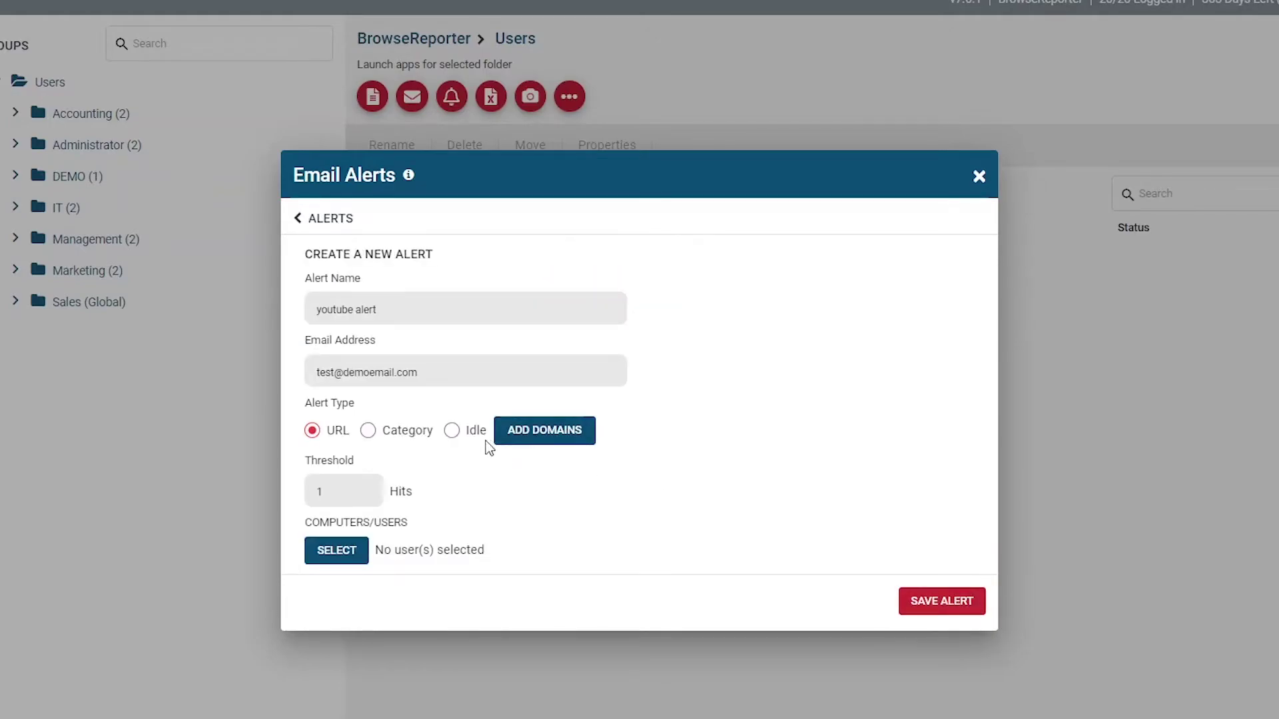
Set the hit threshold to 6 and apply the alert to the two Accounting users.
double_click(347, 491)
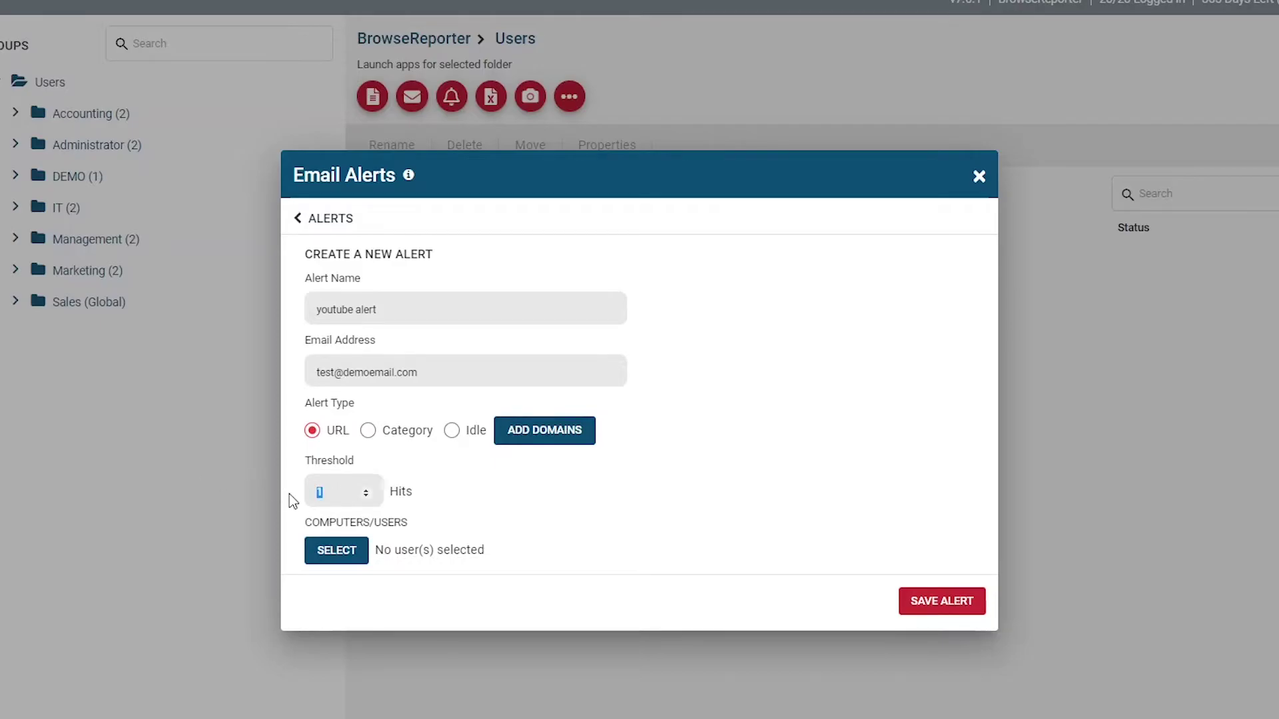
text(6)
click(325, 550)
click(390, 316)
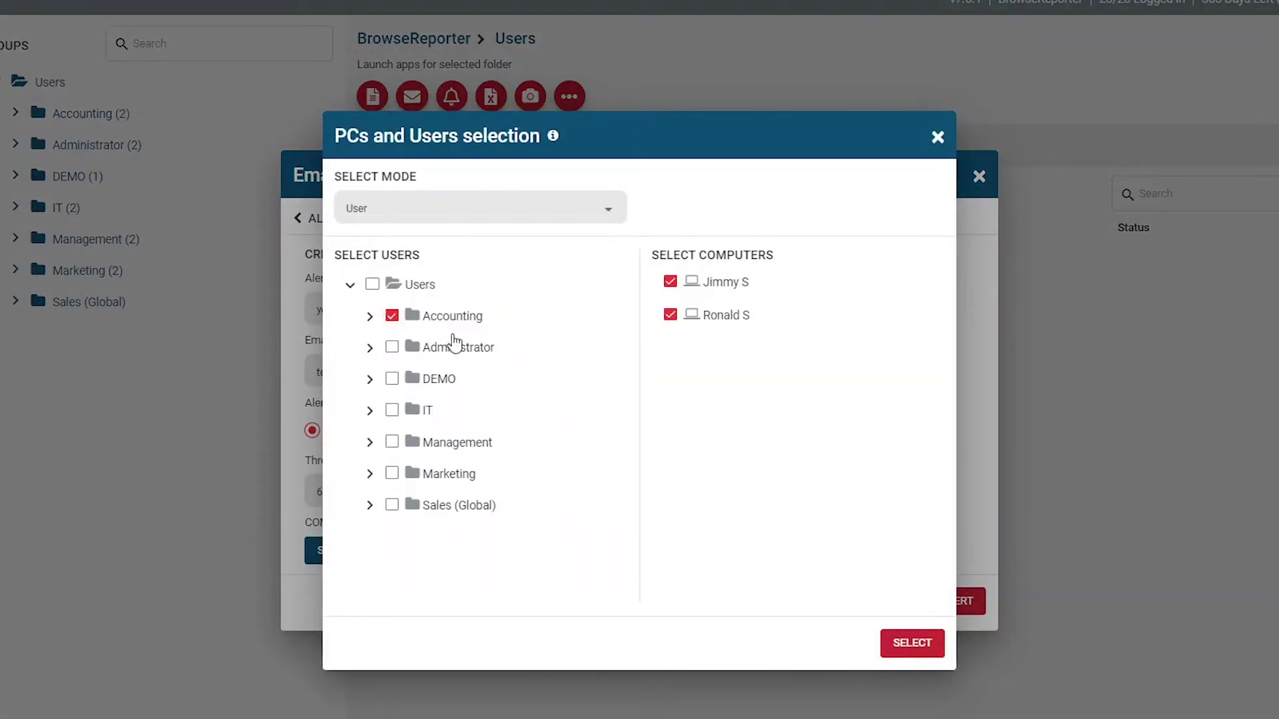
click(912, 643)
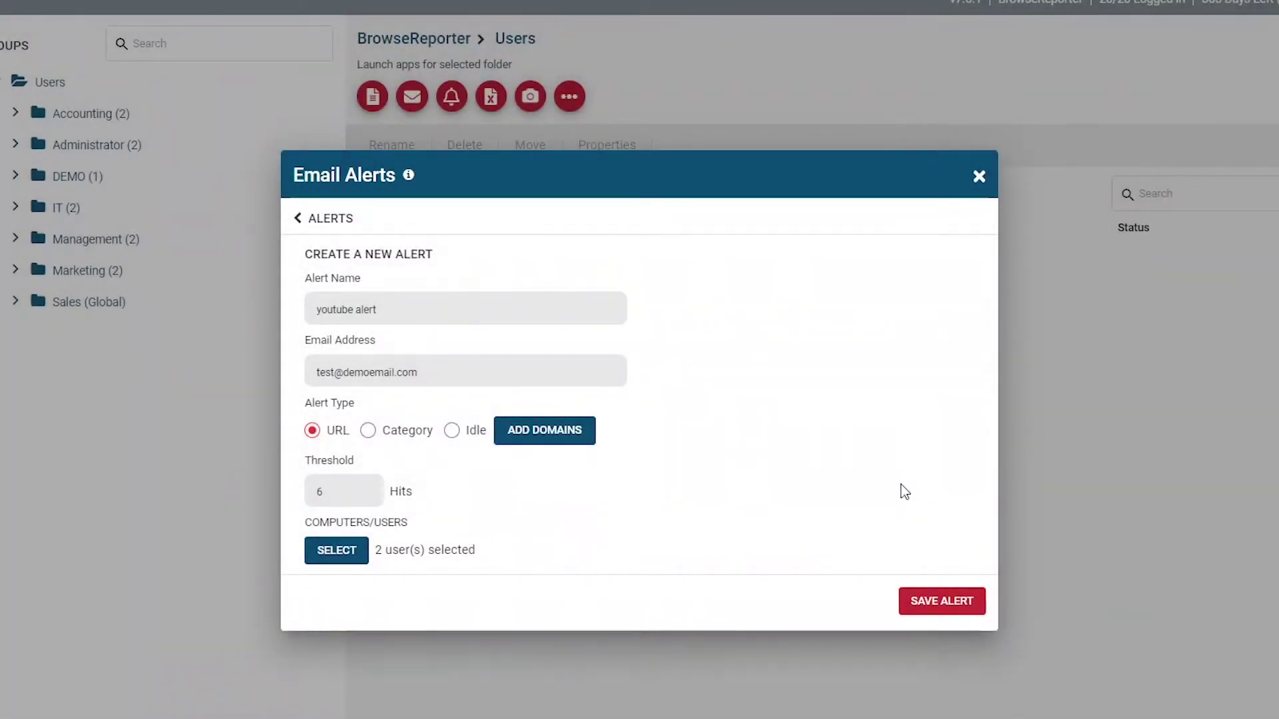
click(352, 555)
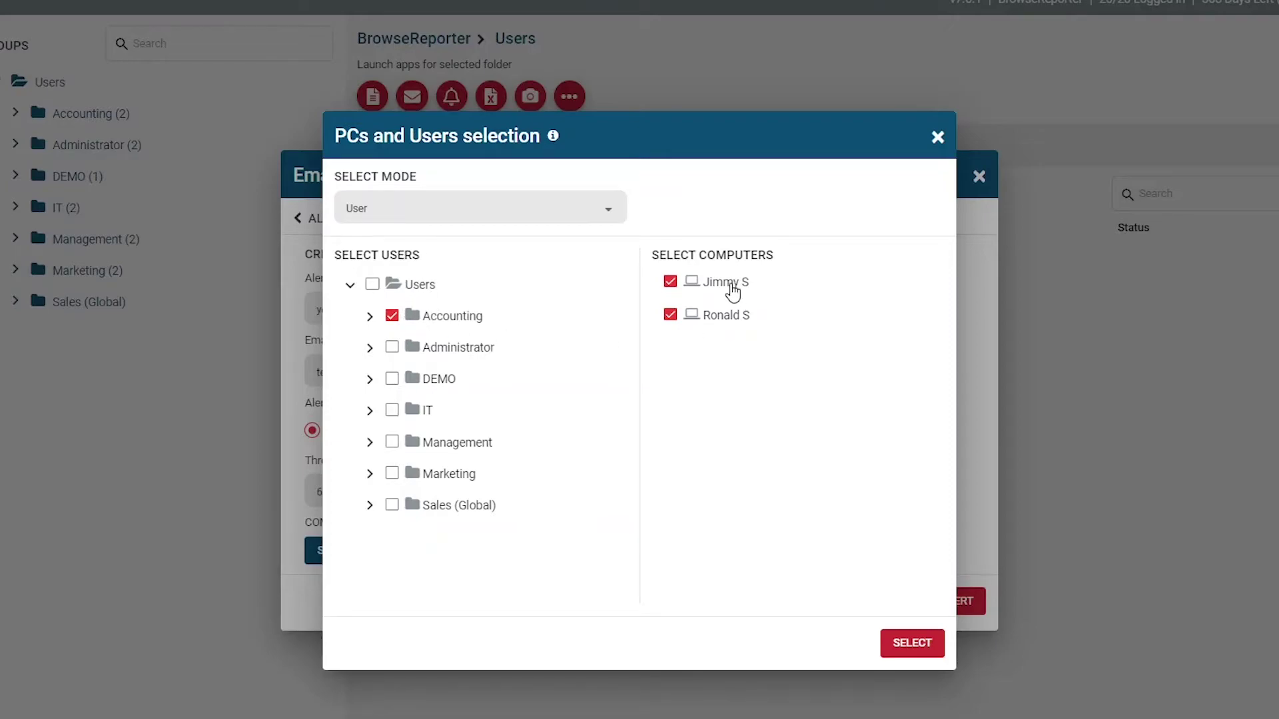
click(930, 654)
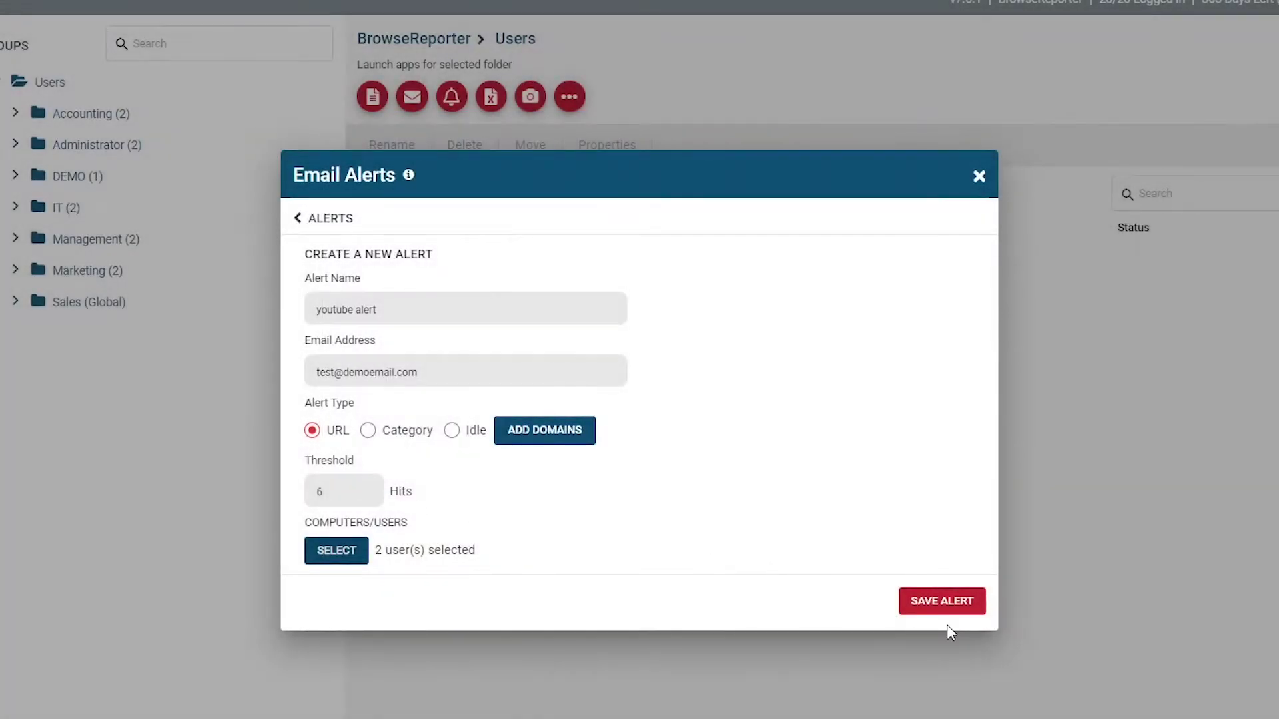
Save the youtube alert and try a category alert with Actors and models, Adult and Adult dating.
click(940, 608)
click(413, 430)
click(527, 435)
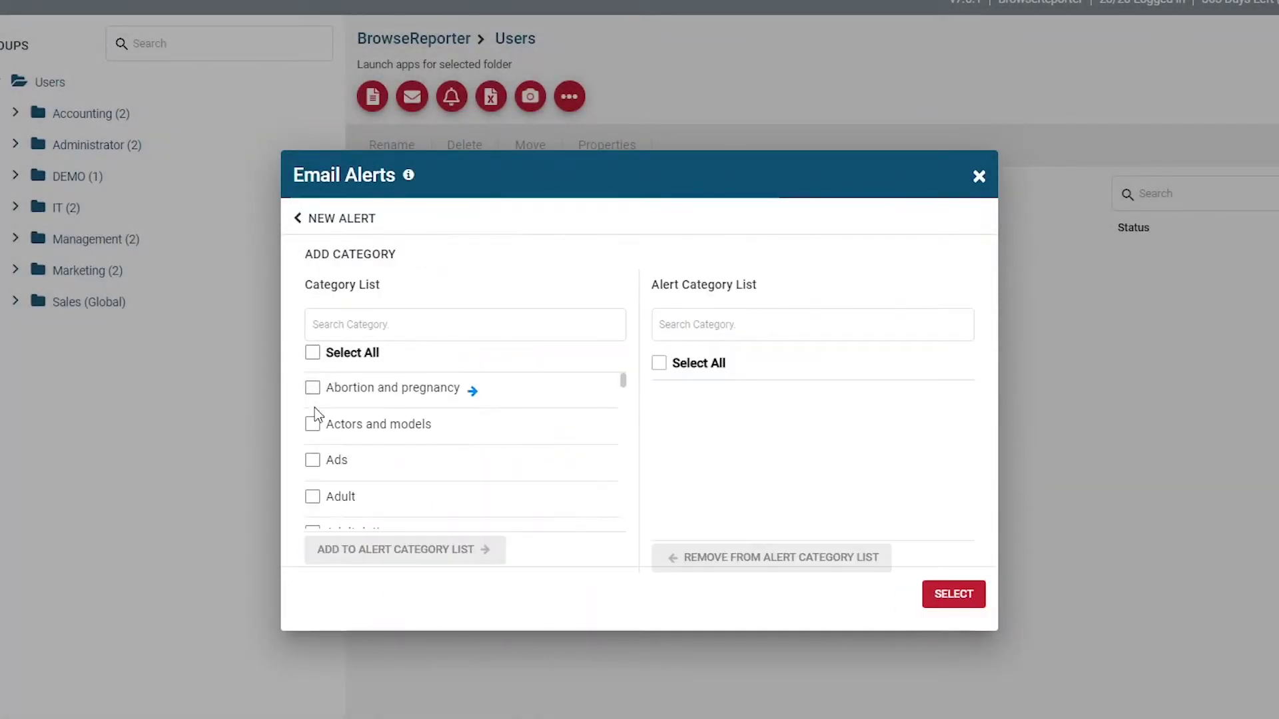
click(443, 427)
click(363, 460)
click(407, 464)
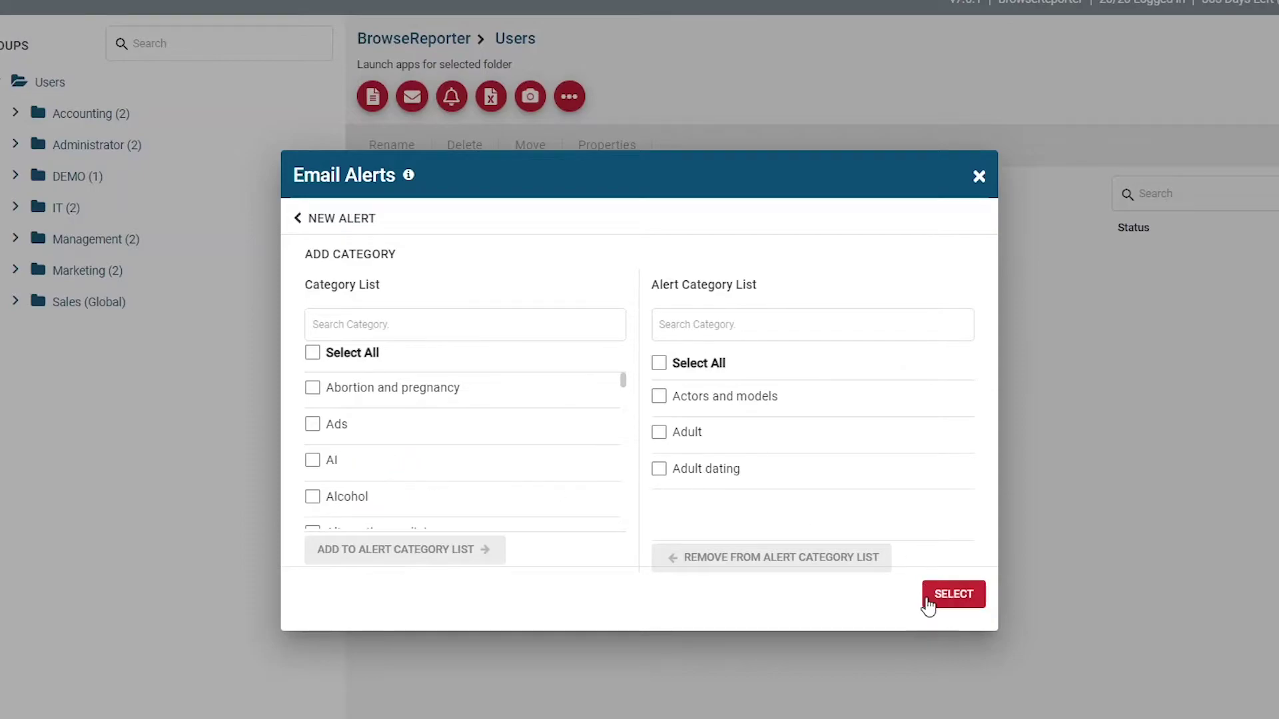
click(952, 595)
Make the new alert Idle-based with a 50-minute trigger and select every computer.
click(452, 431)
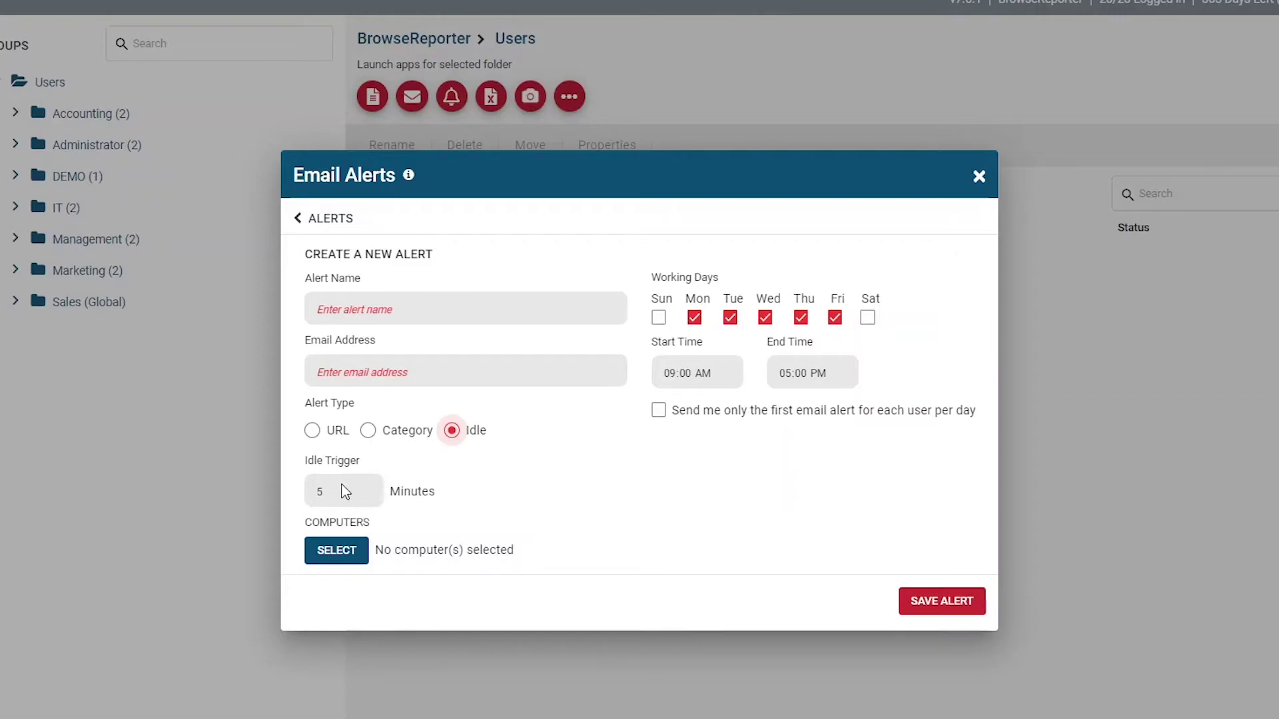
key(Tab)
text(50)
click(337, 557)
click(373, 284)
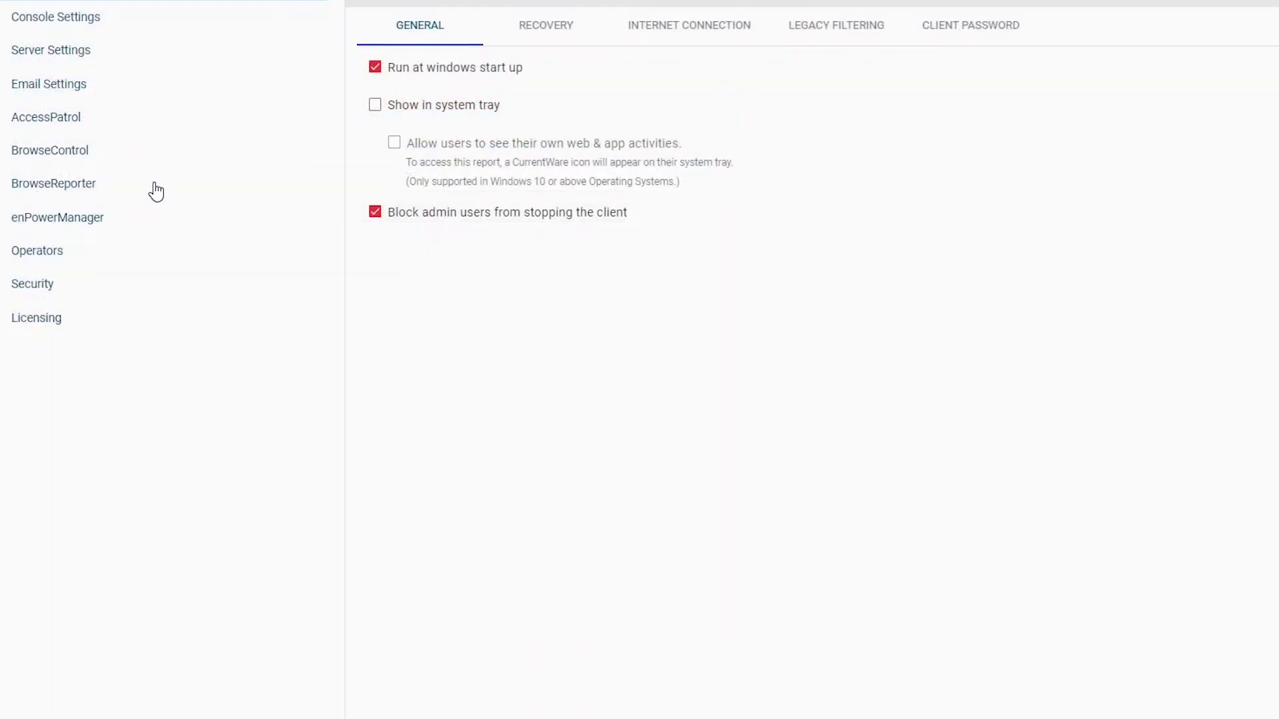
Lower the client idle tracking time to 4 minutes in the BrowseReporter tracking settings.
click(154, 192)
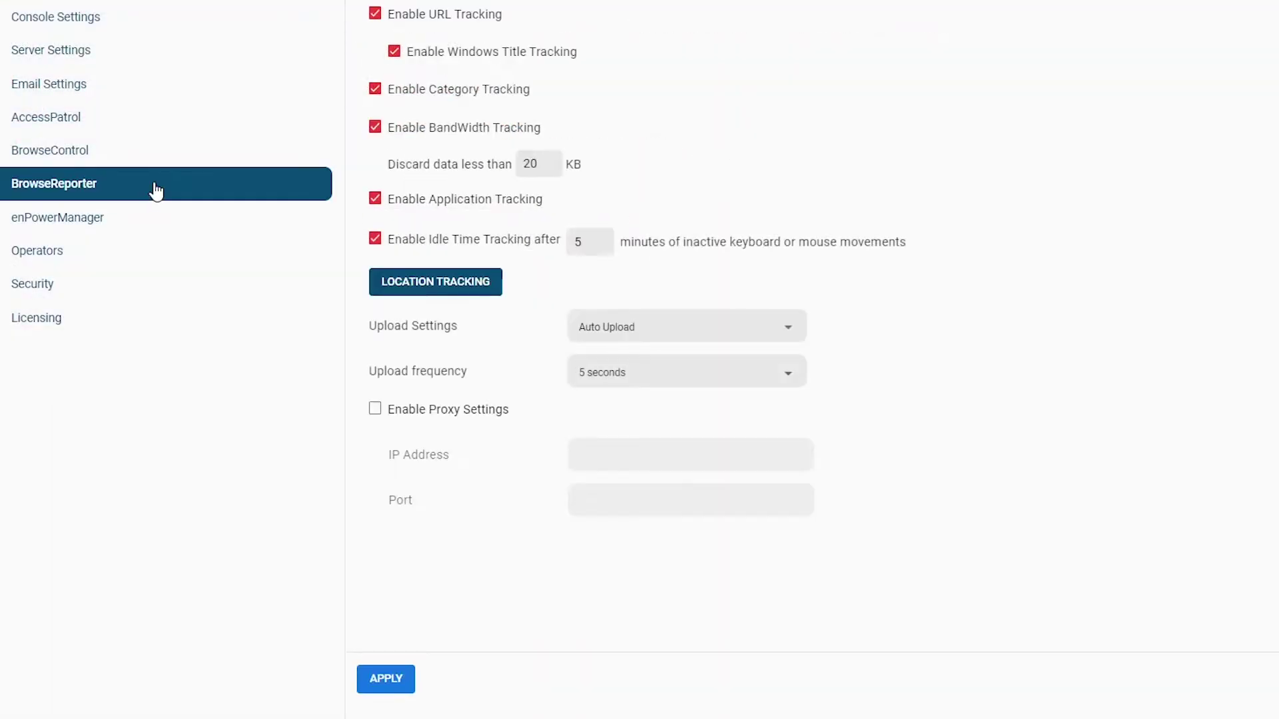
click(606, 246)
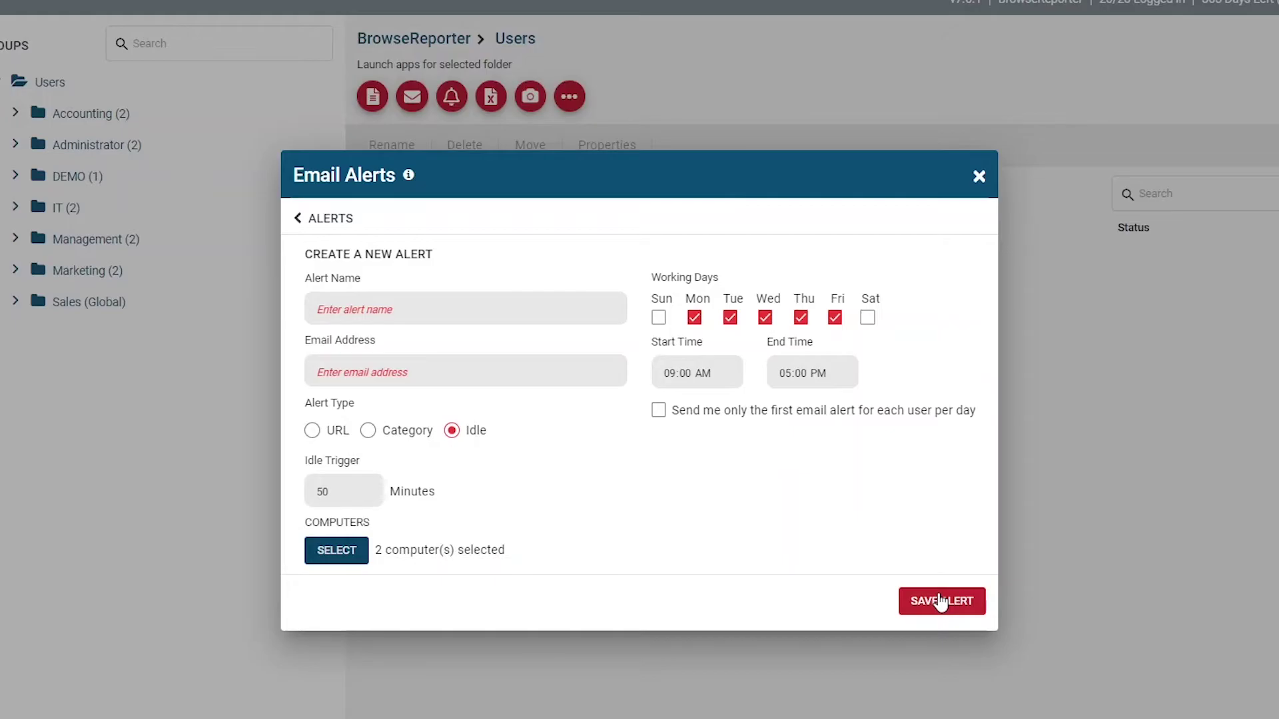
Close the email alerts window and preview the first youtube.com screenshot.
click(941, 602)
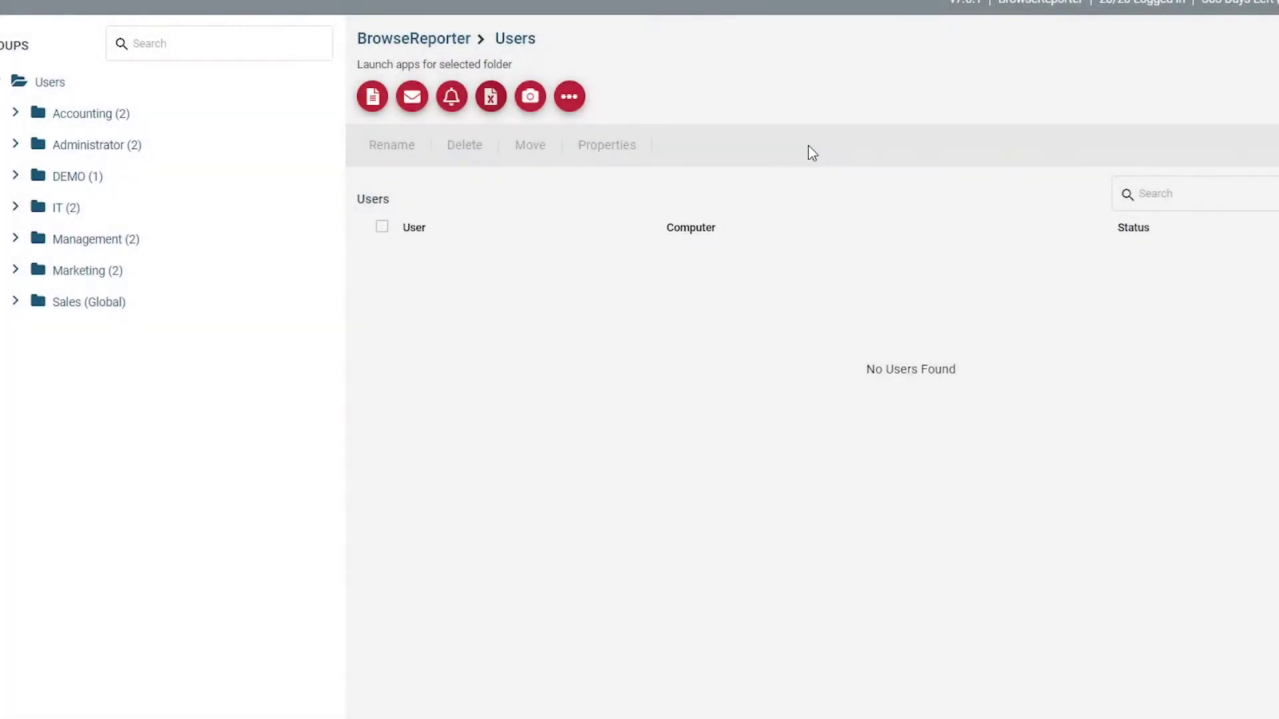
click(520, 98)
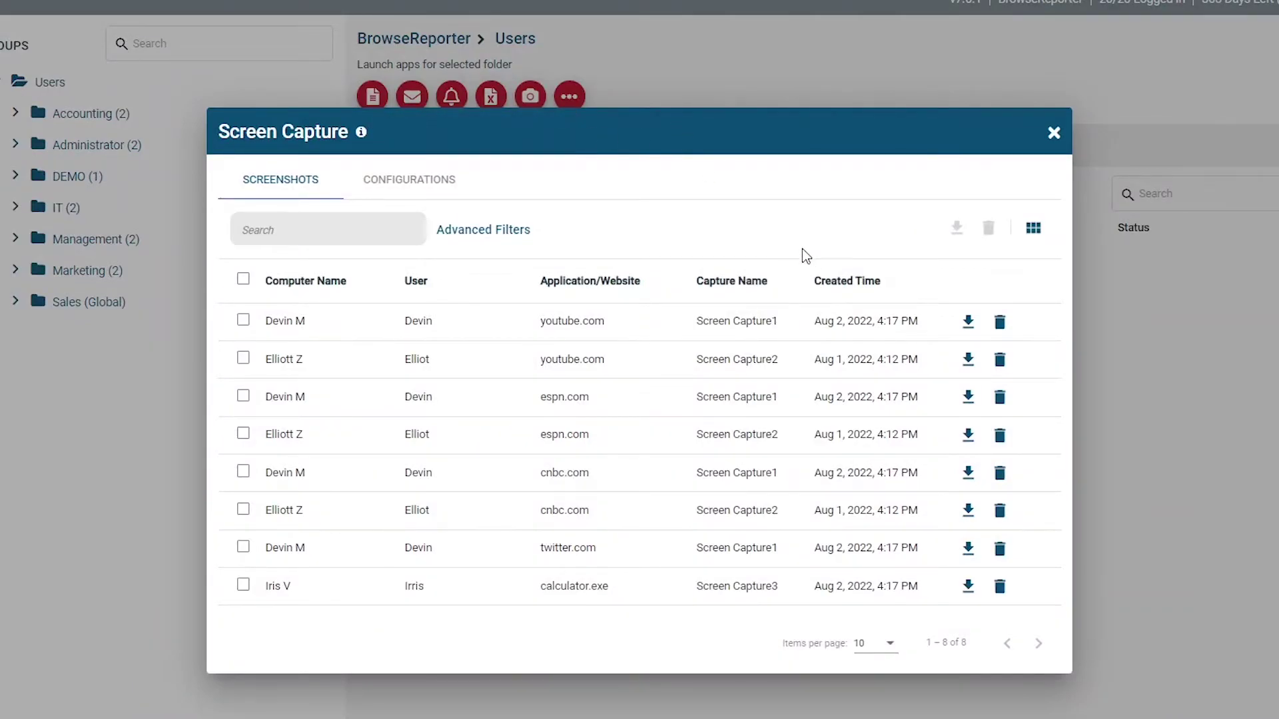
click(563, 328)
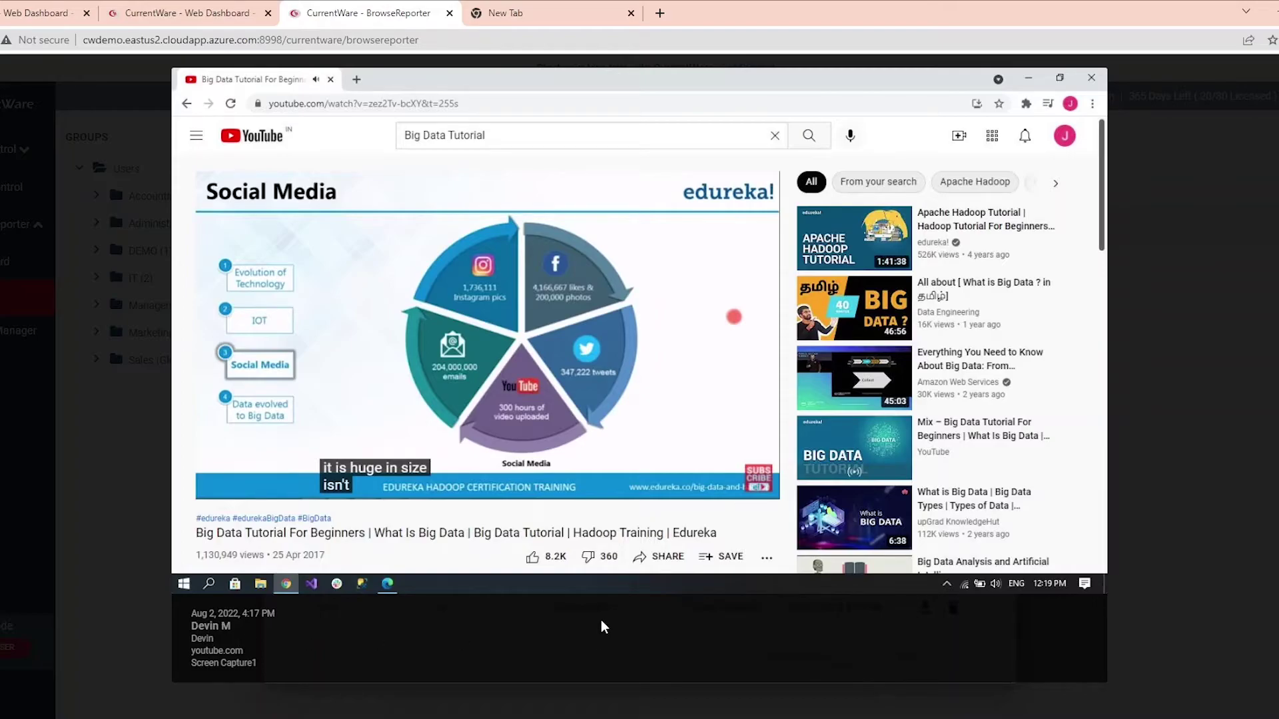
click(1147, 61)
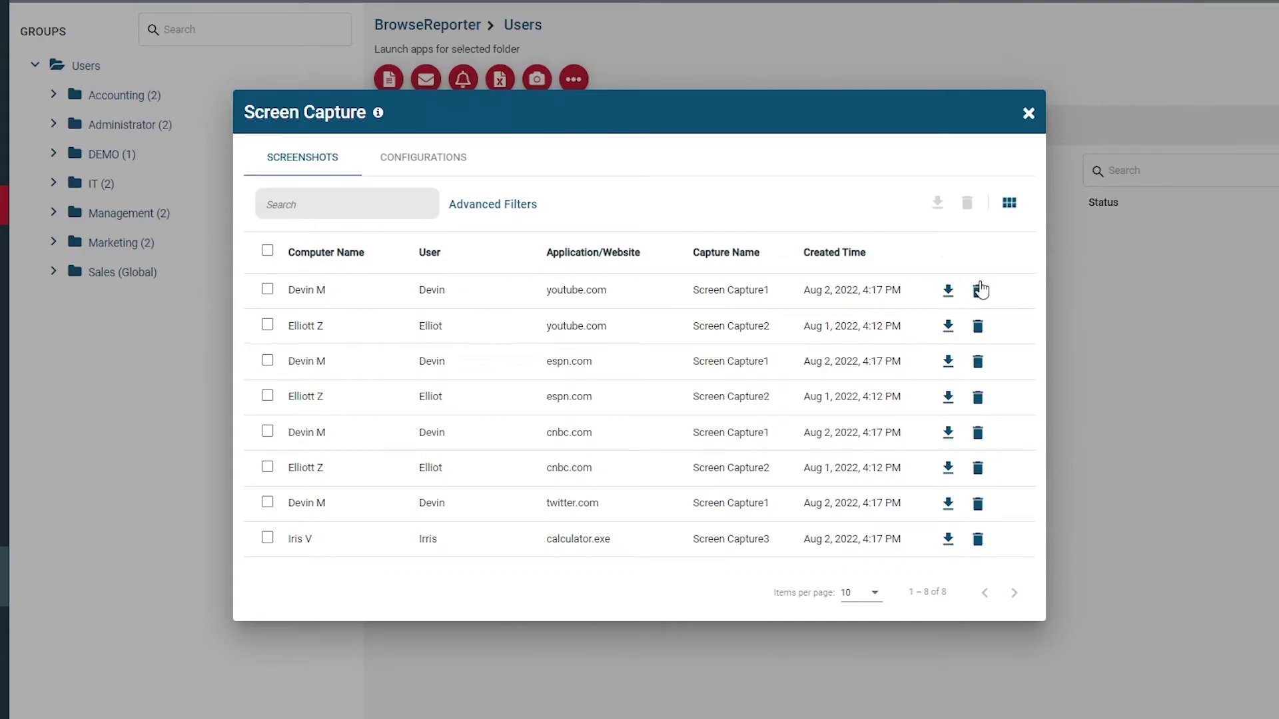
Show the screenshots as a thumbnail grid filtered by 'youtube'.
click(1008, 204)
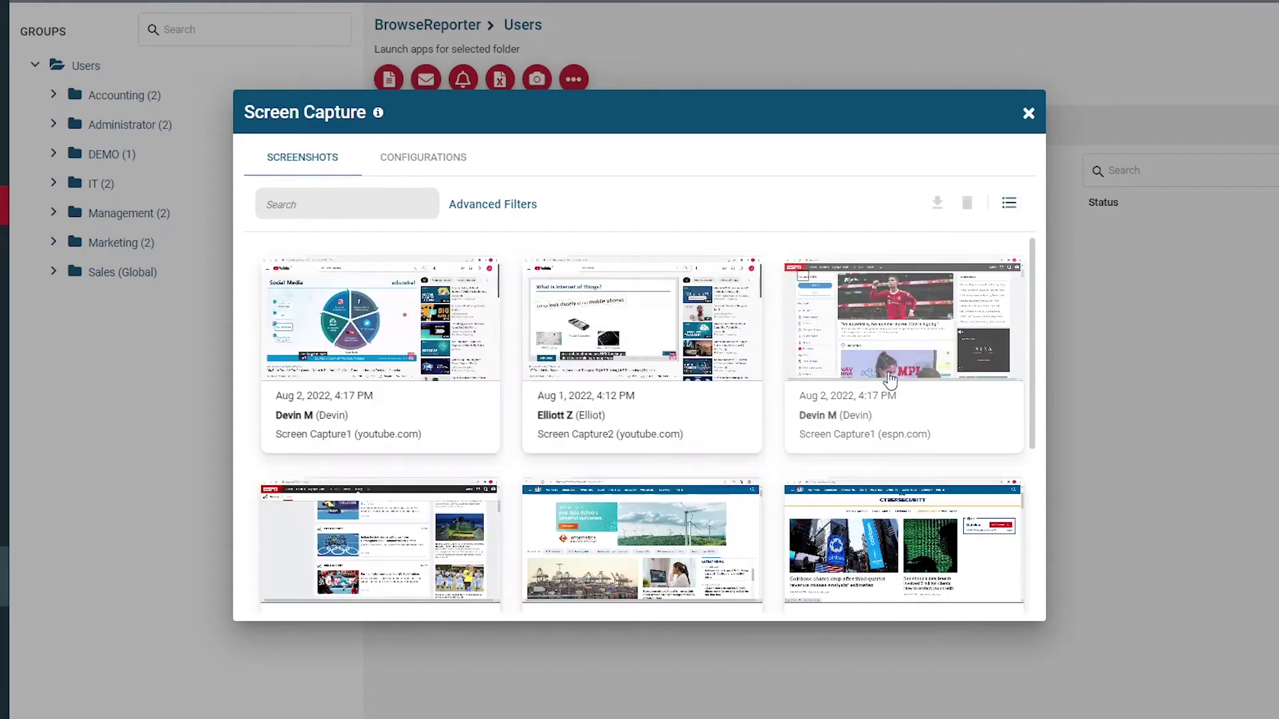
scroll(686, 520, down, 2)
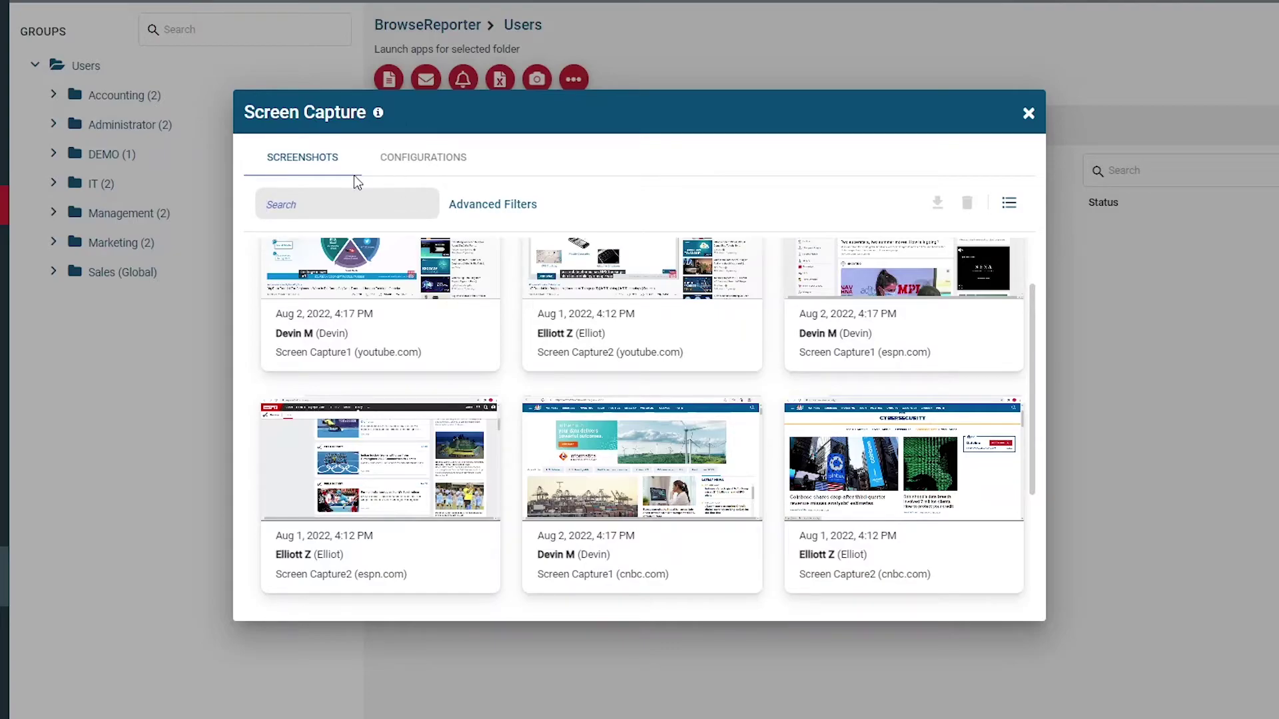
text(youtube)
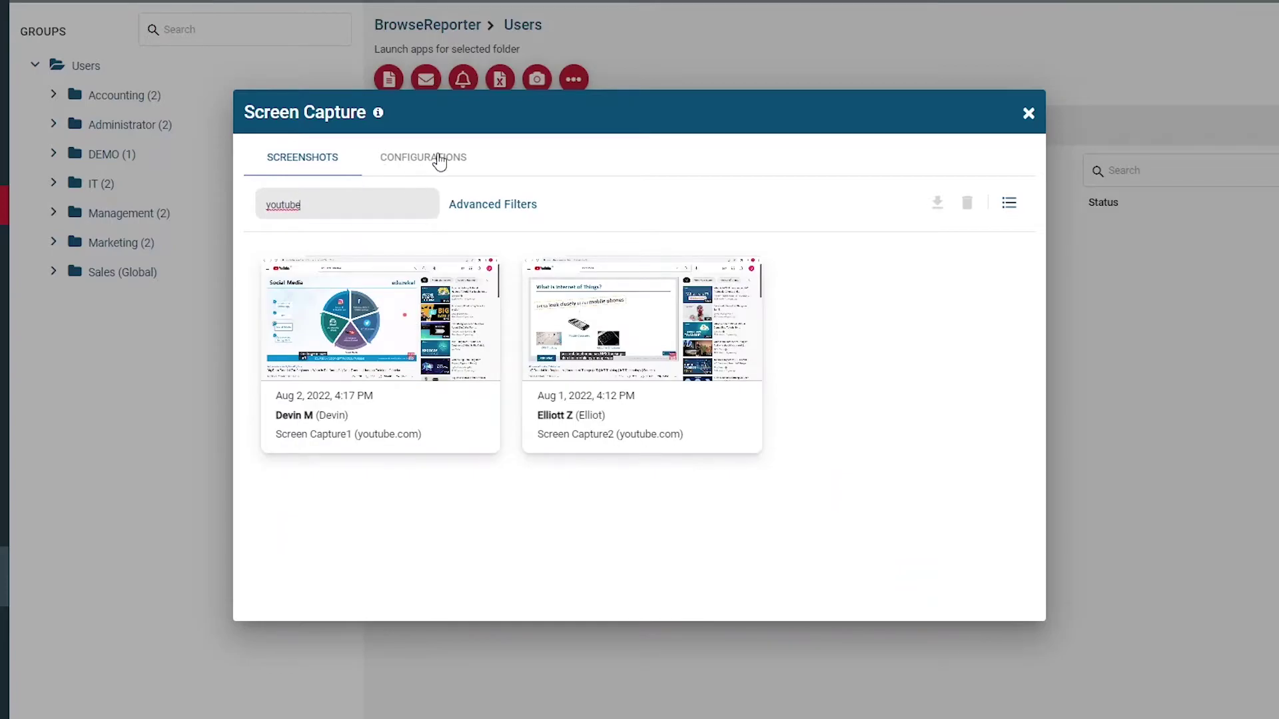
Start a screen capture rule named 'Demotest' on the two Accounting computers.
click(440, 161)
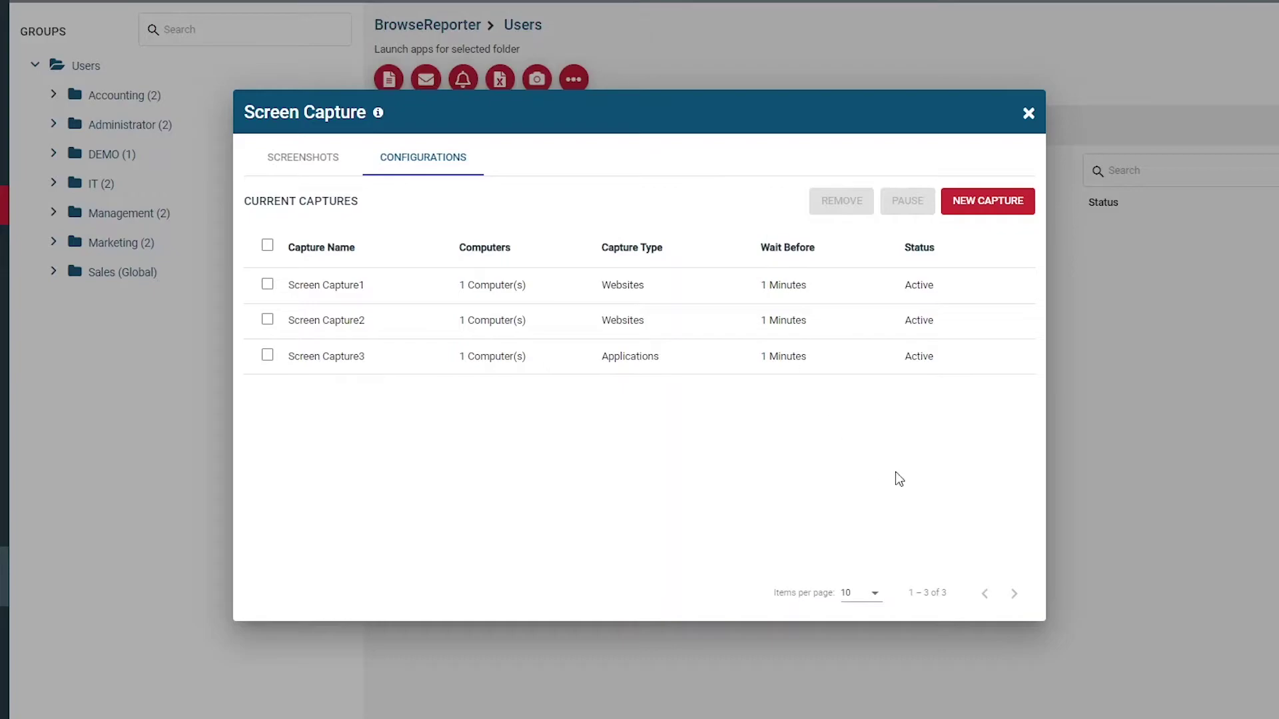
click(985, 200)
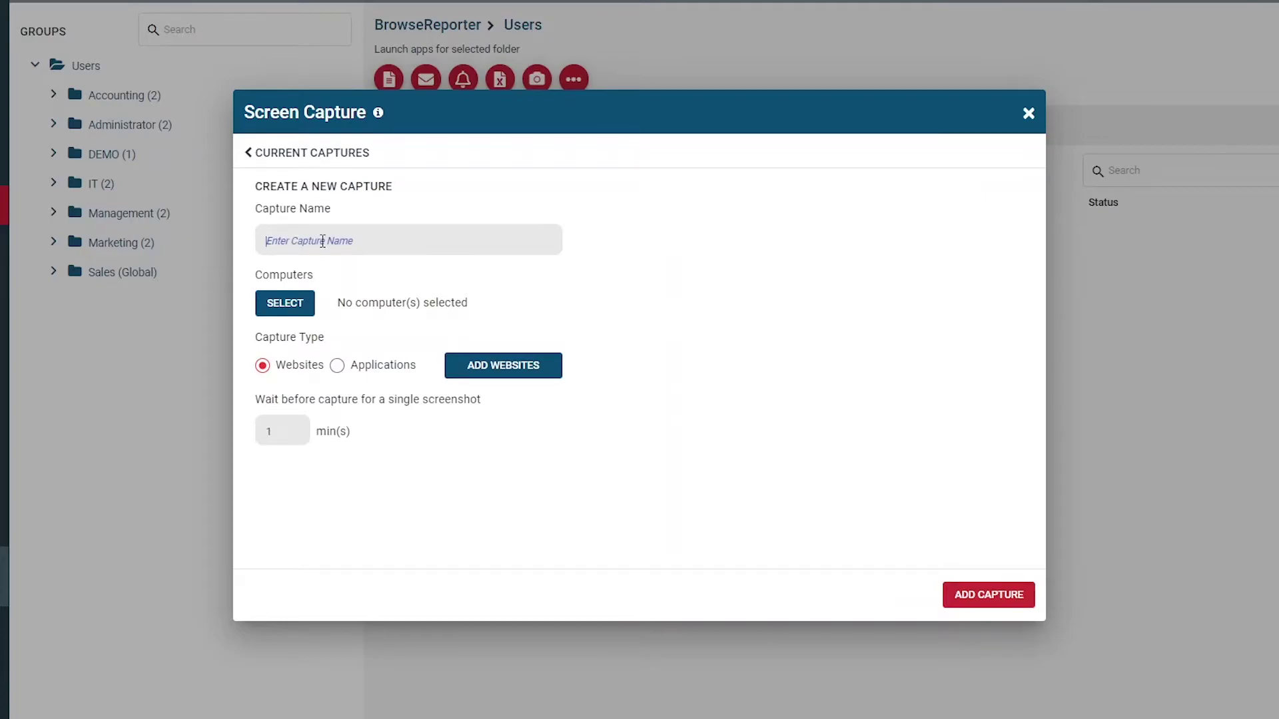
text(Demotest)
click(259, 297)
click(409, 286)
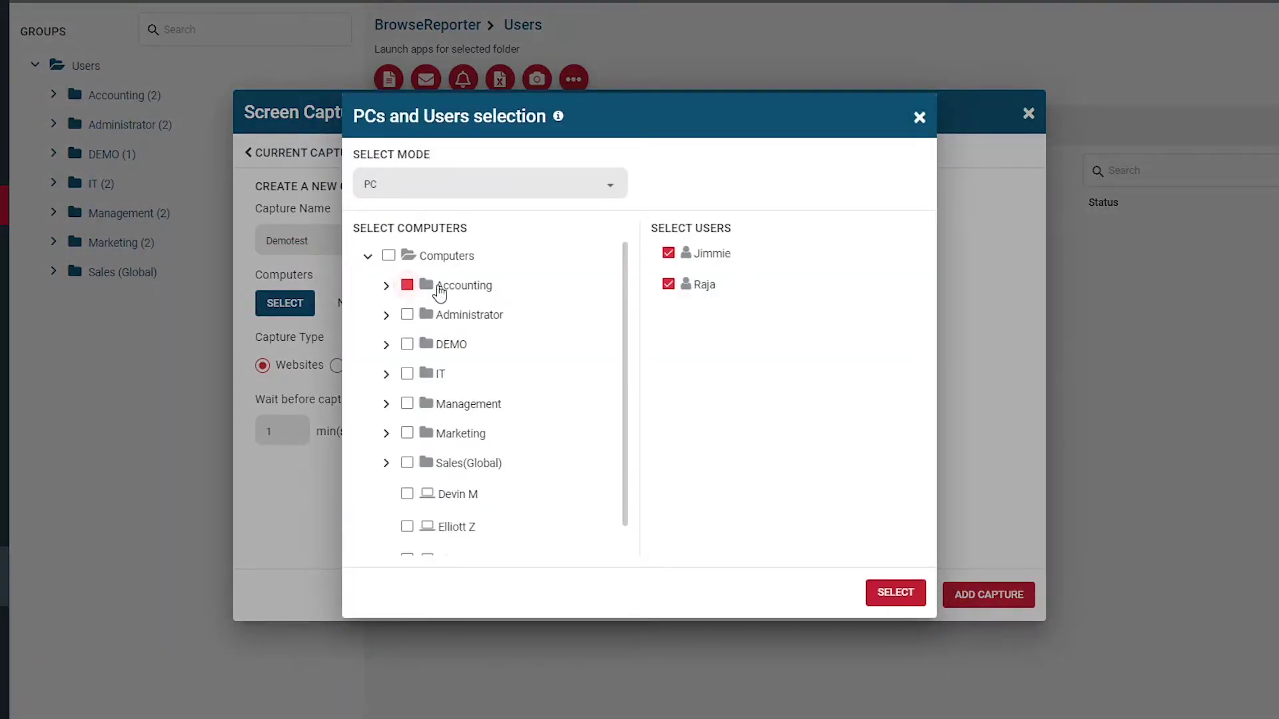
click(912, 599)
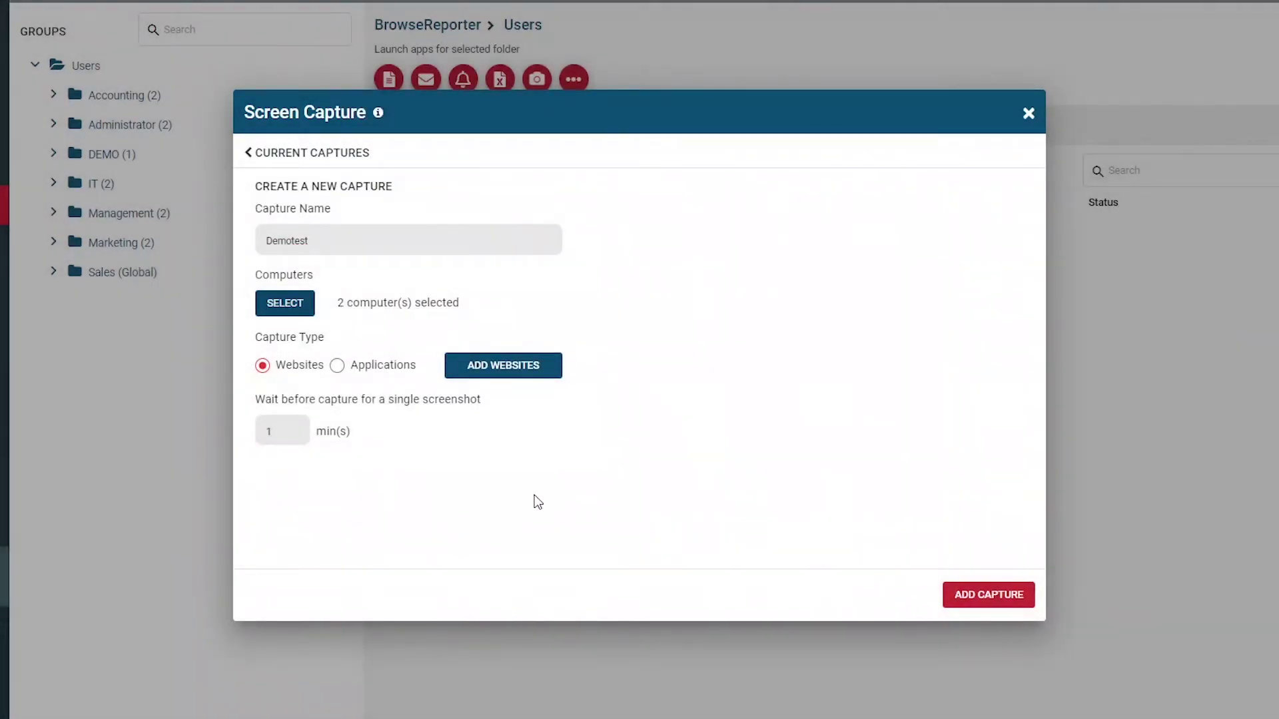
Add facebook.com, twitter.com and dropbox.com as the capture's websites.
click(508, 375)
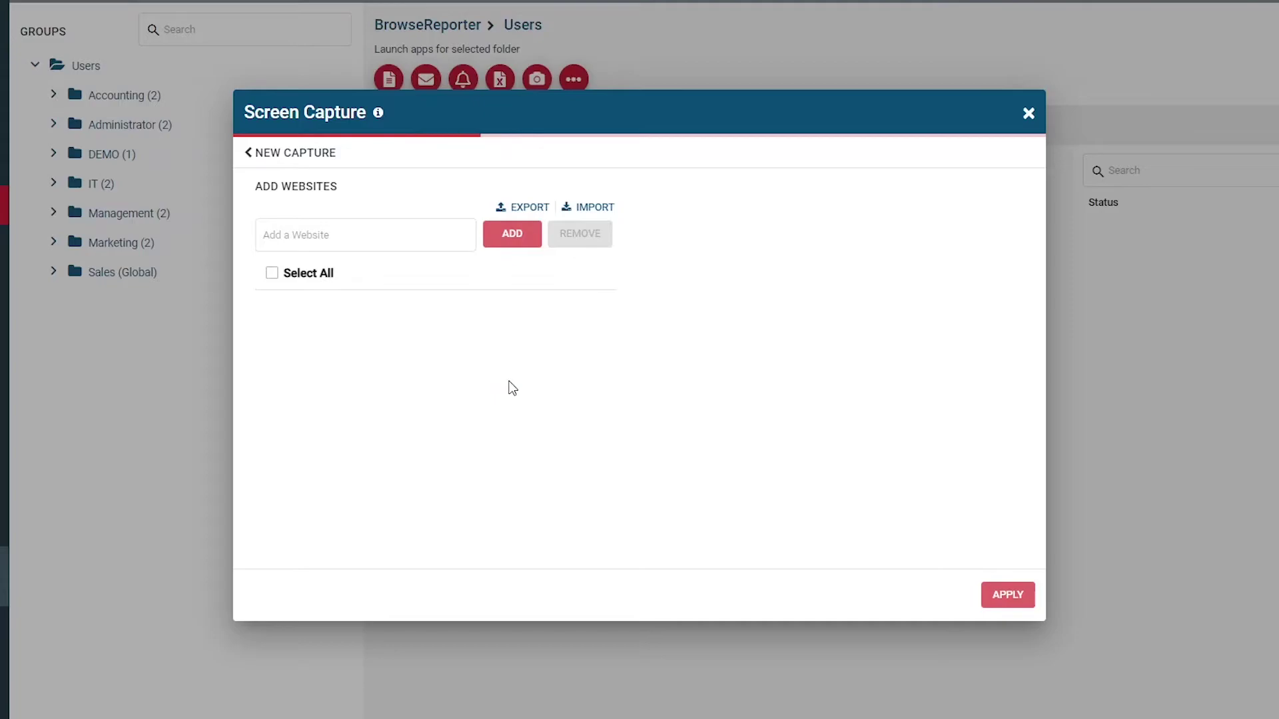
click(387, 233)
text(facebook.com)
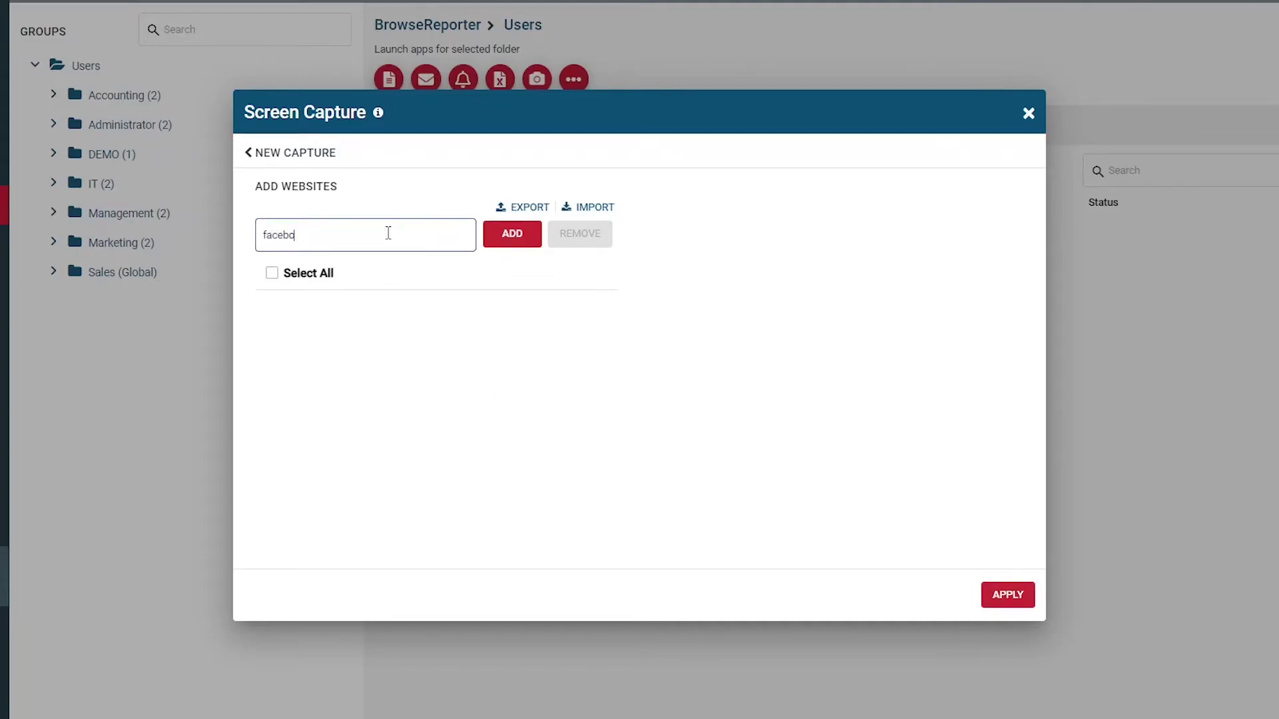
key(Return)
text(twitter.com)
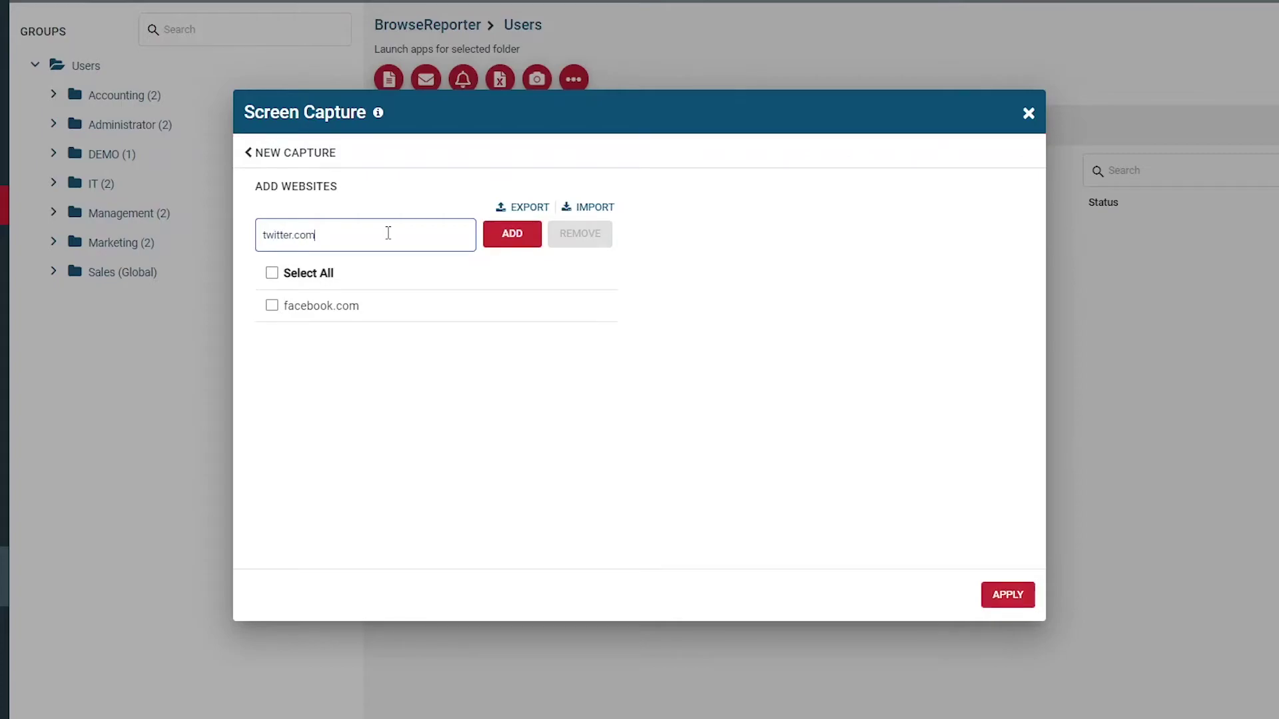
key(Return)
text(dropbox.e)
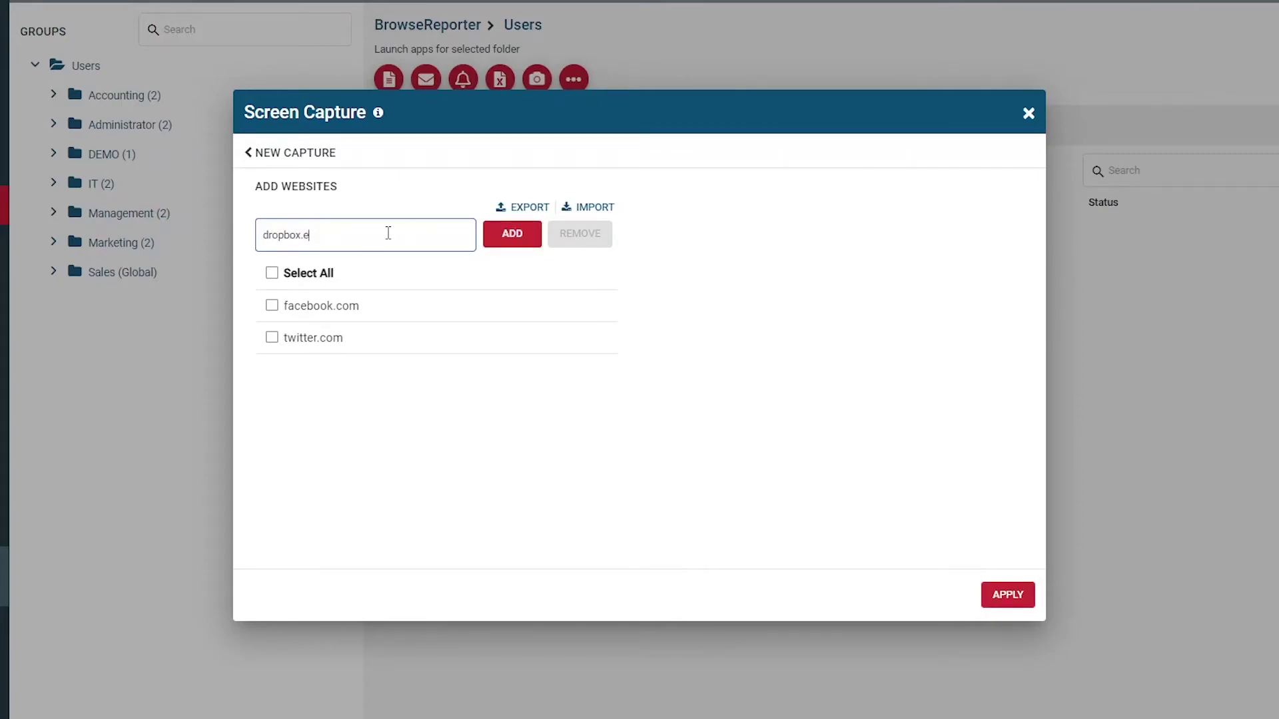
key(BackSpace)
text(com)
key(Return)
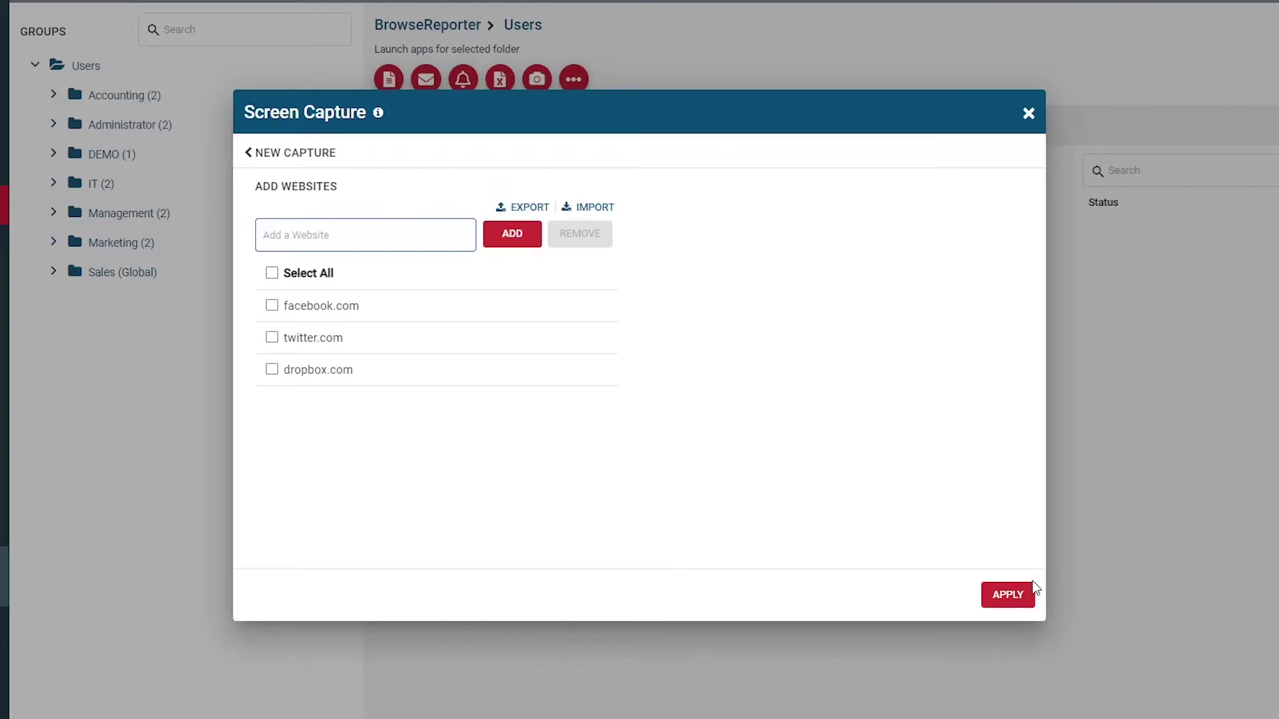
click(1024, 595)
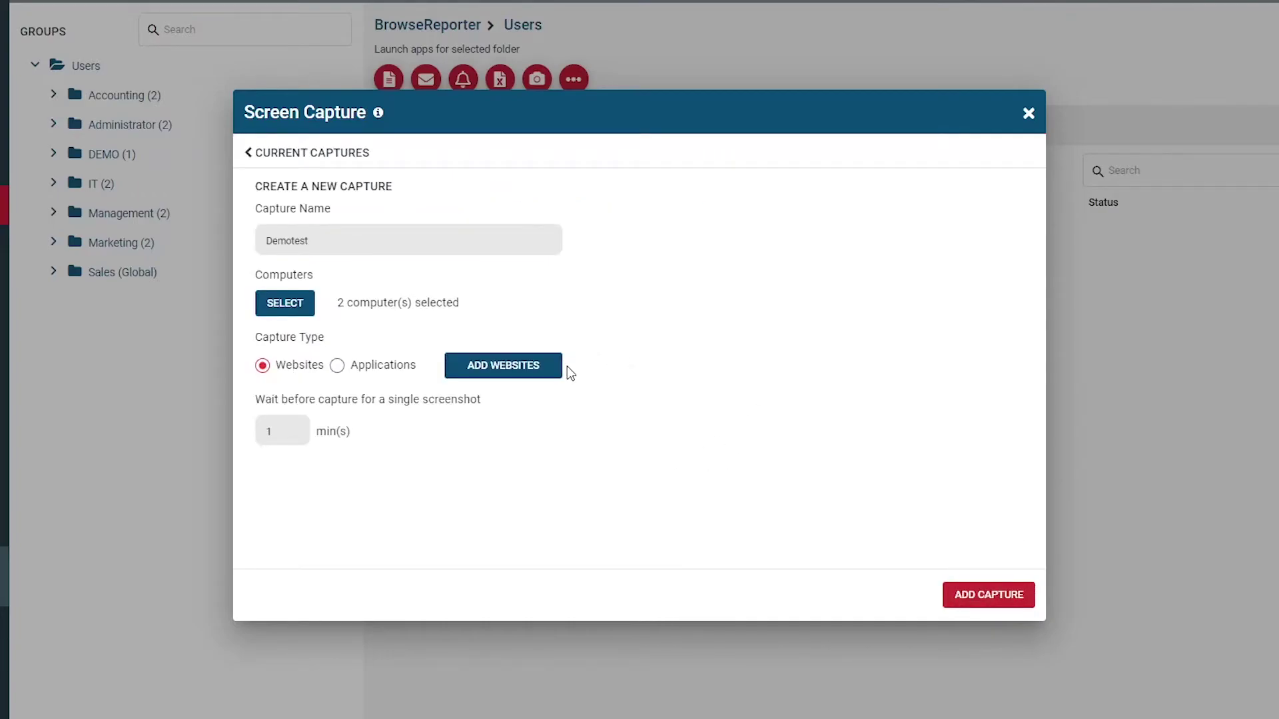
Switch the capture to target applications and add dropbox.exe to its list.
click(338, 365)
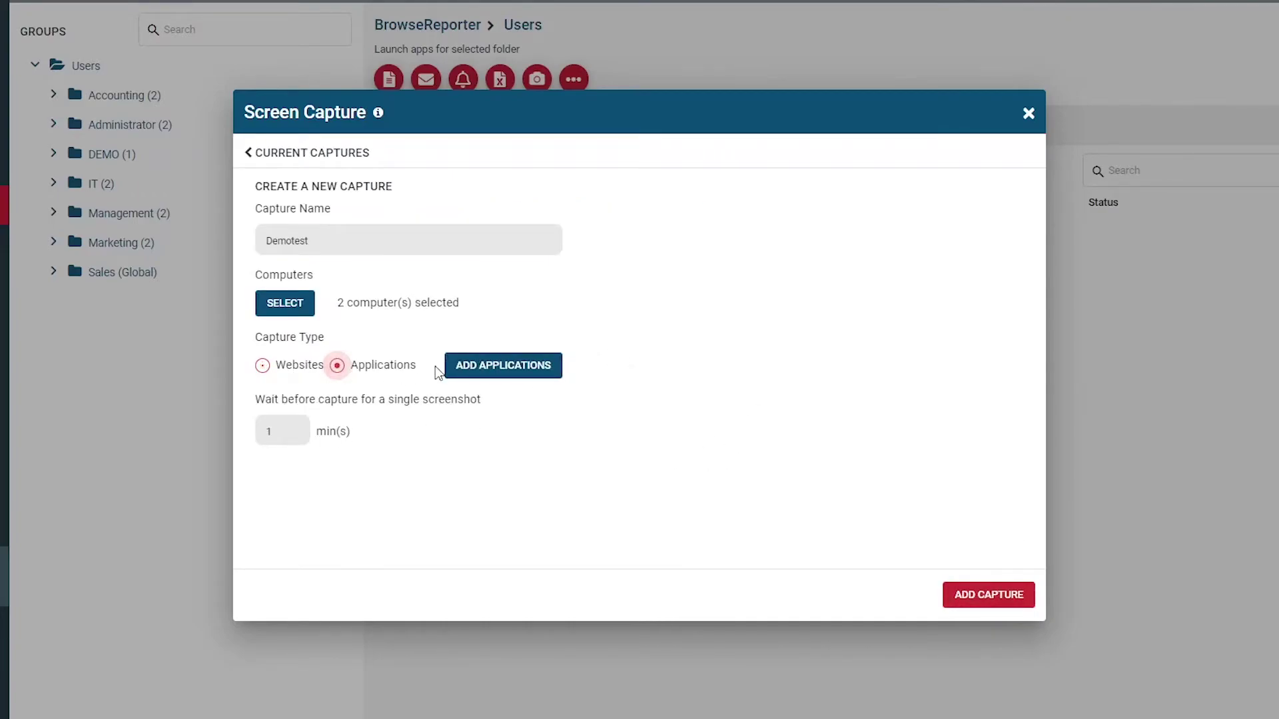
click(496, 367)
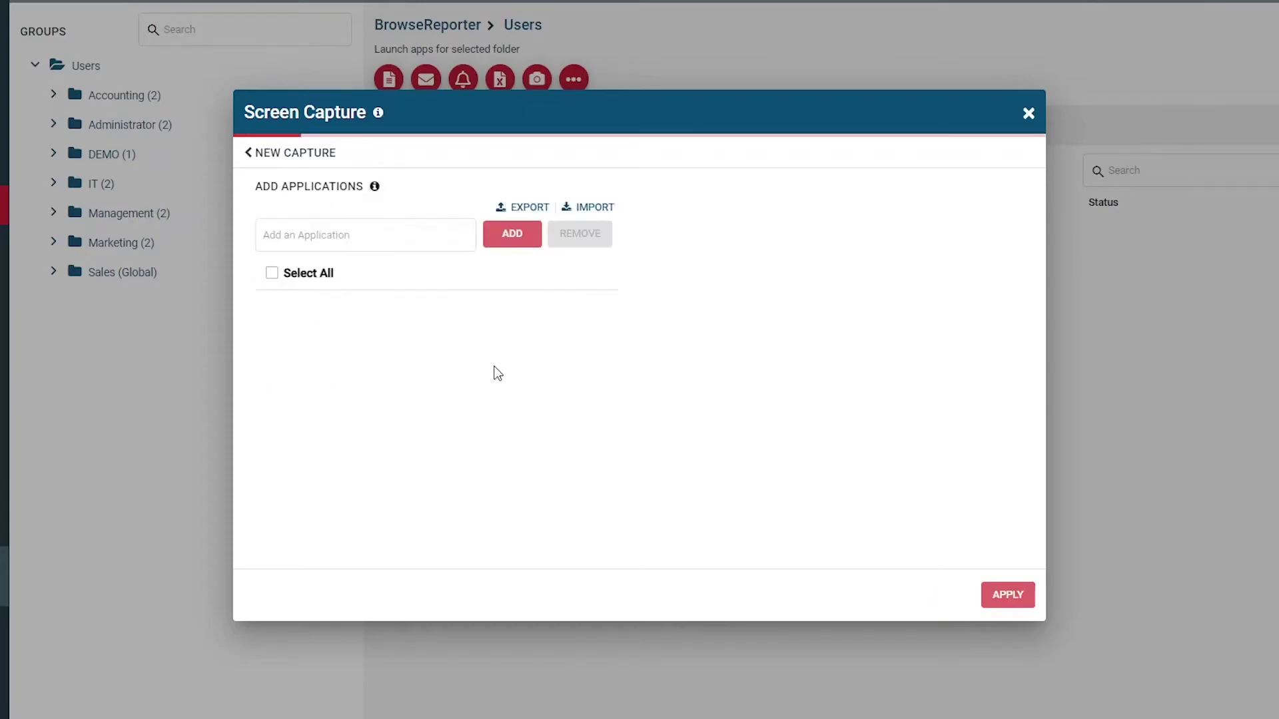
click(322, 233)
text(drop)
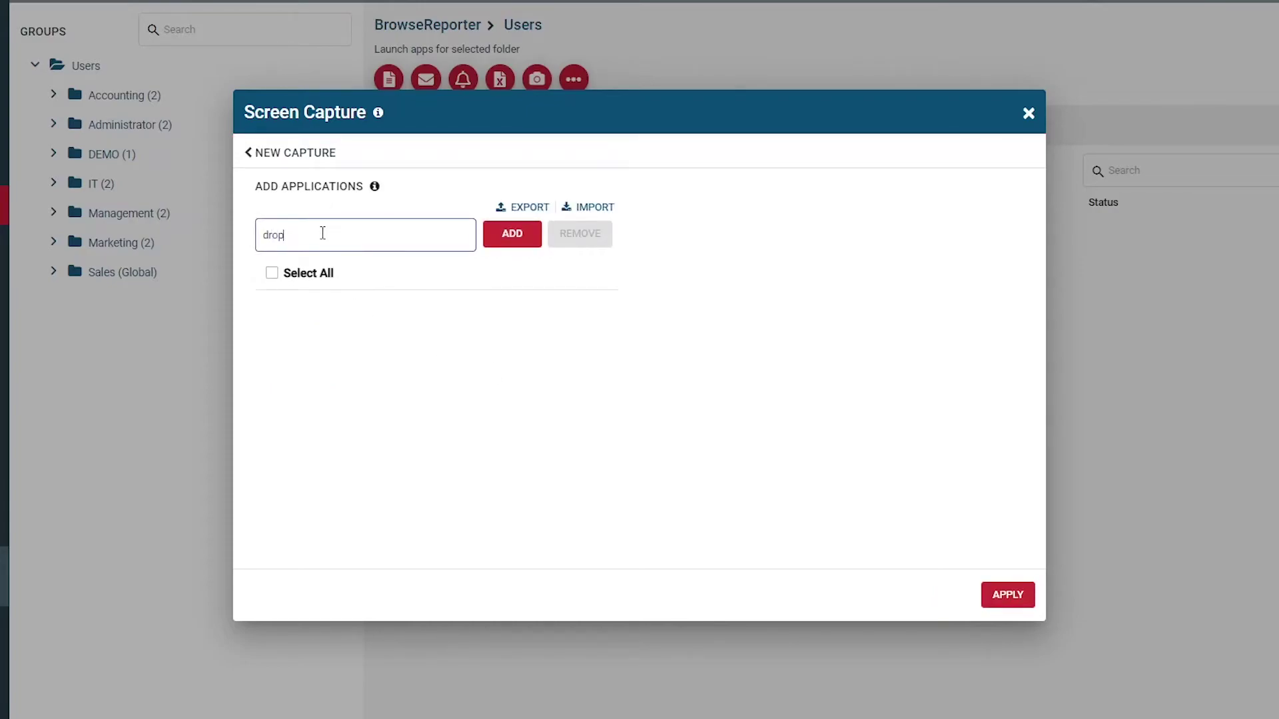
text(box.exe)
key(Return)
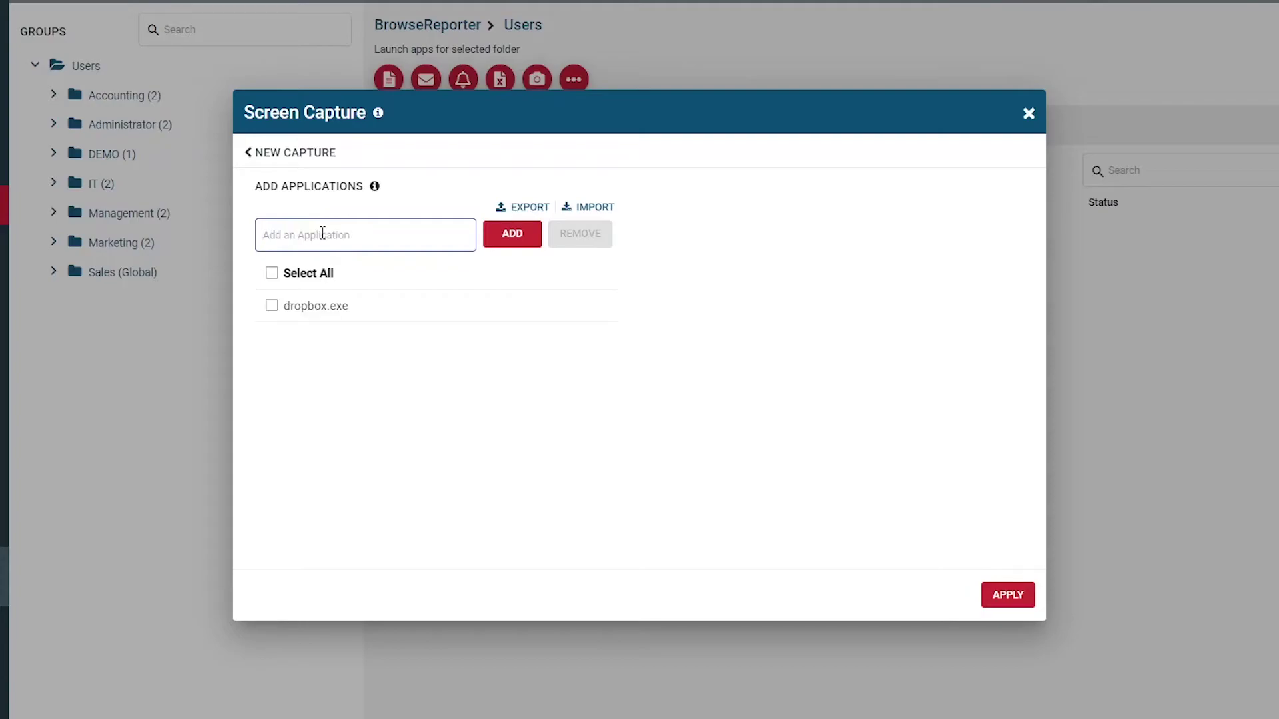
click(1006, 596)
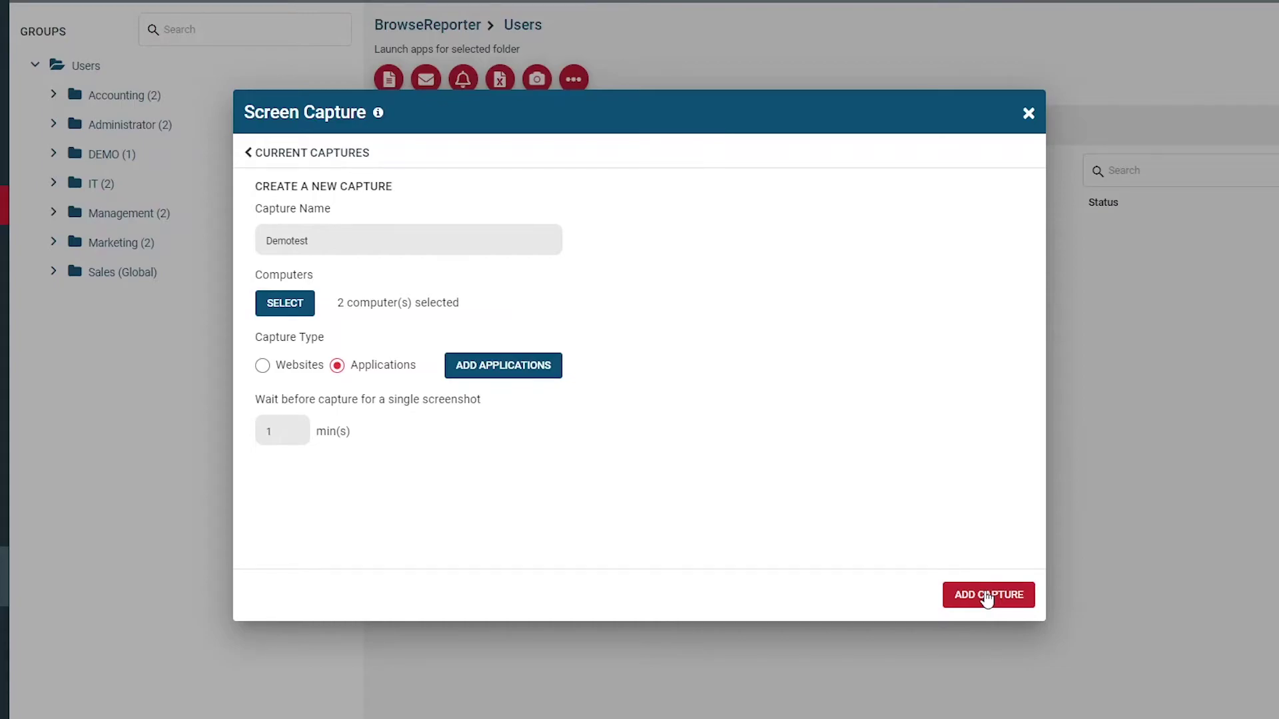
click(503, 365)
text(dropbox.exe)
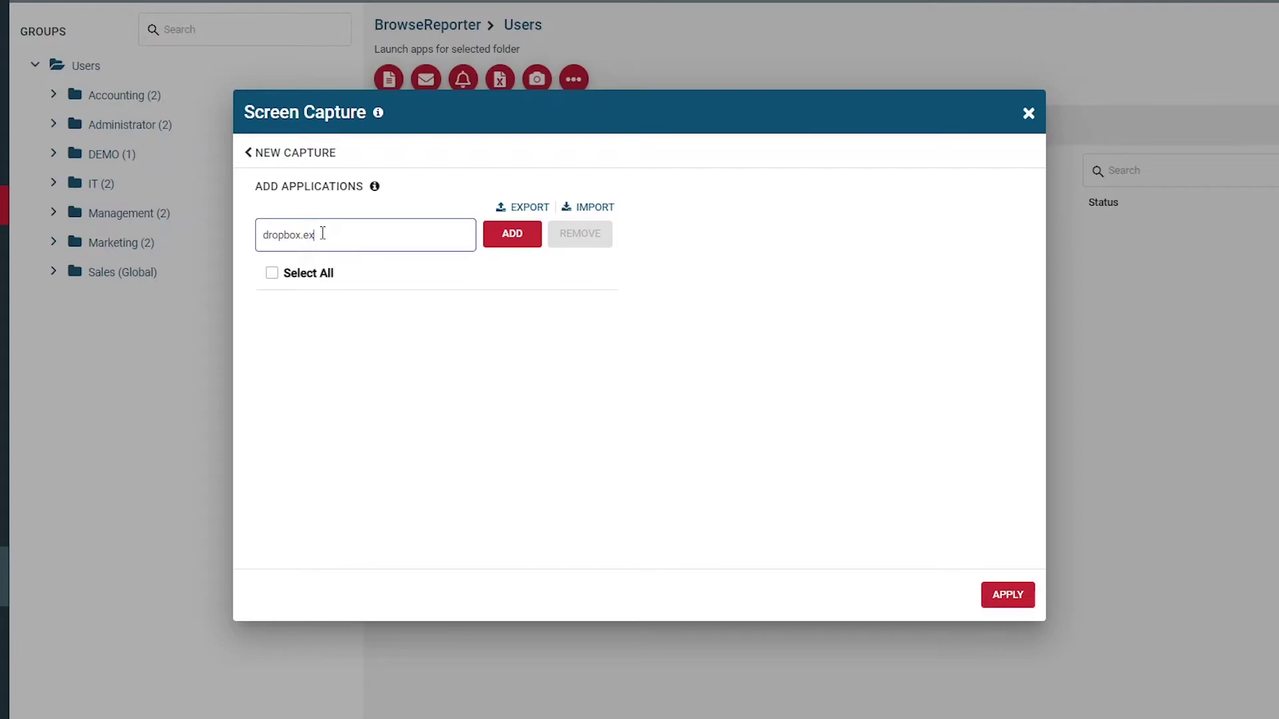
key(Return)
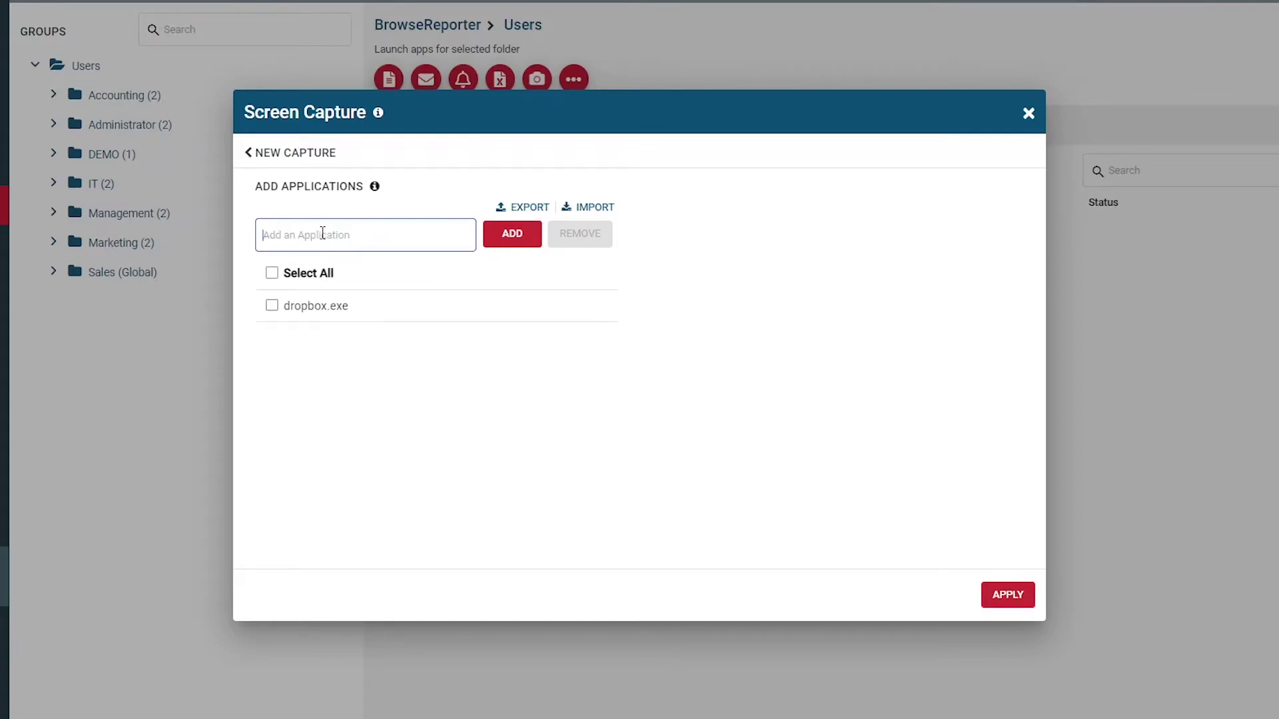
click(1017, 598)
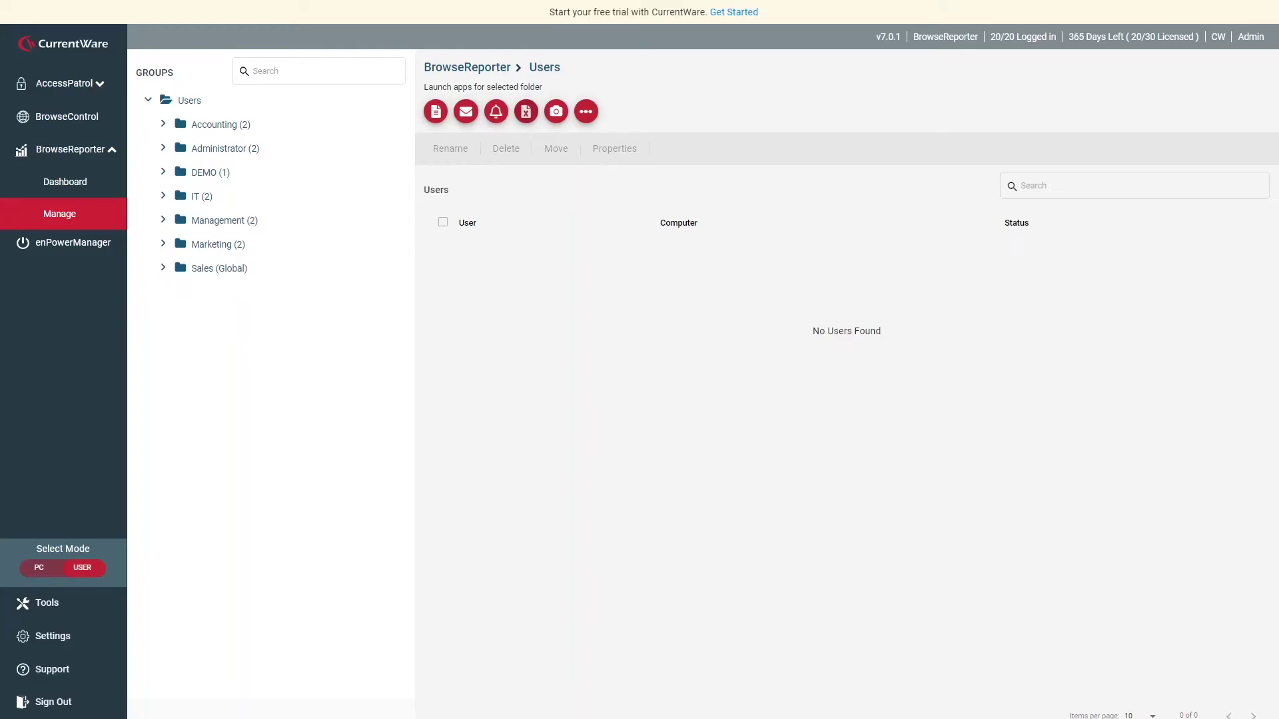
Show the Application process (.exe) column in the Applications Activity Log, then go to PC management.
click(91, 182)
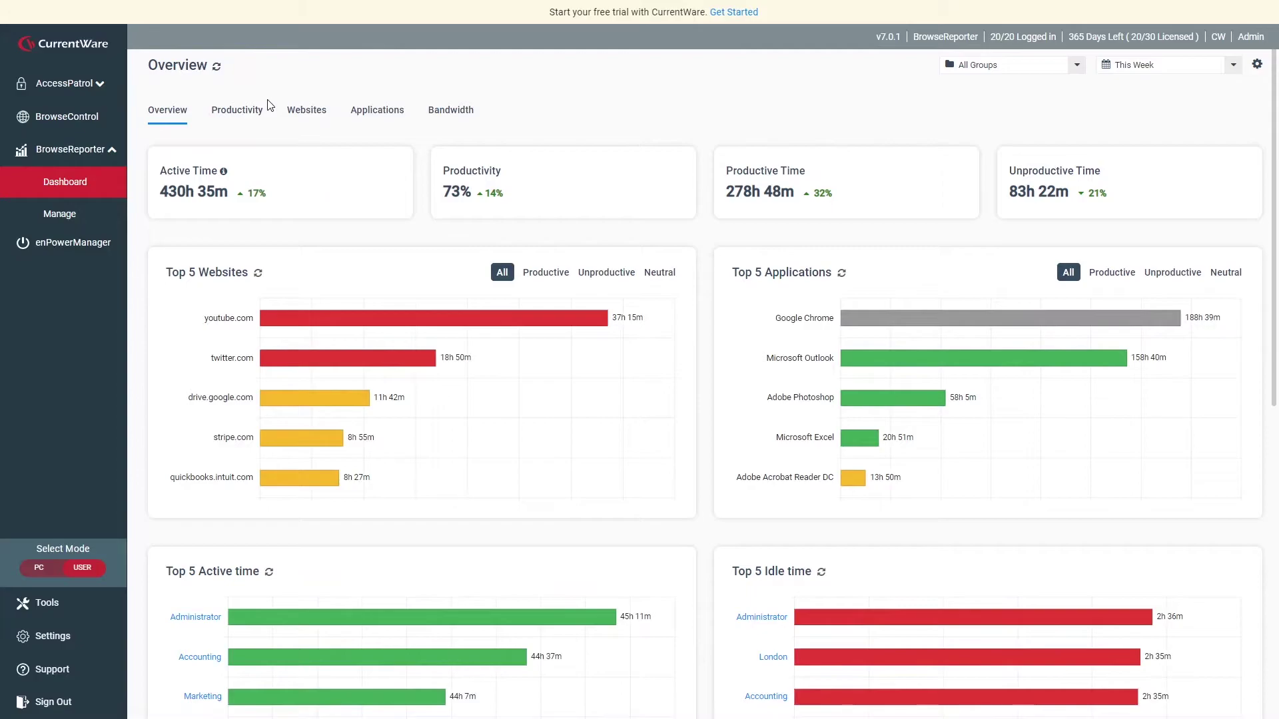
click(371, 112)
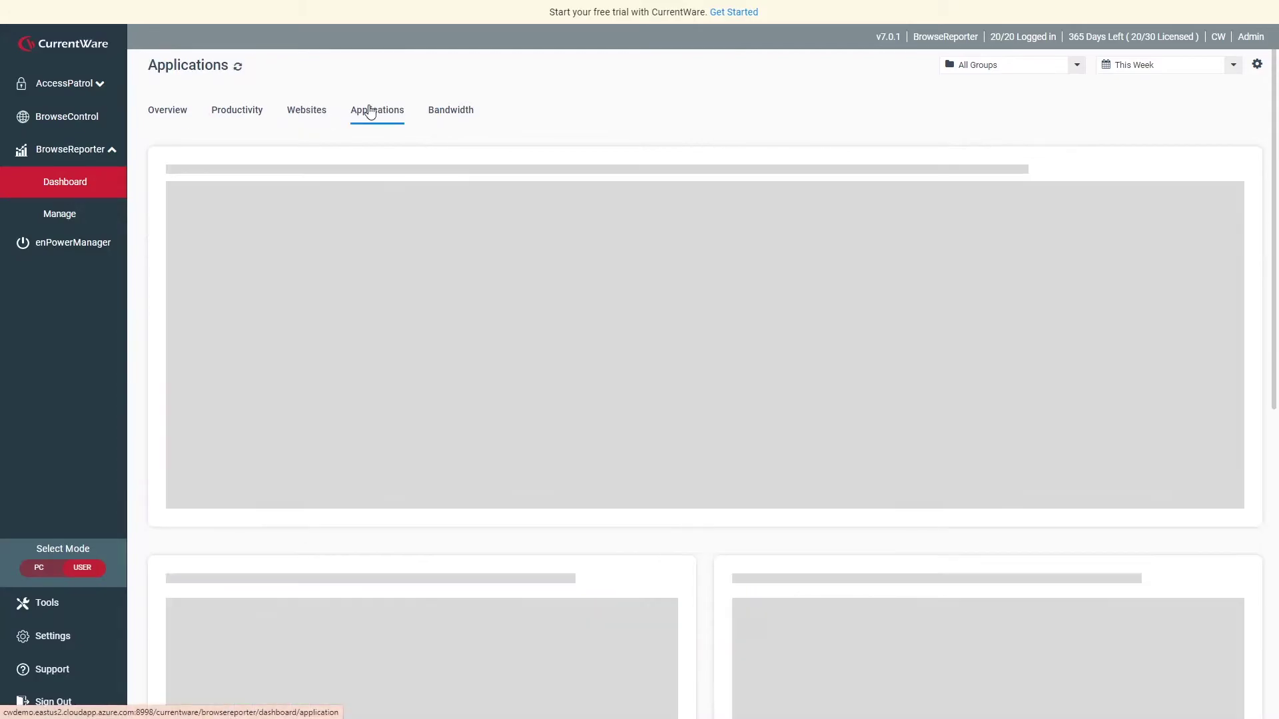
scroll(791, 185, down, 7)
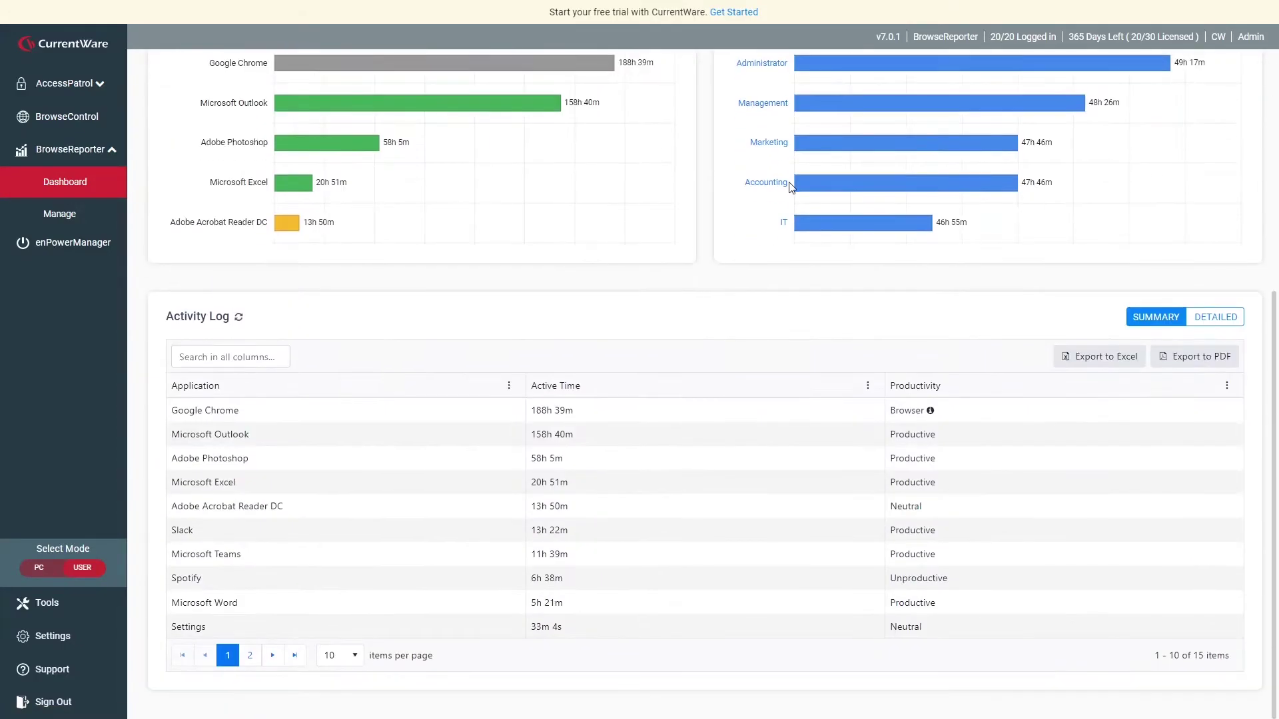
click(1227, 386)
click(1062, 503)
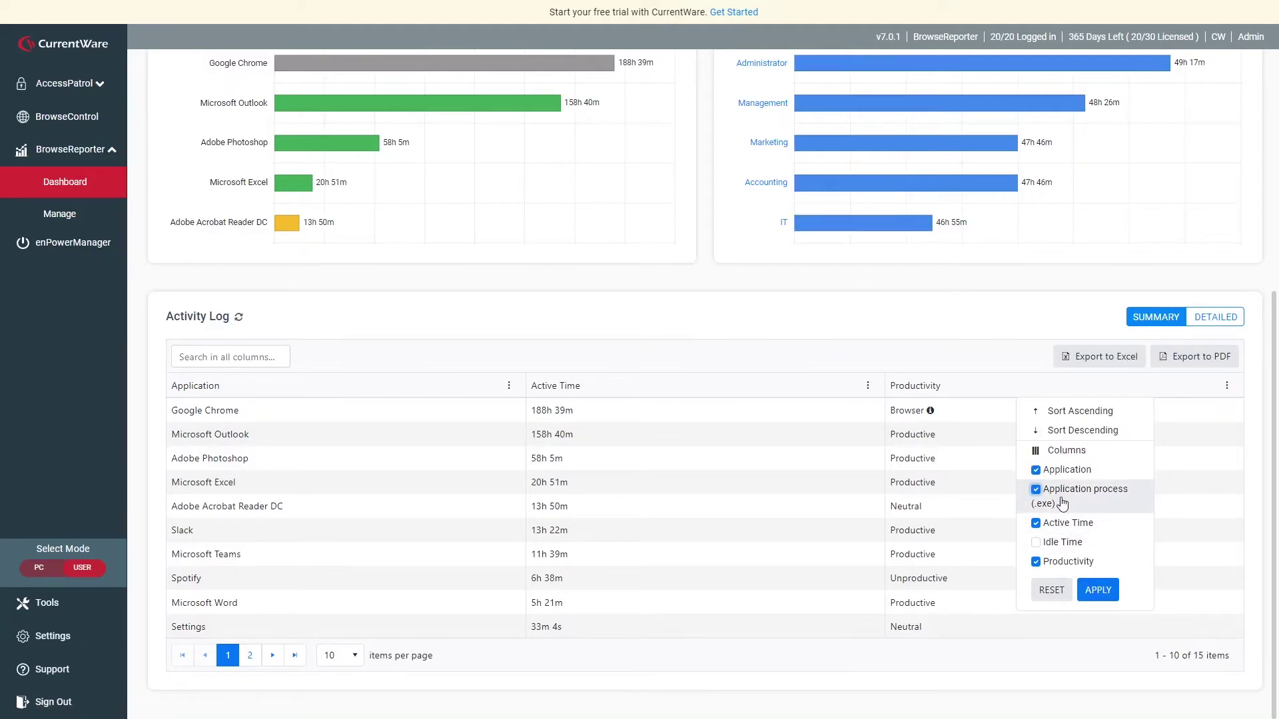
click(1098, 589)
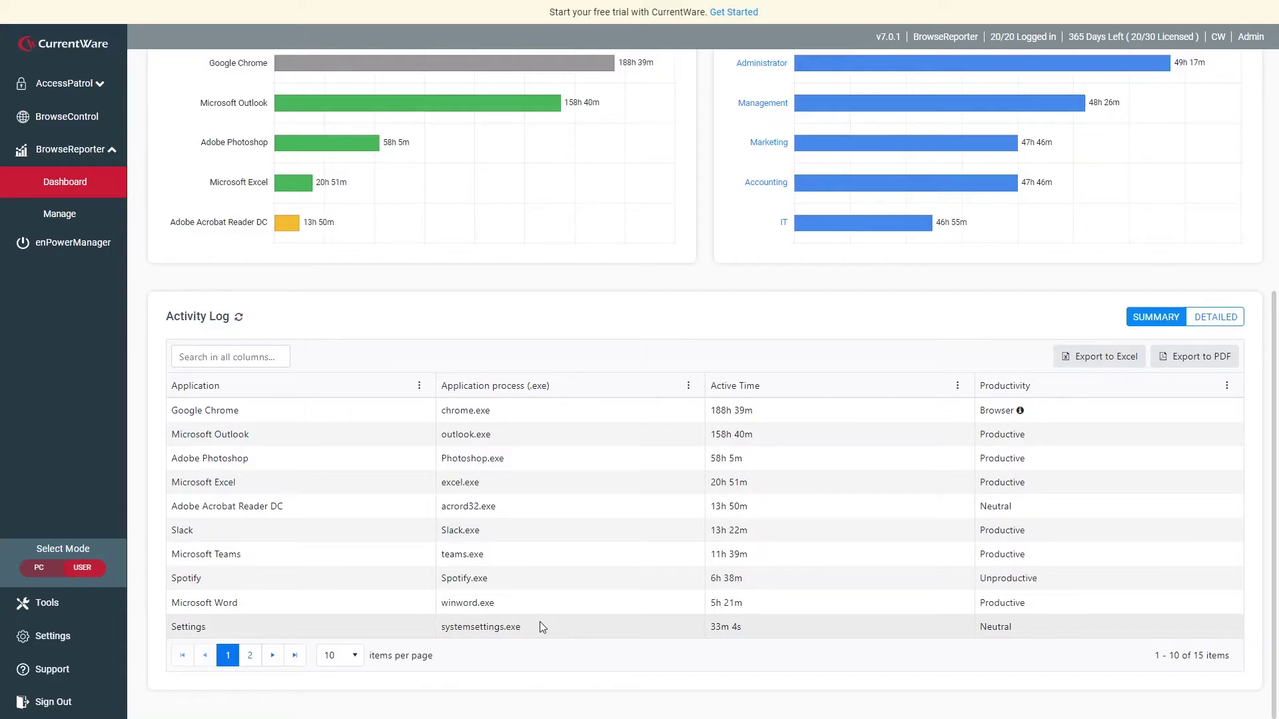
click(82, 568)
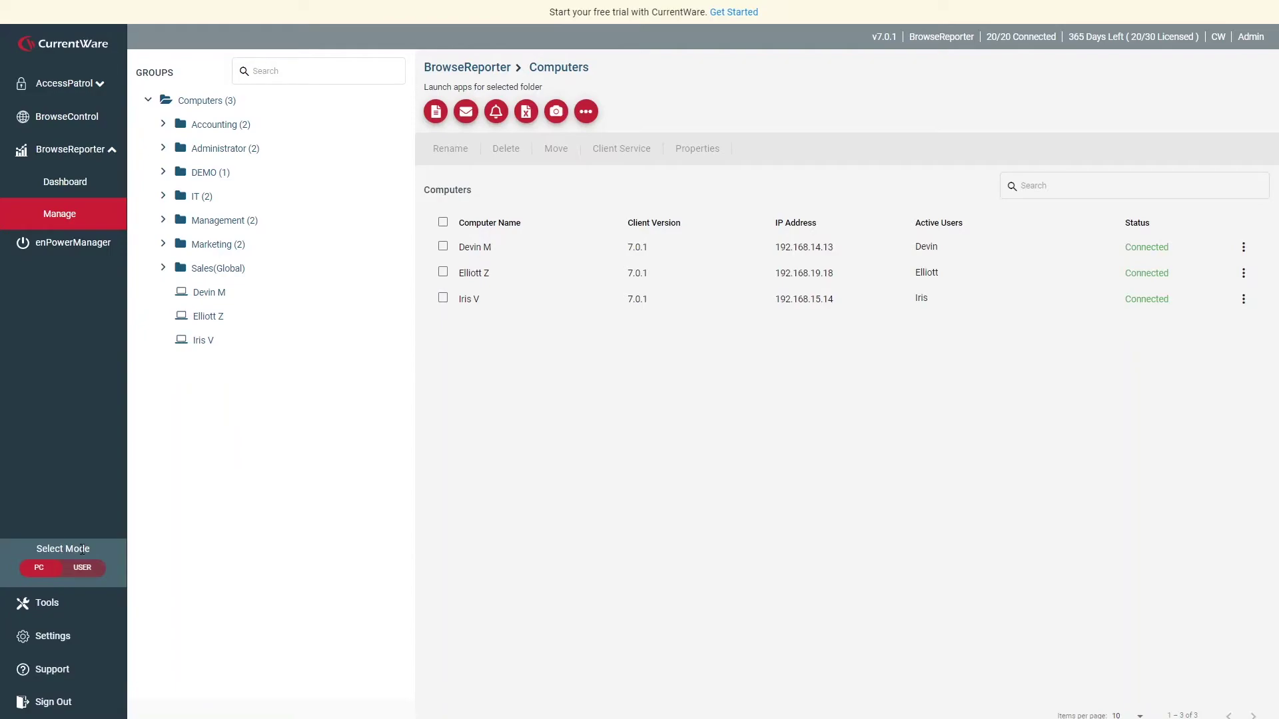
Open the Tracking Scheduler from the computers' extra options menu.
click(586, 111)
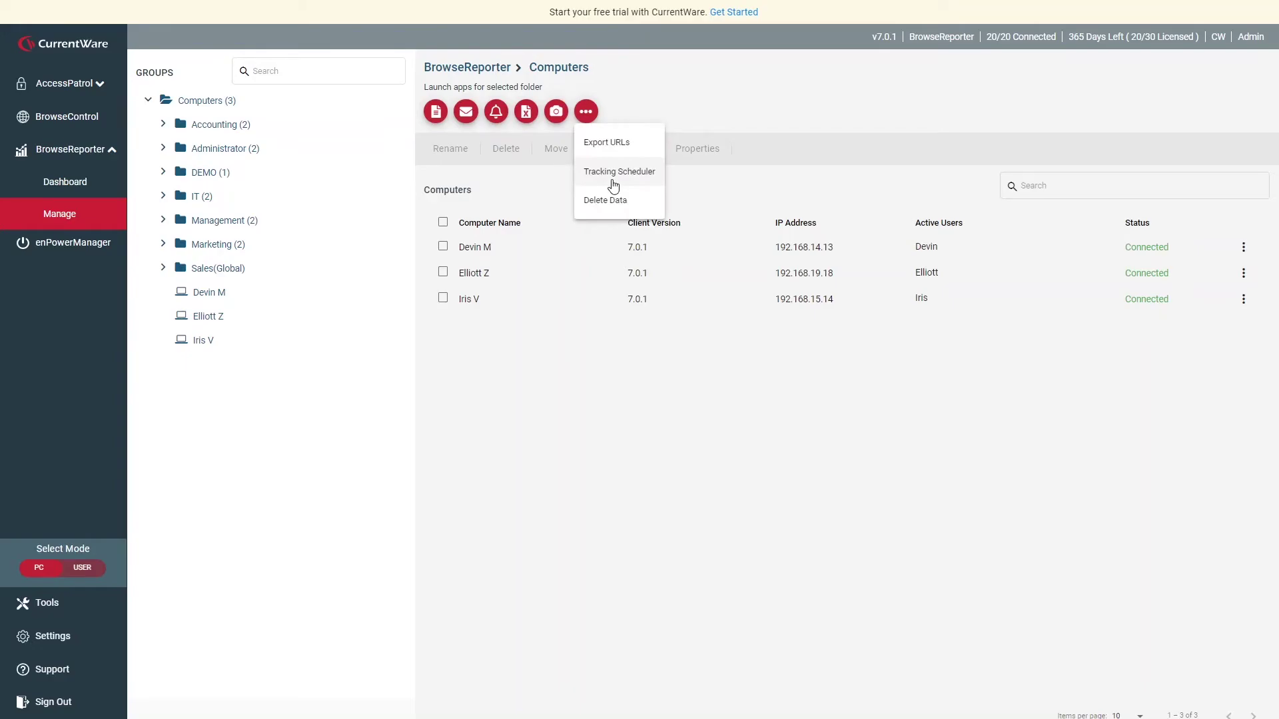
click(614, 174)
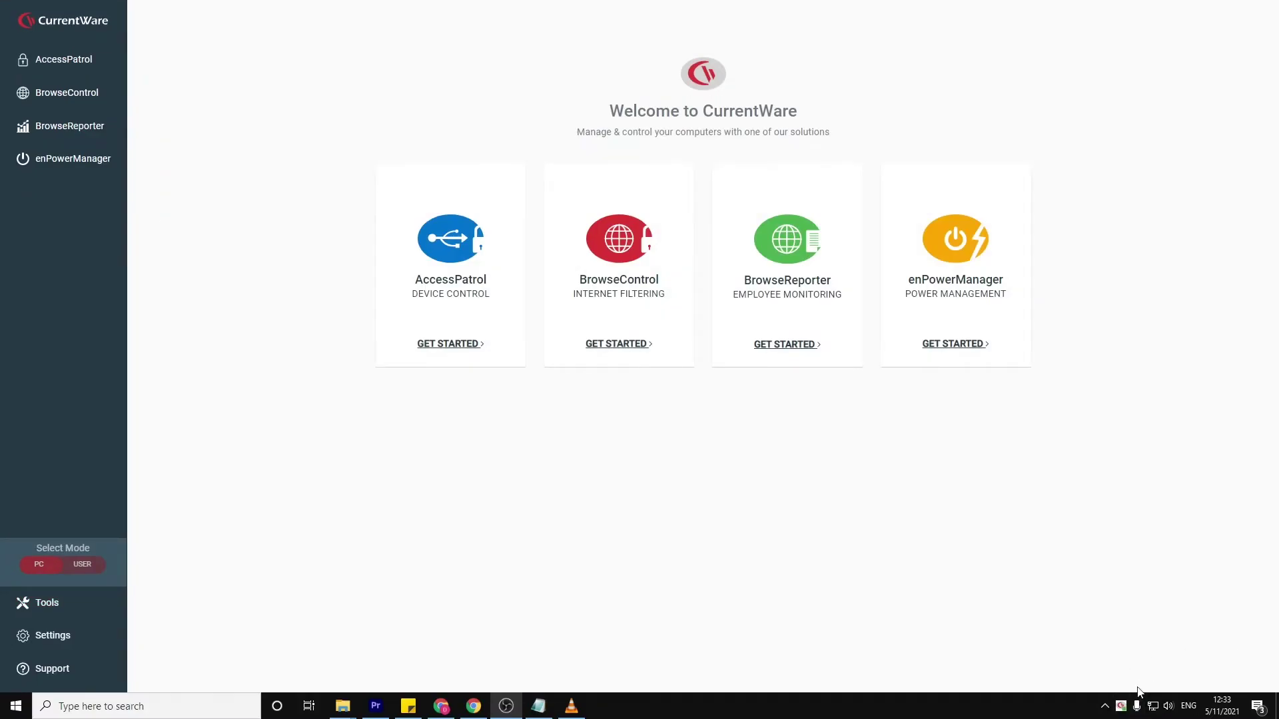
Review own website and application history, then enter the warning 'Your internet and application usage is being monitored'.
click(1121, 706)
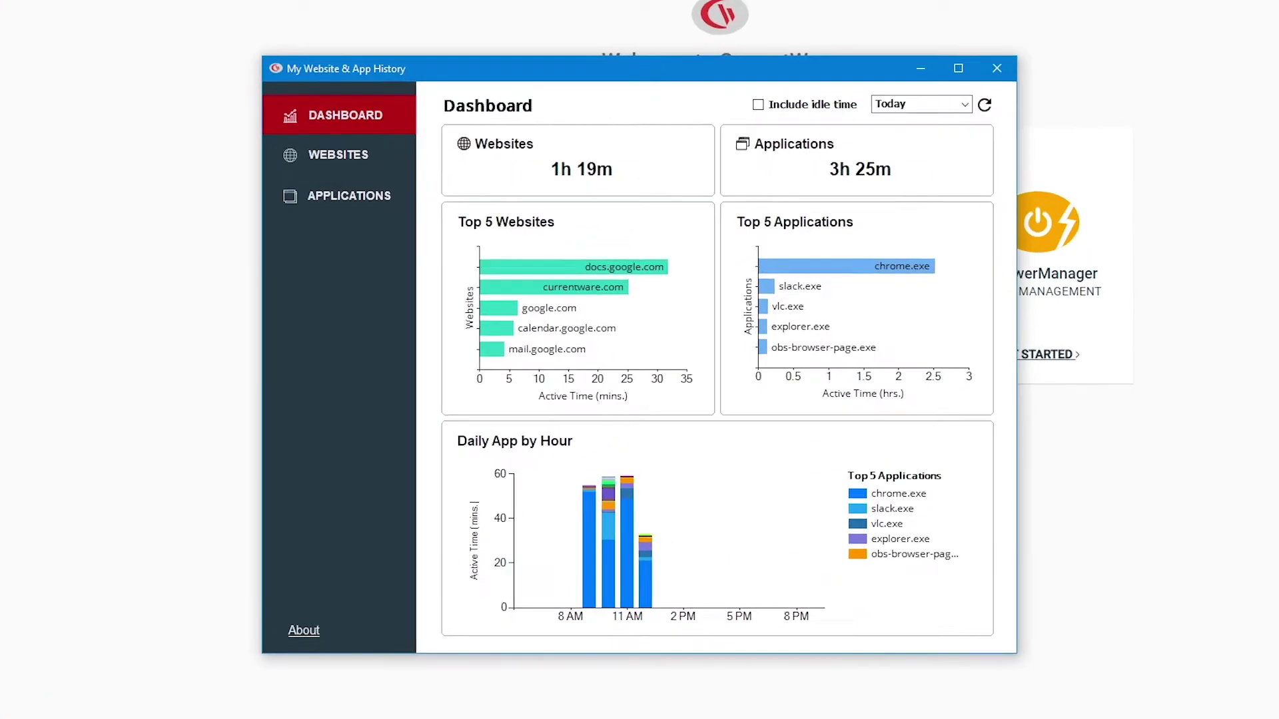
click(360, 162)
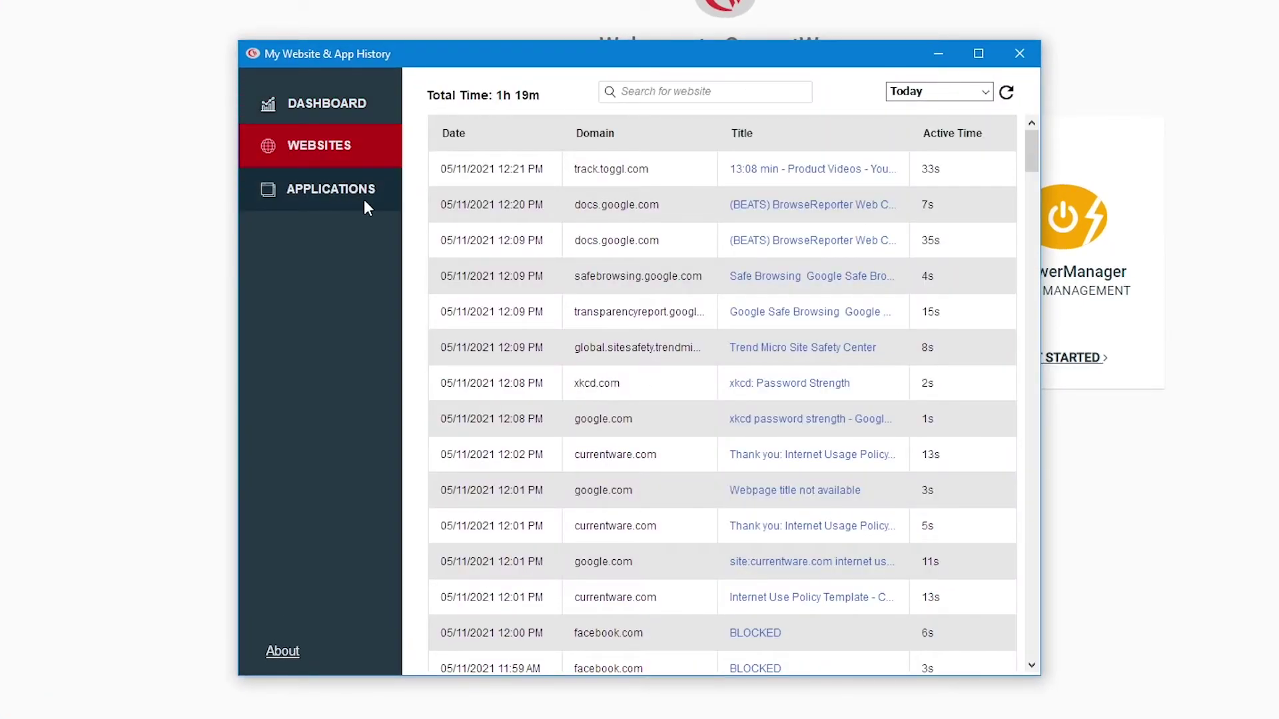
click(366, 208)
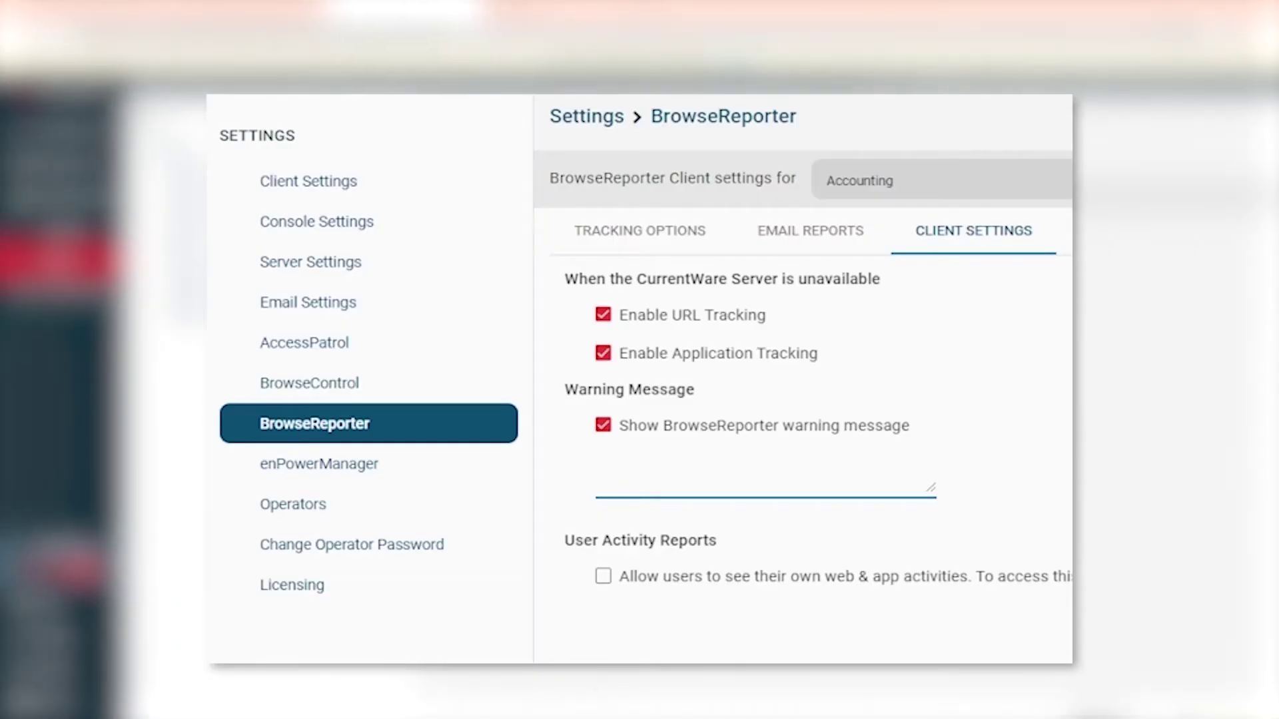
text(Your internet and application usage is being mon)
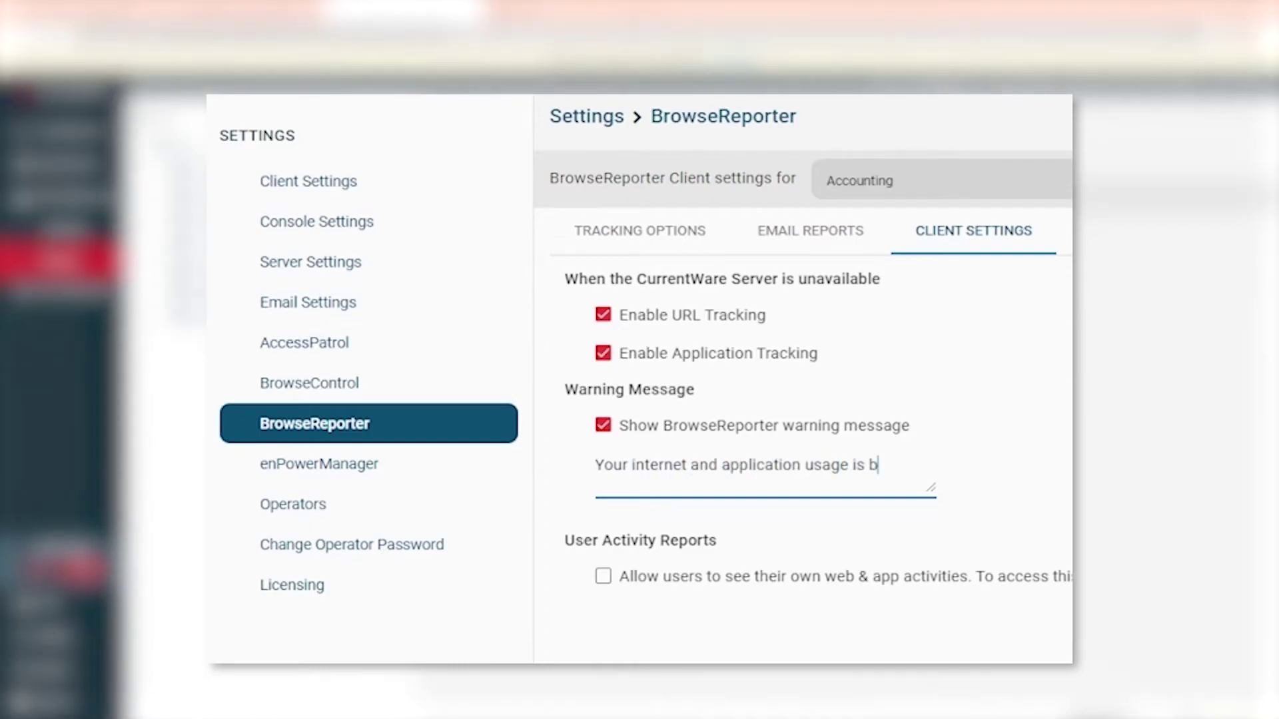
text(itored)
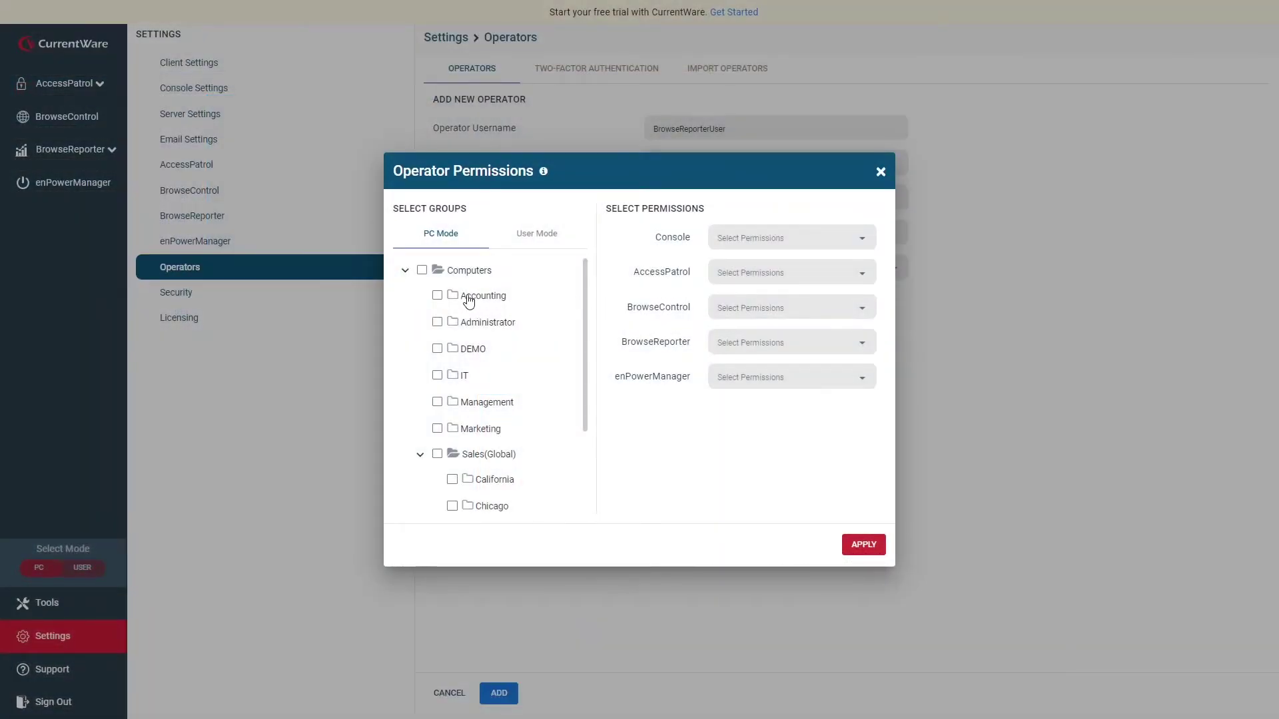
Give the operator the Accounting group with Run Report and BR-Dashboard BrowseReporter permissions.
click(437, 295)
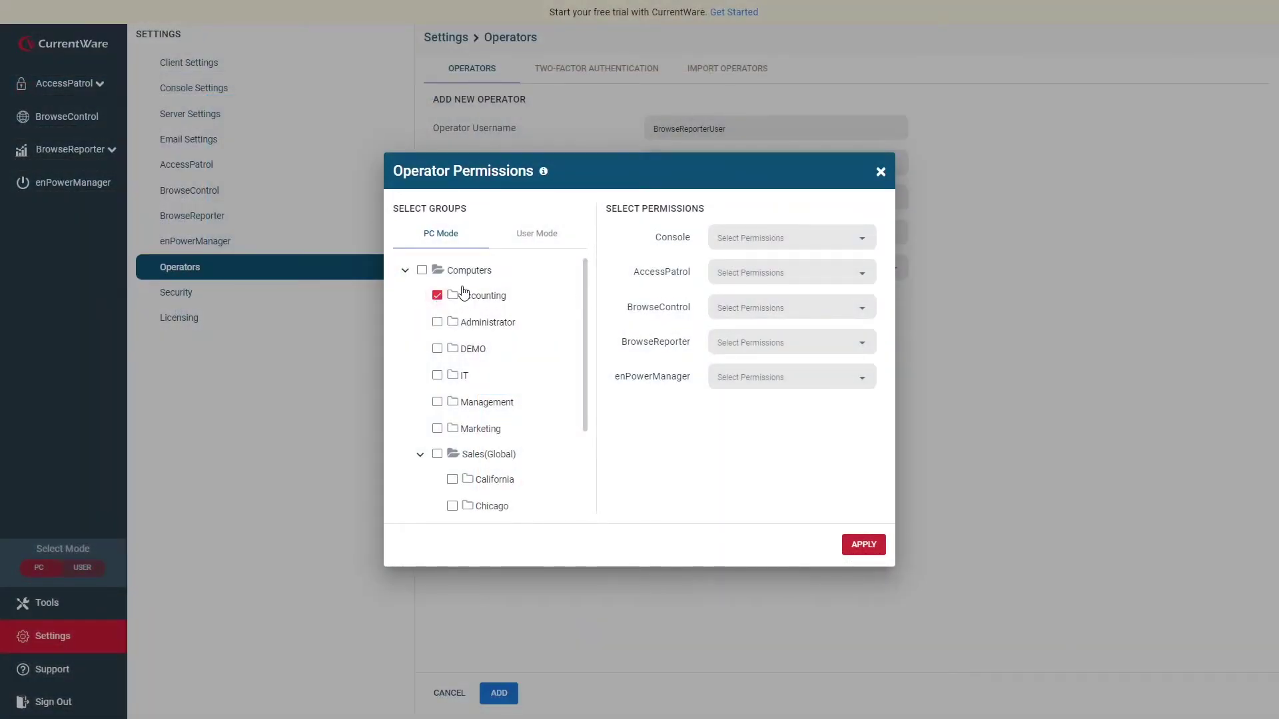
click(773, 244)
scroll(812, 266, down, 1)
scroll(813, 270, down, 1)
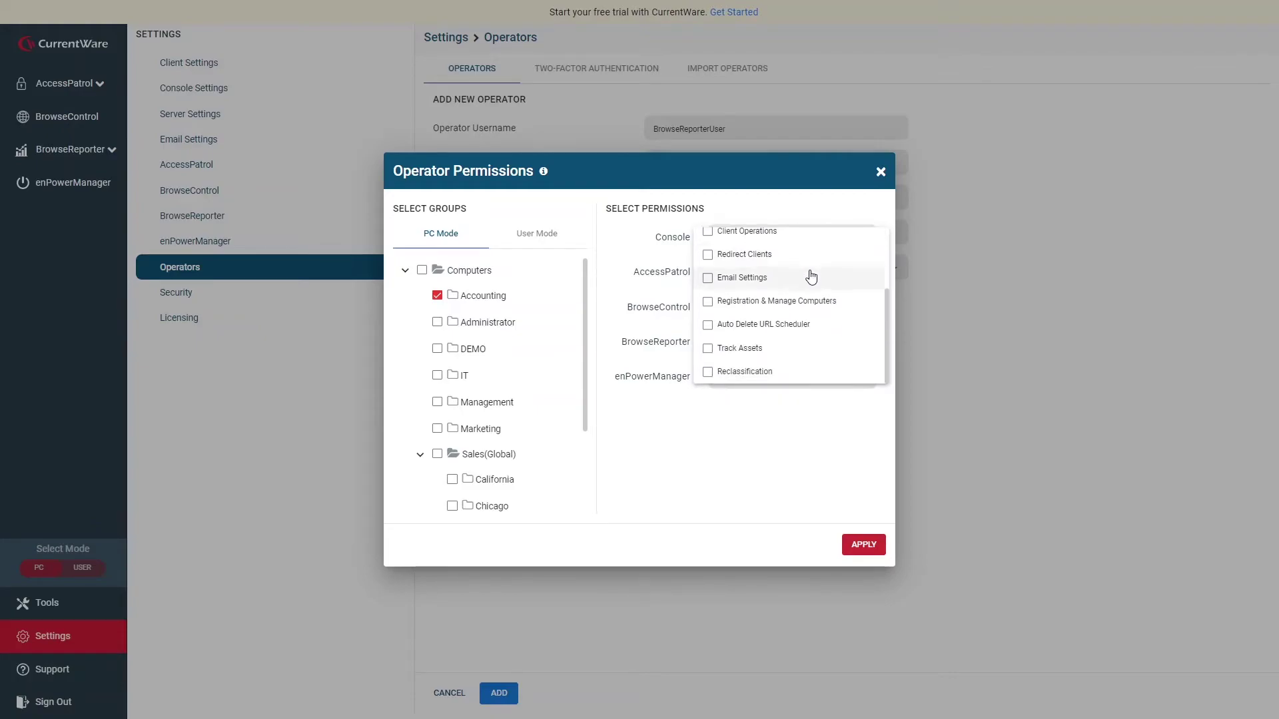
click(707, 243)
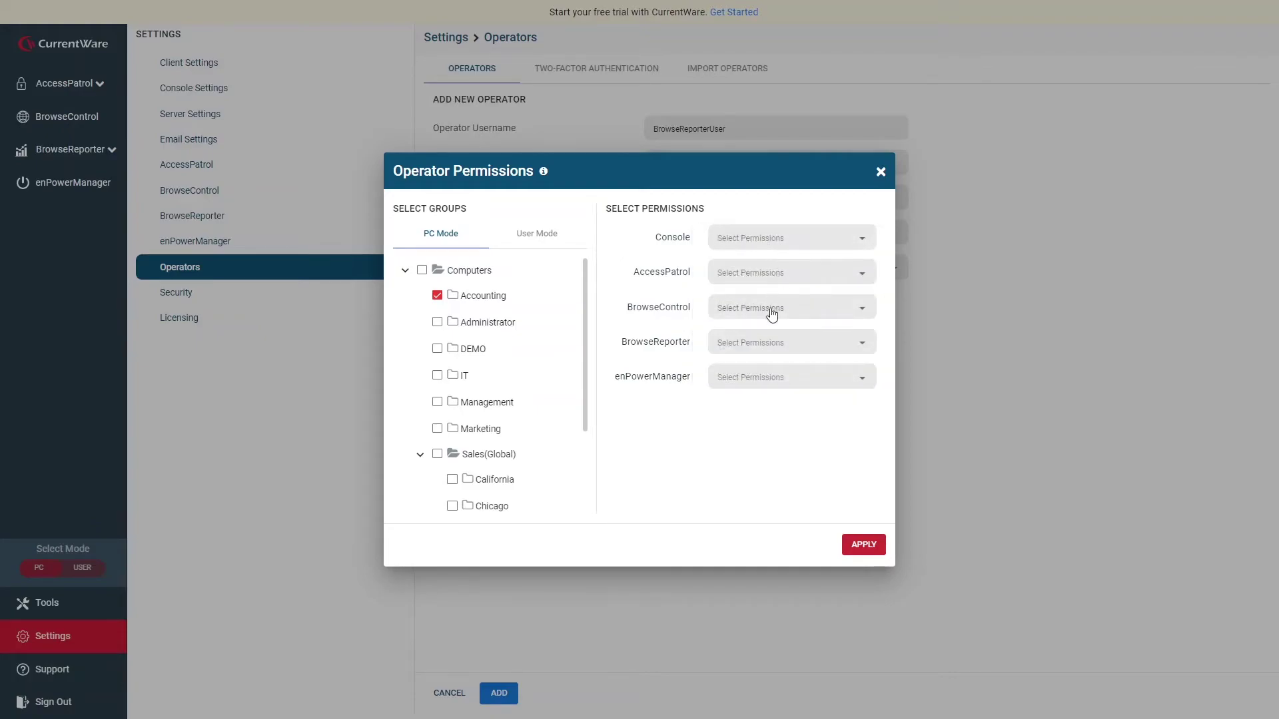
click(761, 342)
click(762, 399)
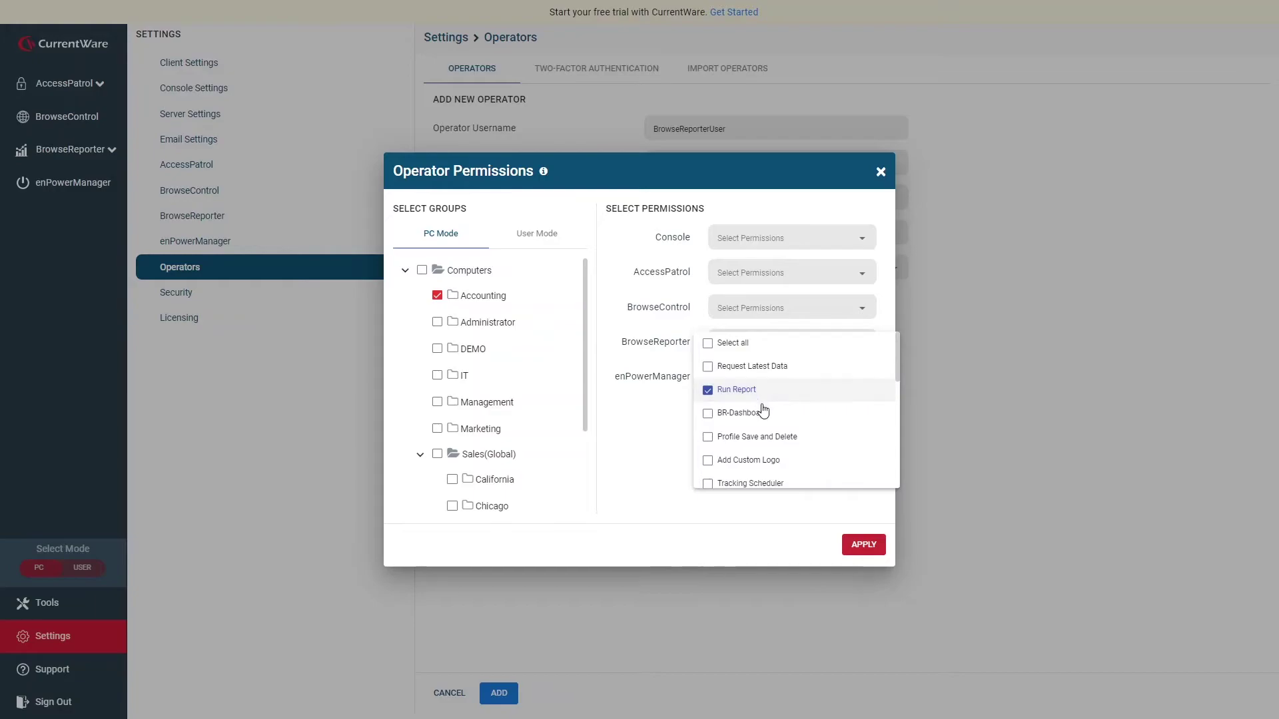
click(763, 415)
scroll(848, 417, down, 1)
scroll(848, 417, down, 4)
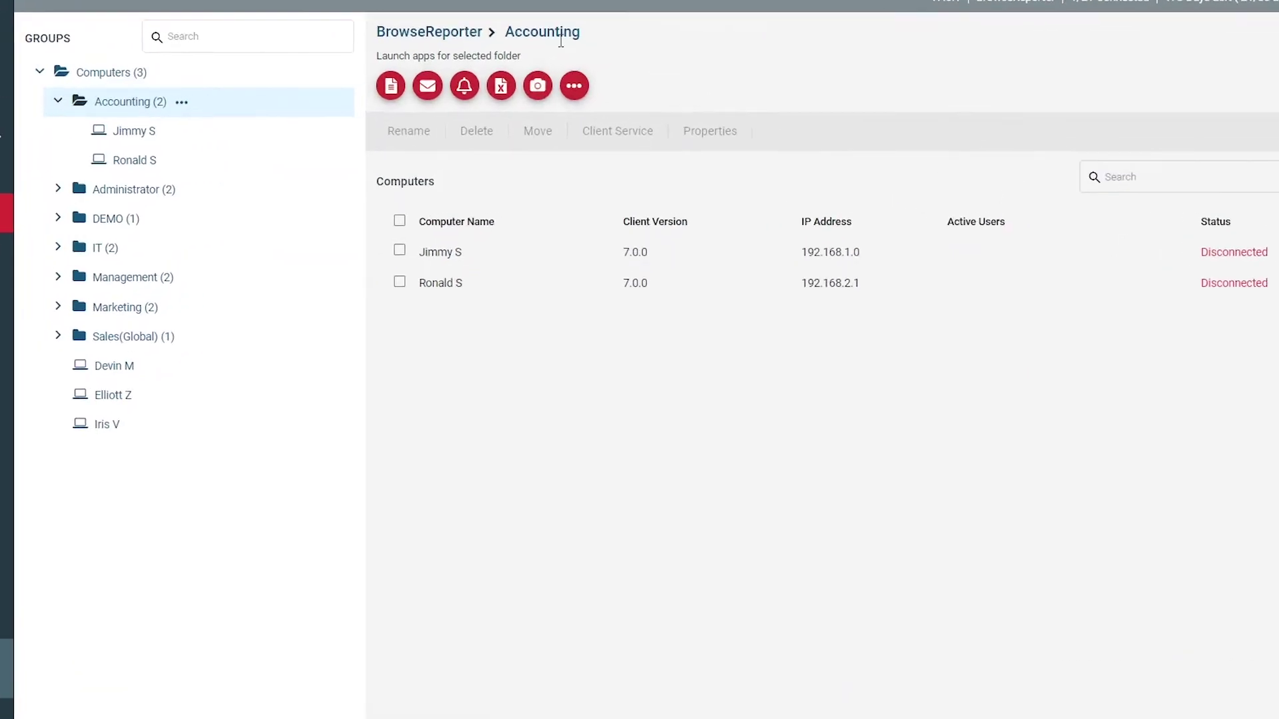
Start a new tracking schedule for Accounting running 9:00 AM to 5:00 PM.
click(566, 85)
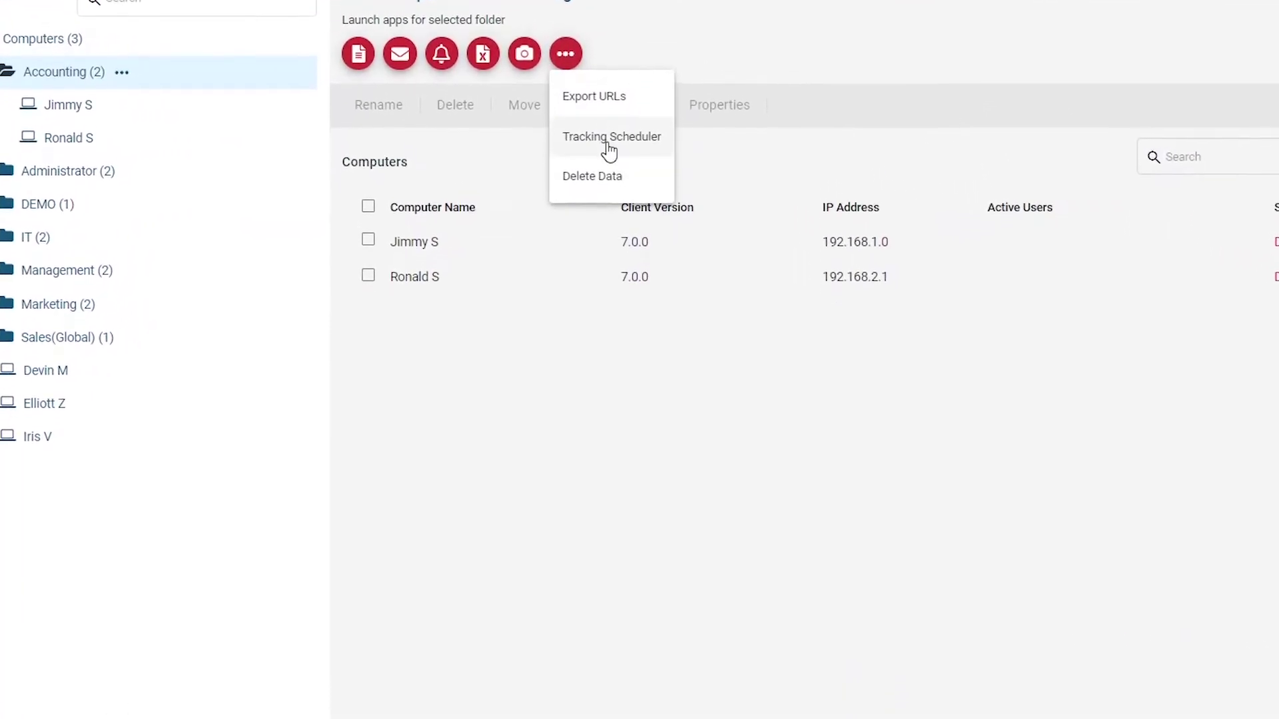
click(610, 174)
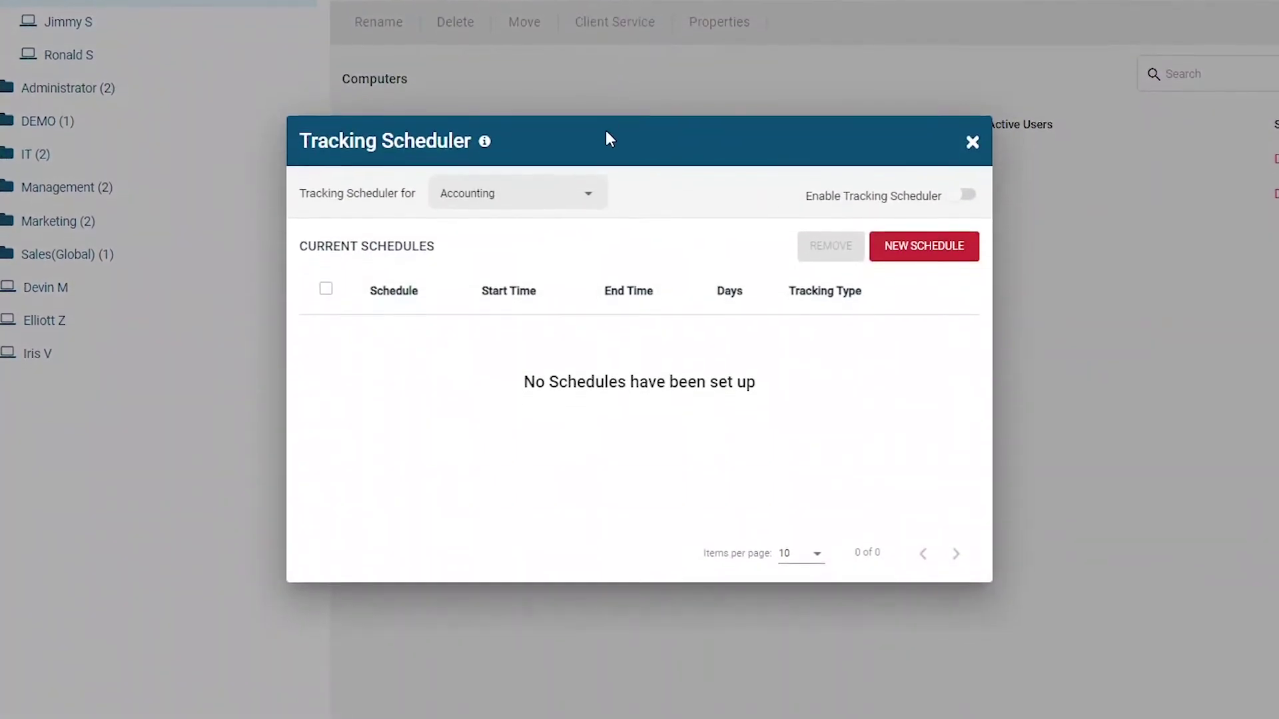
click(889, 257)
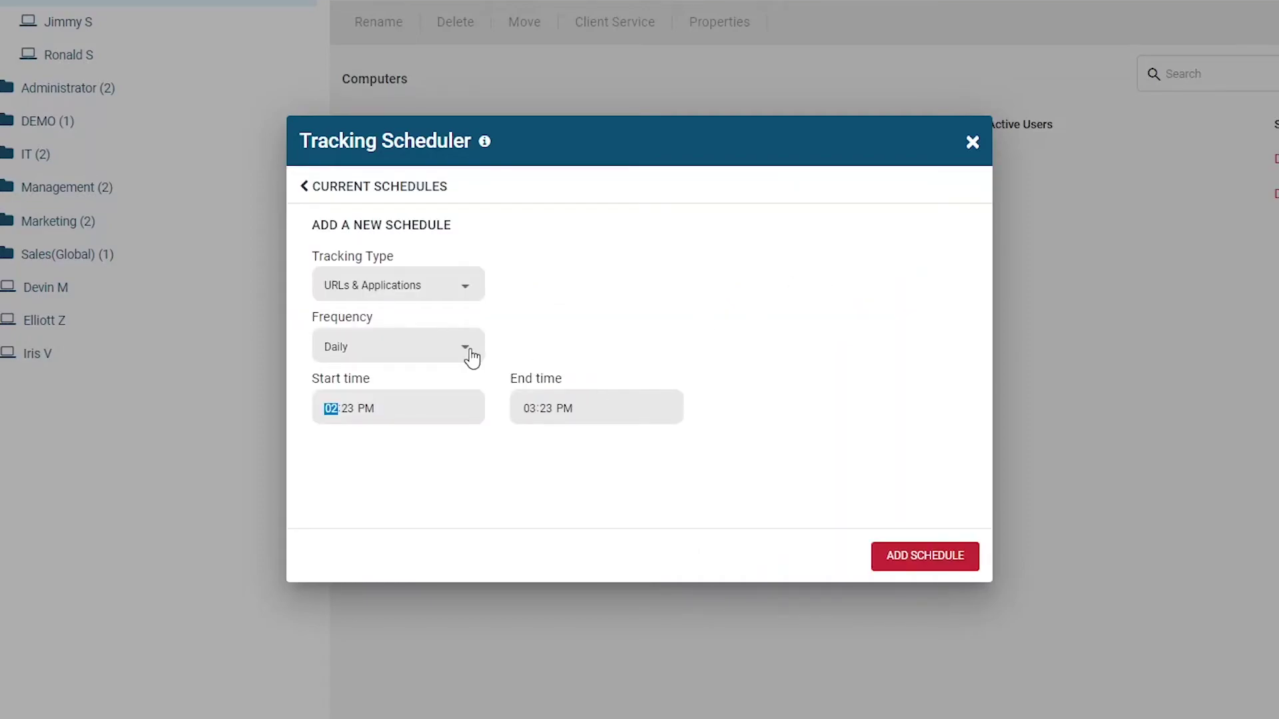
text(900a)
click(532, 420)
text(500)
Make the schedule repeat weekly on Monday through Friday.
click(469, 361)
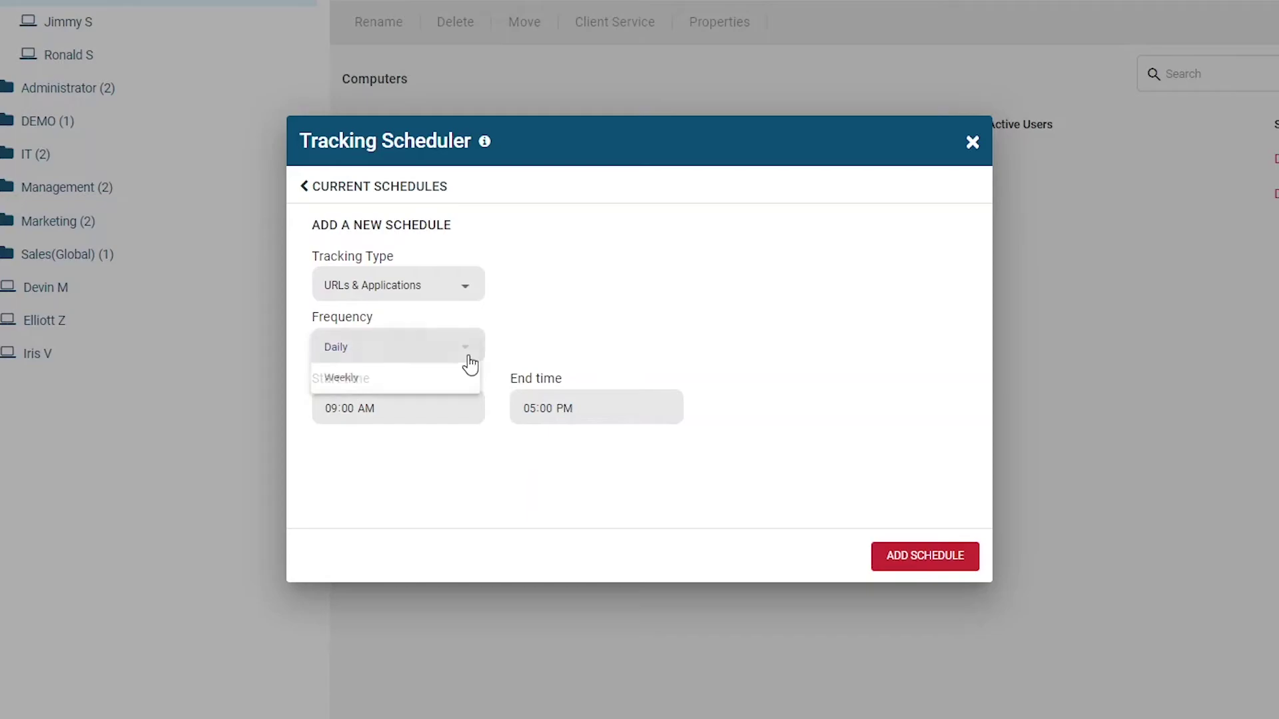
click(417, 384)
click(548, 352)
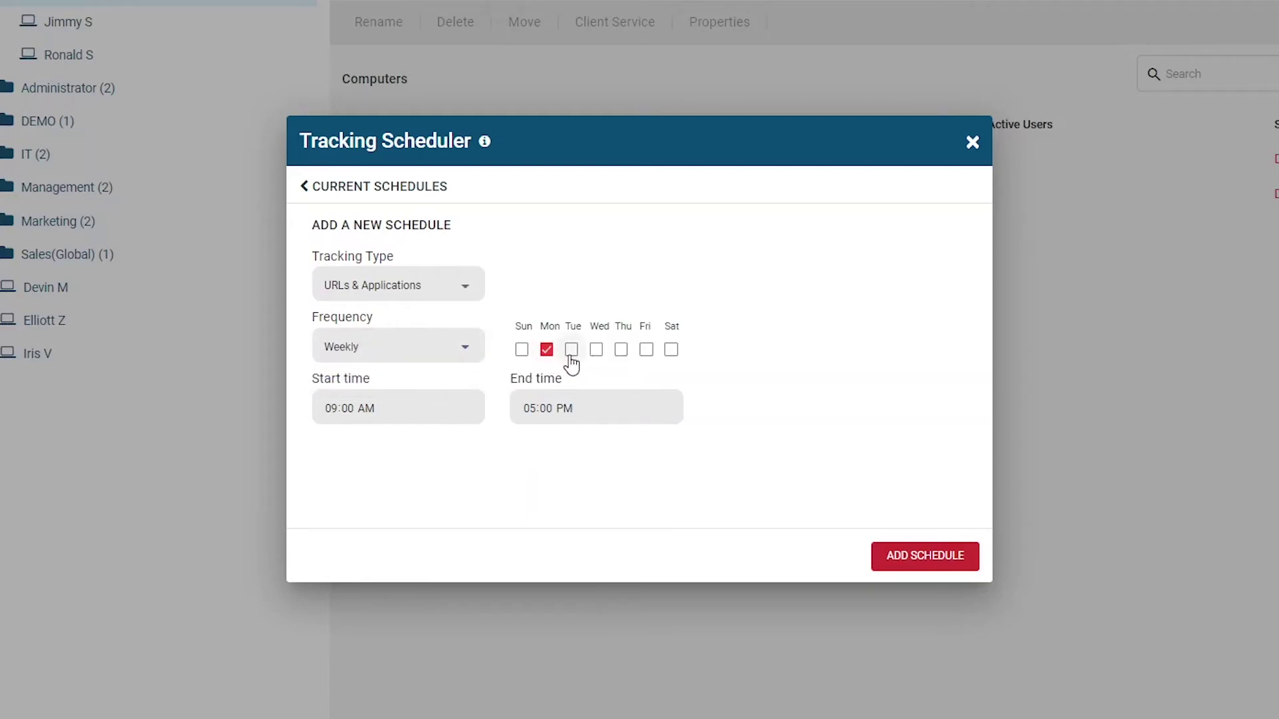
click(572, 351)
click(596, 352)
click(633, 355)
click(645, 354)
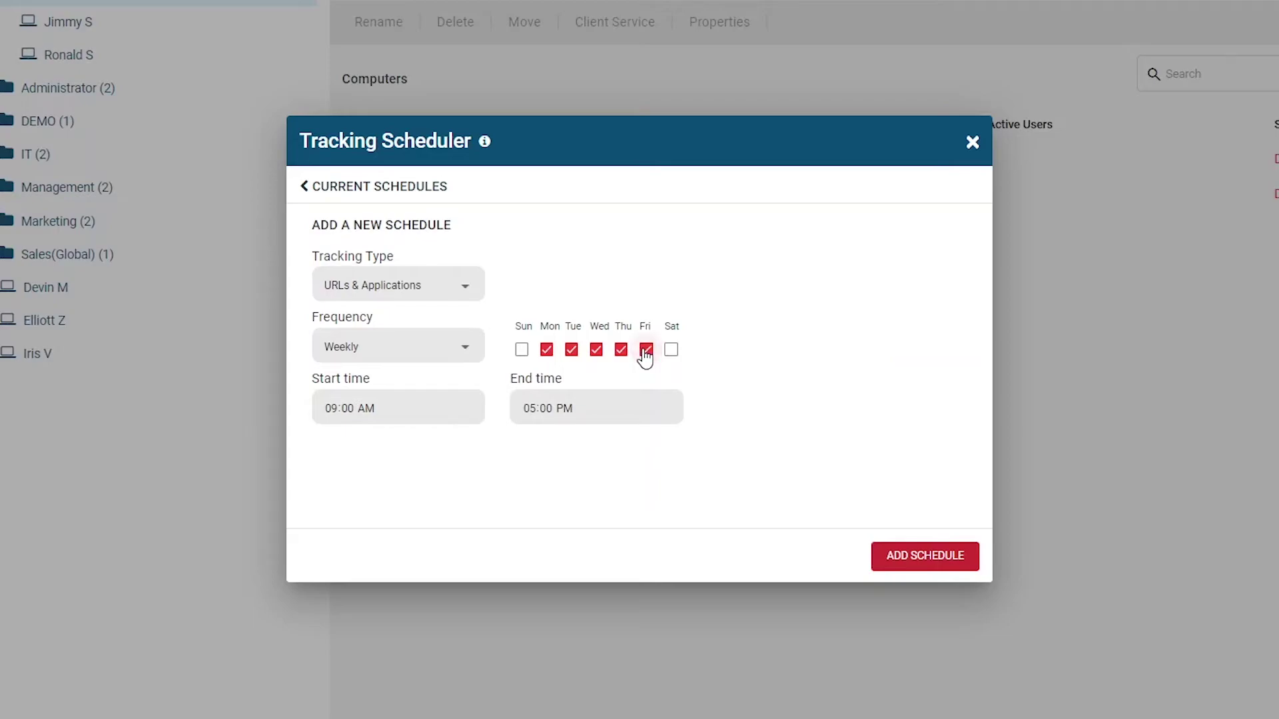
Keep tracking URLs and applications, add the schedule, and enable Accounting's tracking scheduler.
click(477, 290)
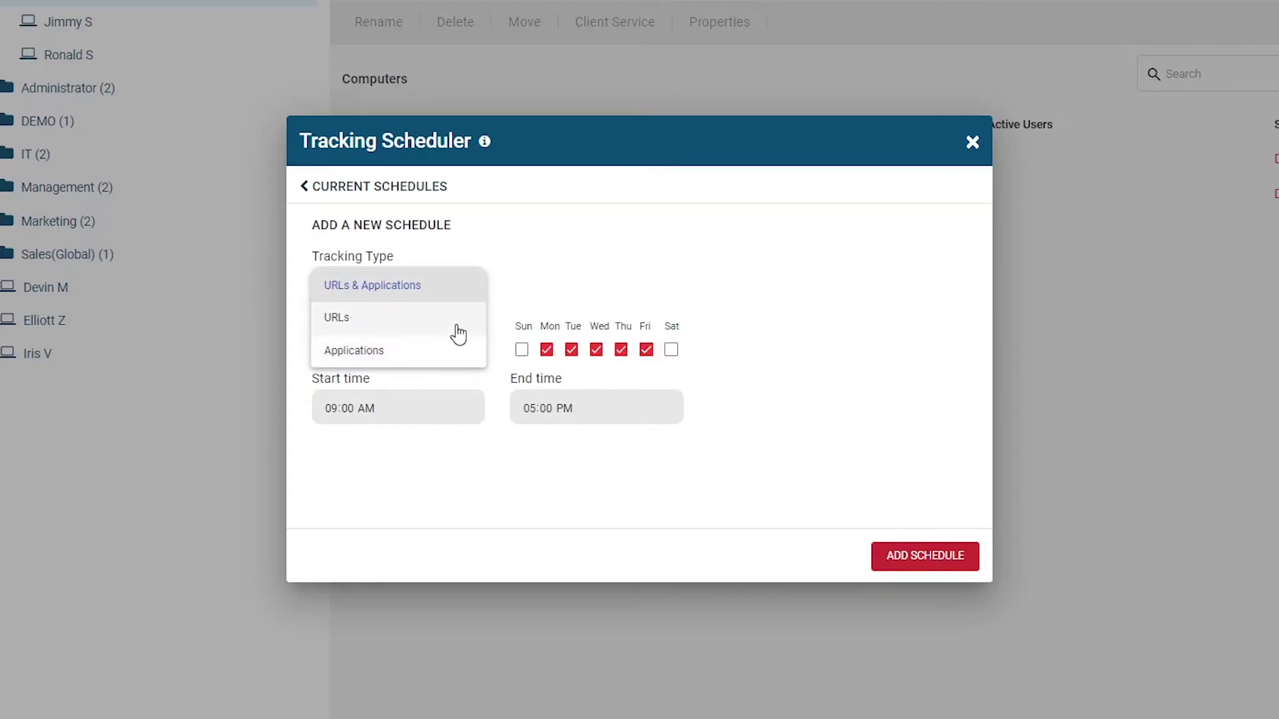
click(465, 287)
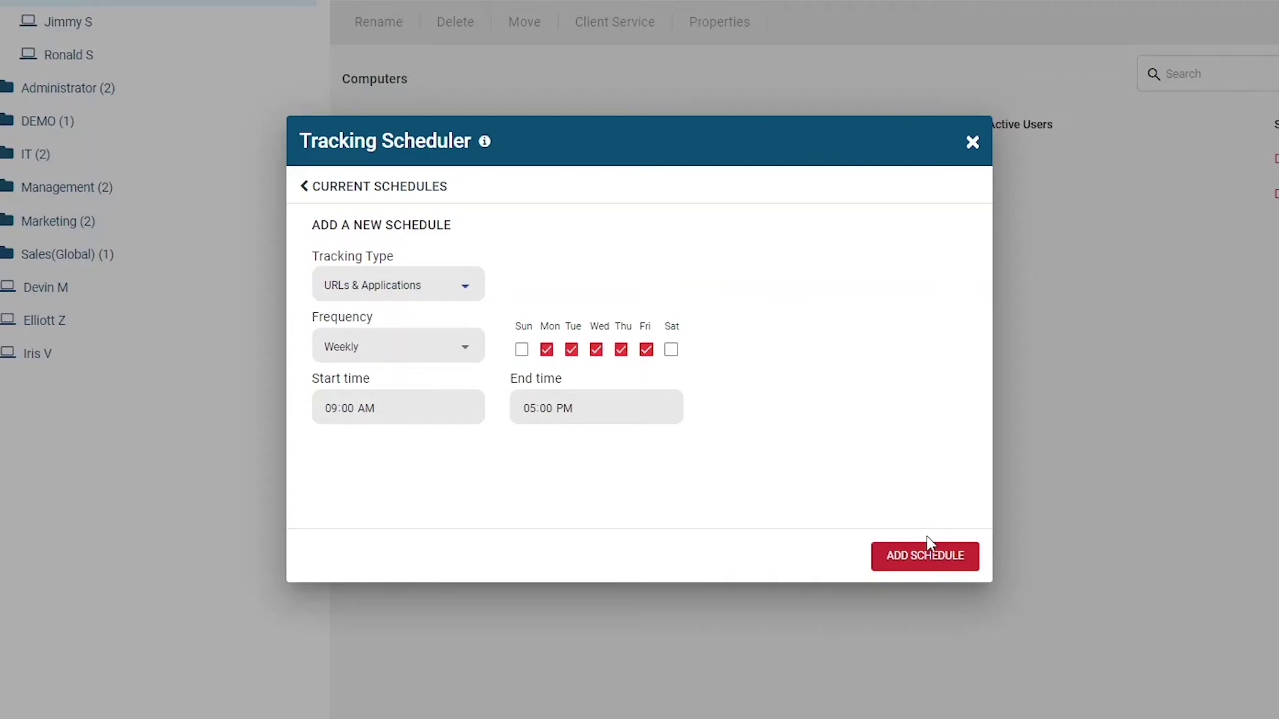
click(939, 571)
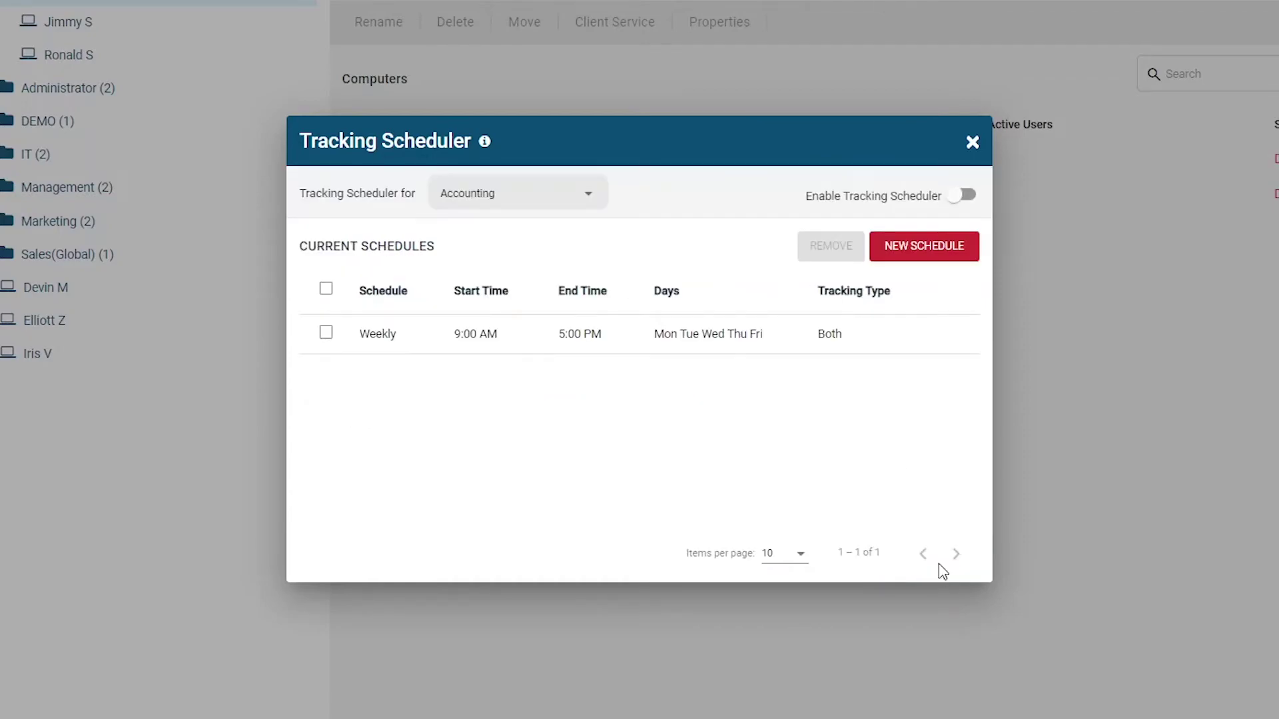
click(963, 194)
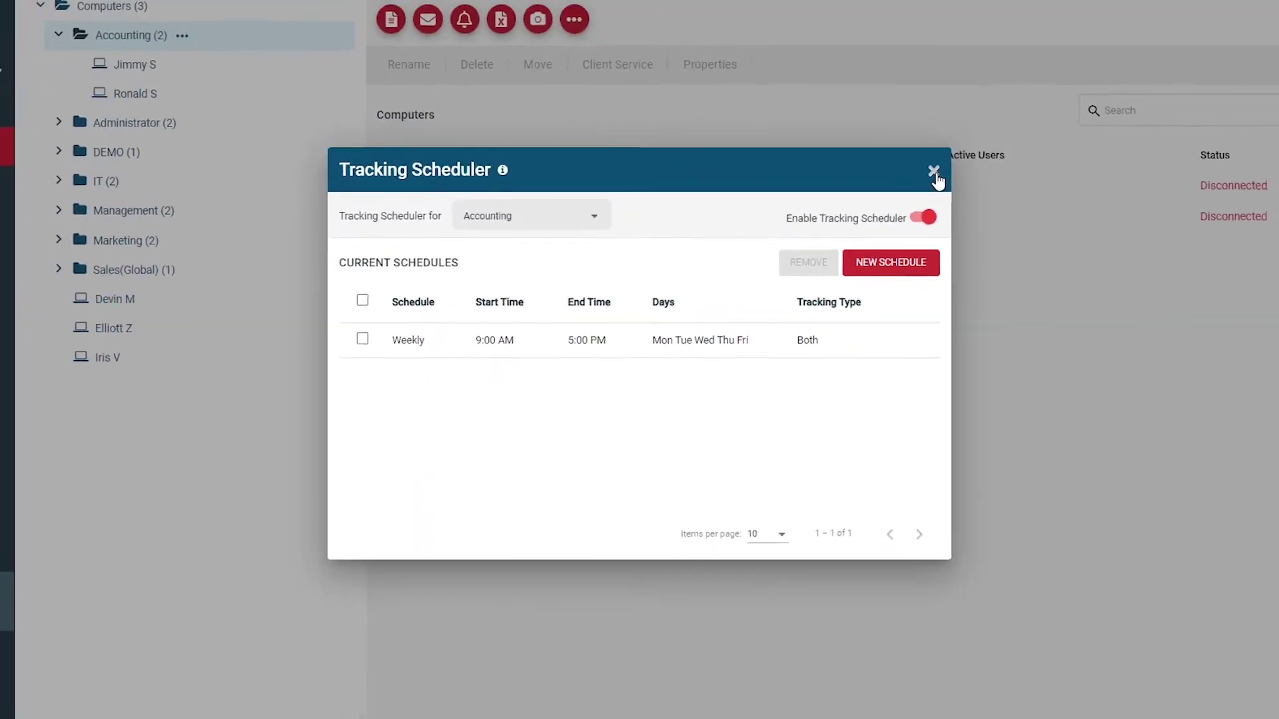
click(934, 173)
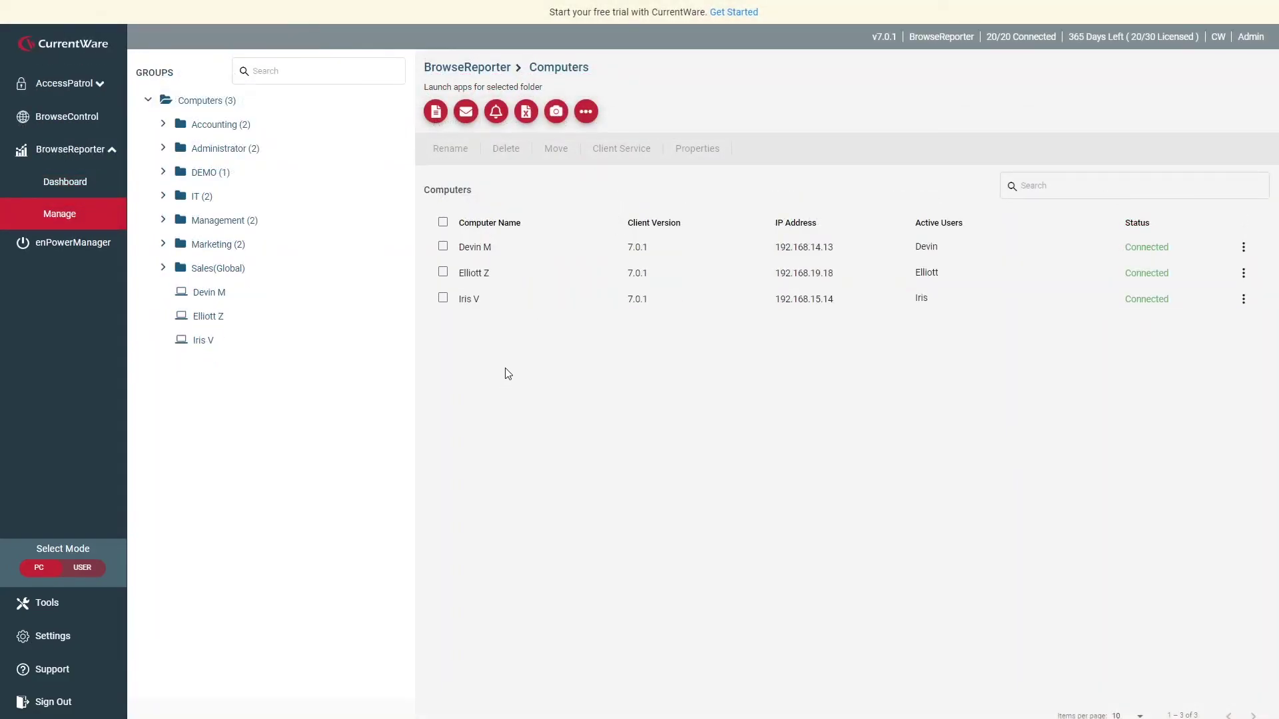
Show the BrowseReporter Tracking Options for URL, category, bandwidth, application and idle-time tracking.
click(69, 644)
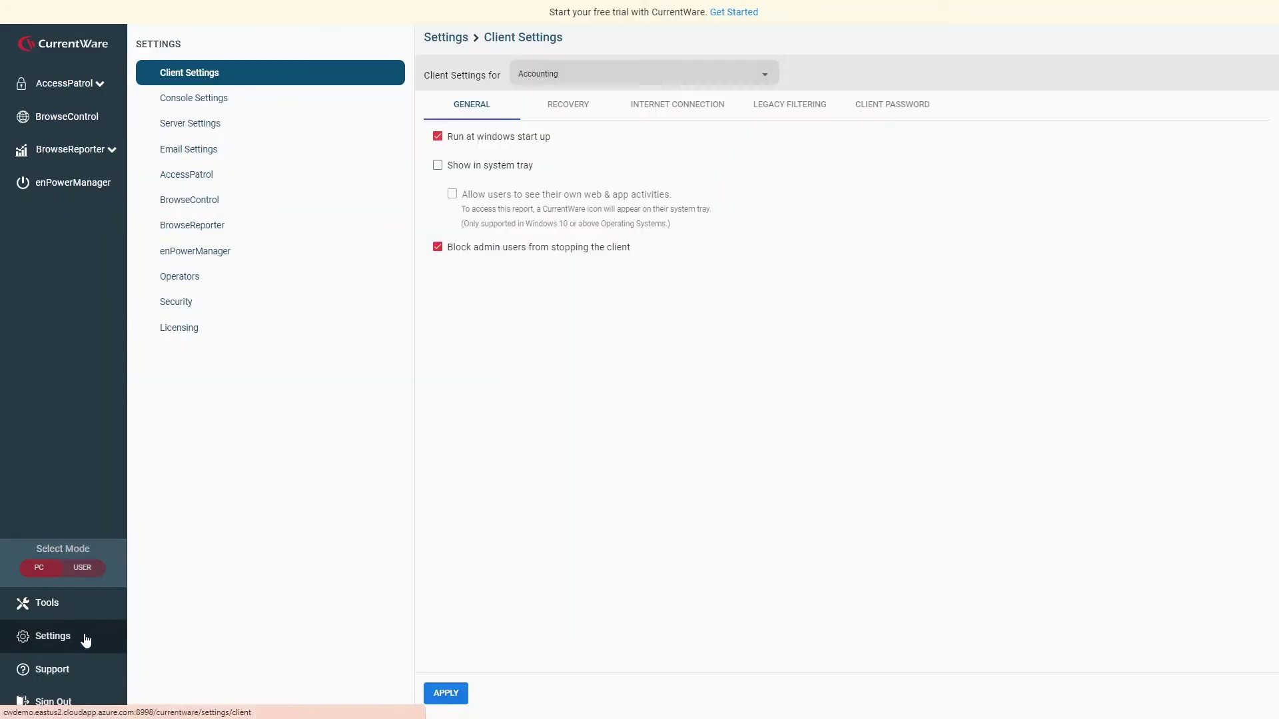
click(269, 229)
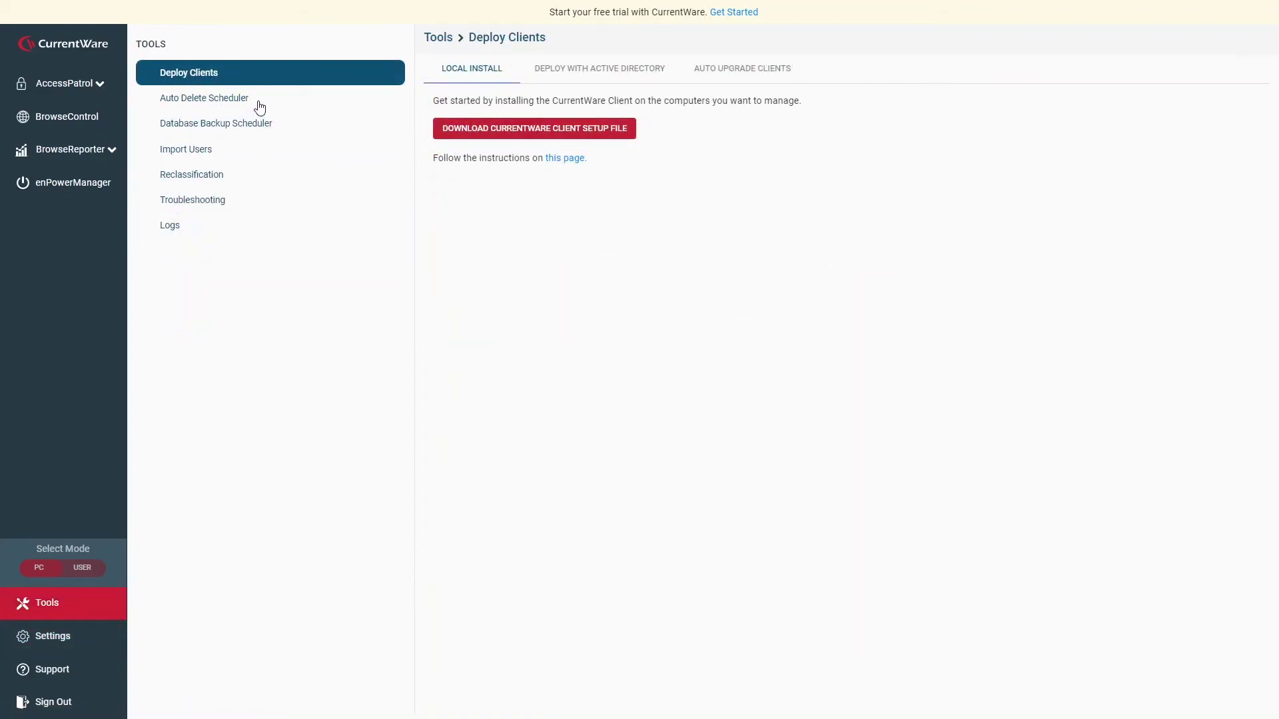
click(260, 106)
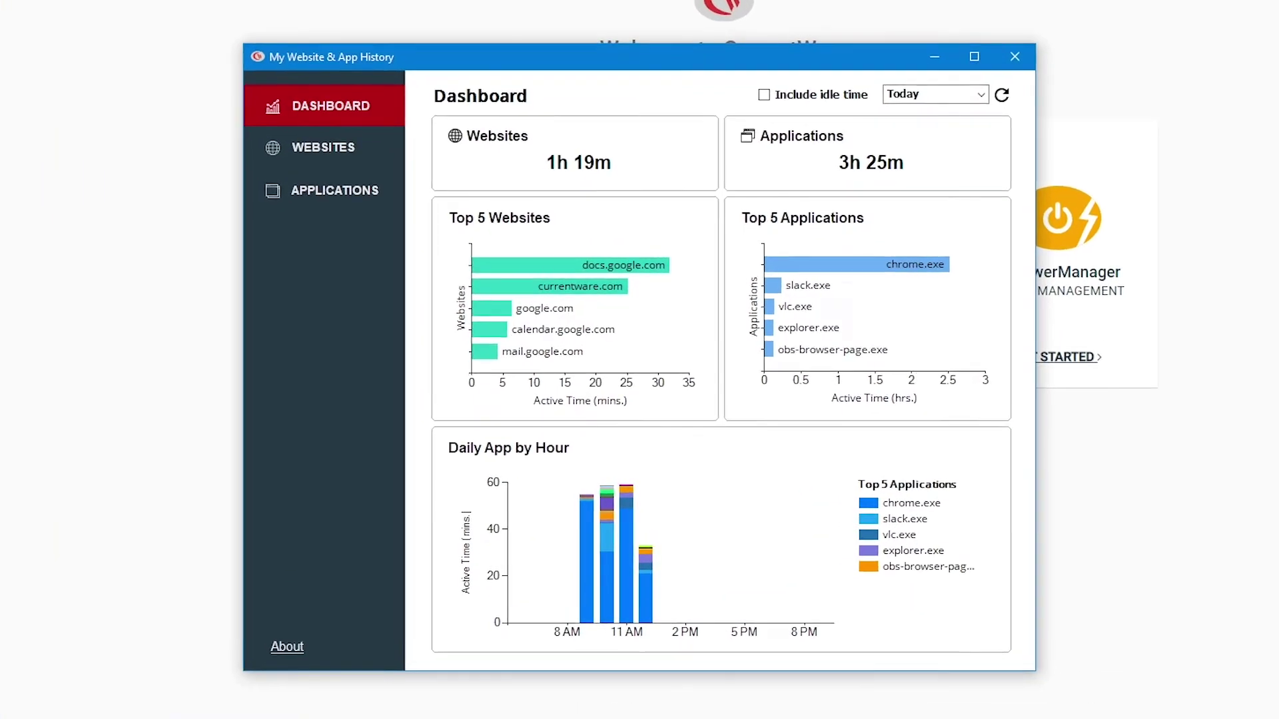
Check today's WEBSITES history, then today's APPLICATIONS usage history.
click(349, 158)
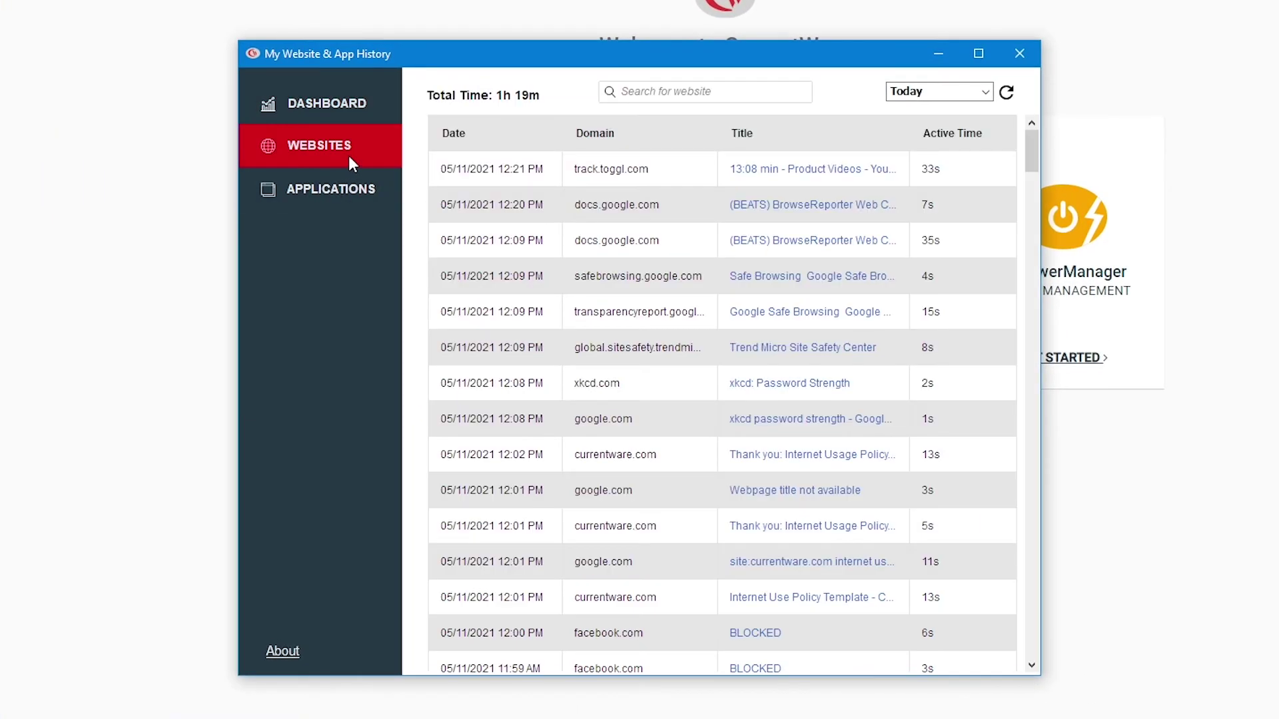
click(364, 202)
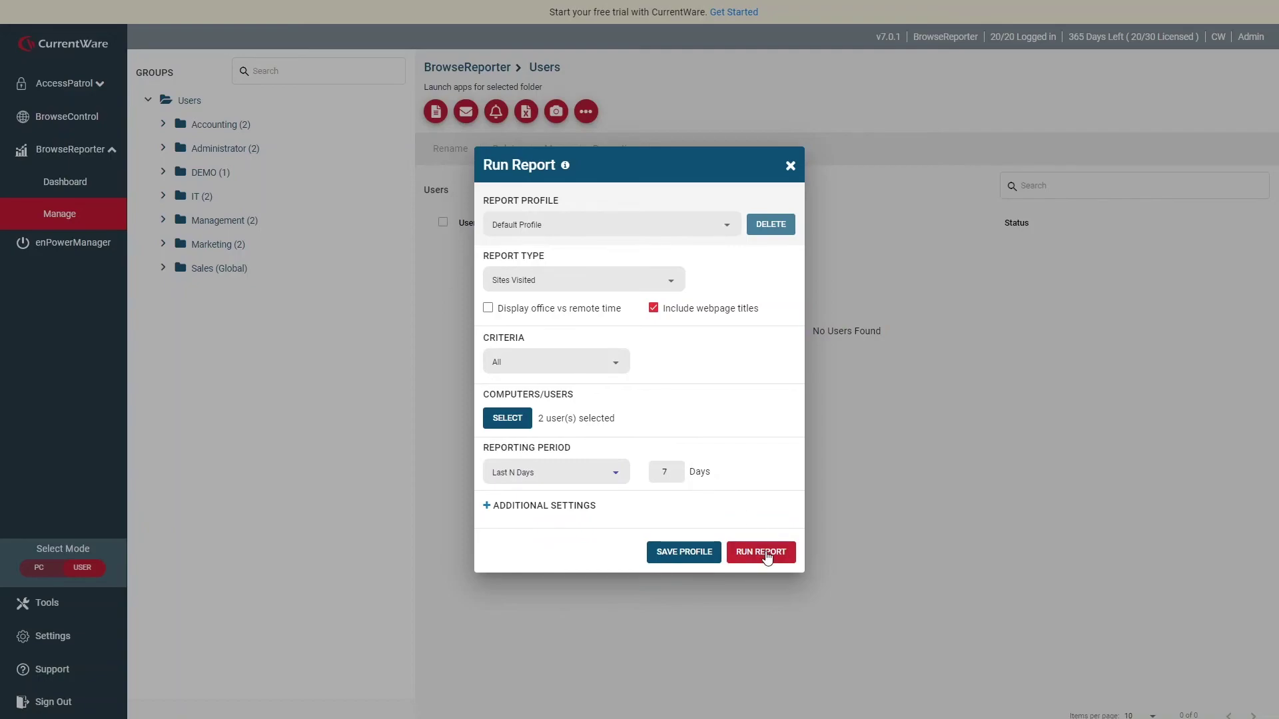
Begin saving the report setup as a profile named 'Sites Visited- Last 7 Days'.
click(694, 555)
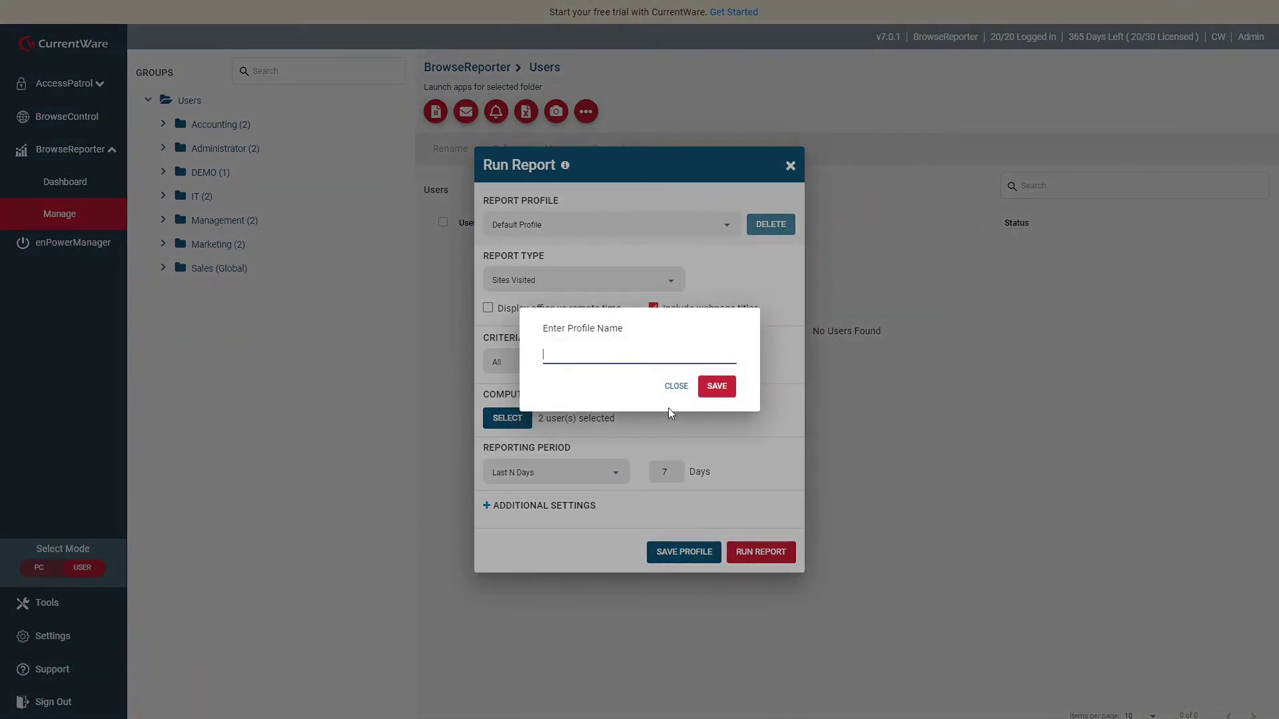
text(Sites Visited- Last 7 Days)
Save the profile, then let users see their own web and app activities, skipping the password change.
click(716, 386)
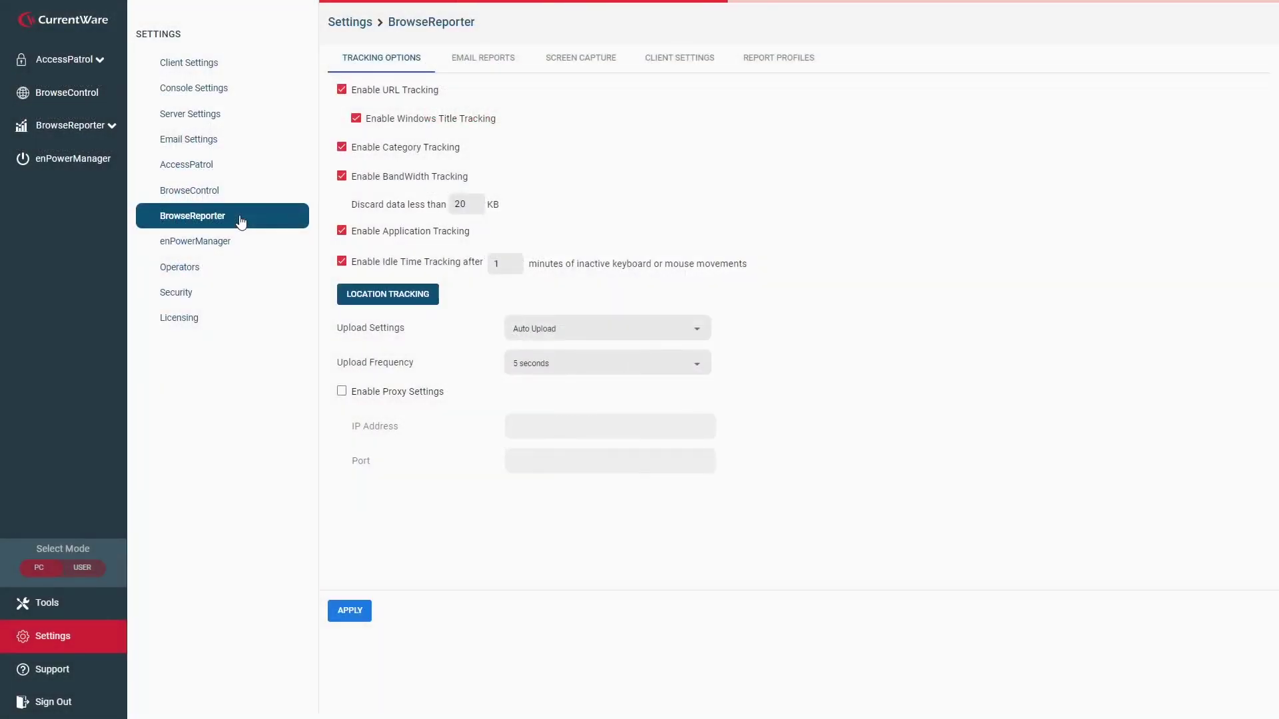
click(658, 66)
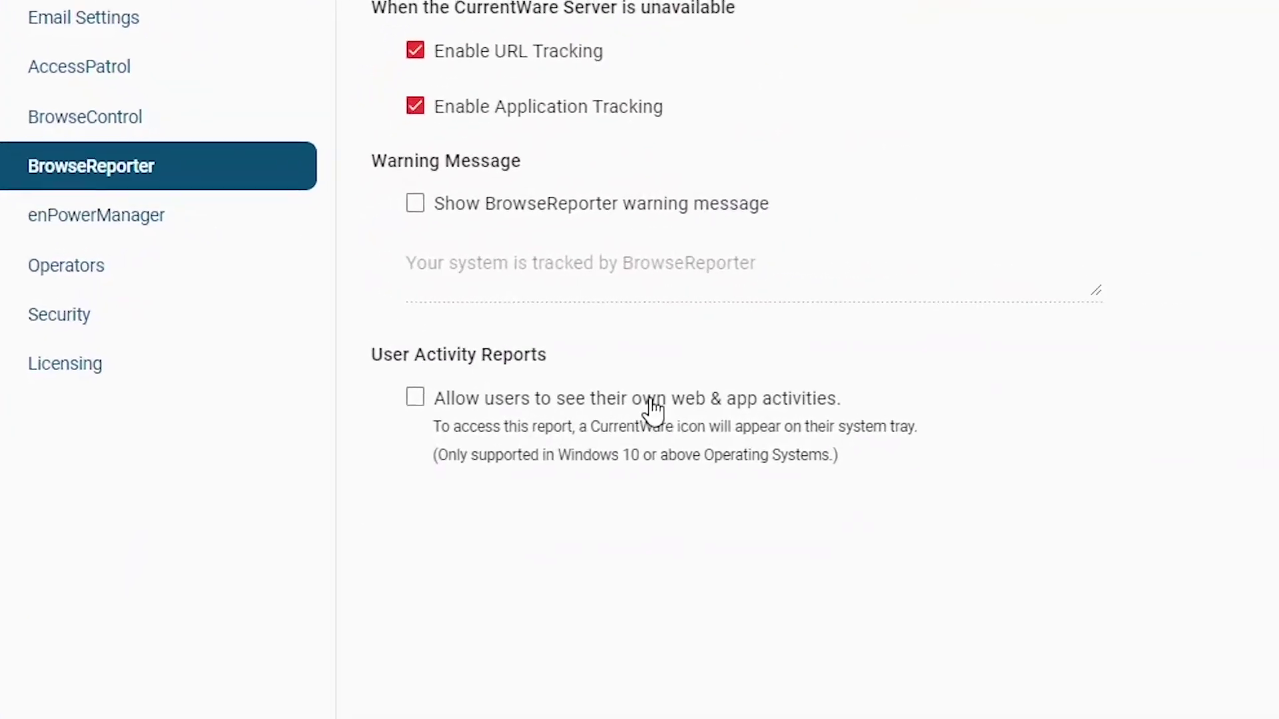
click(813, 408)
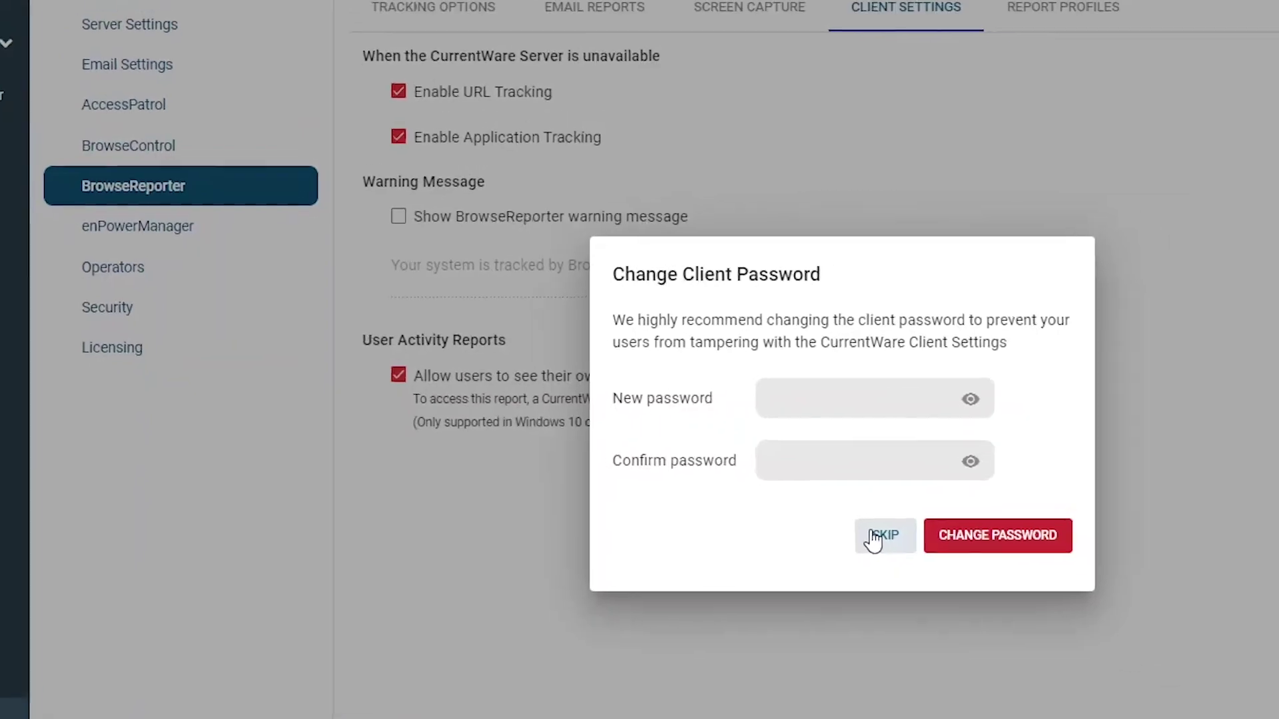
click(1002, 599)
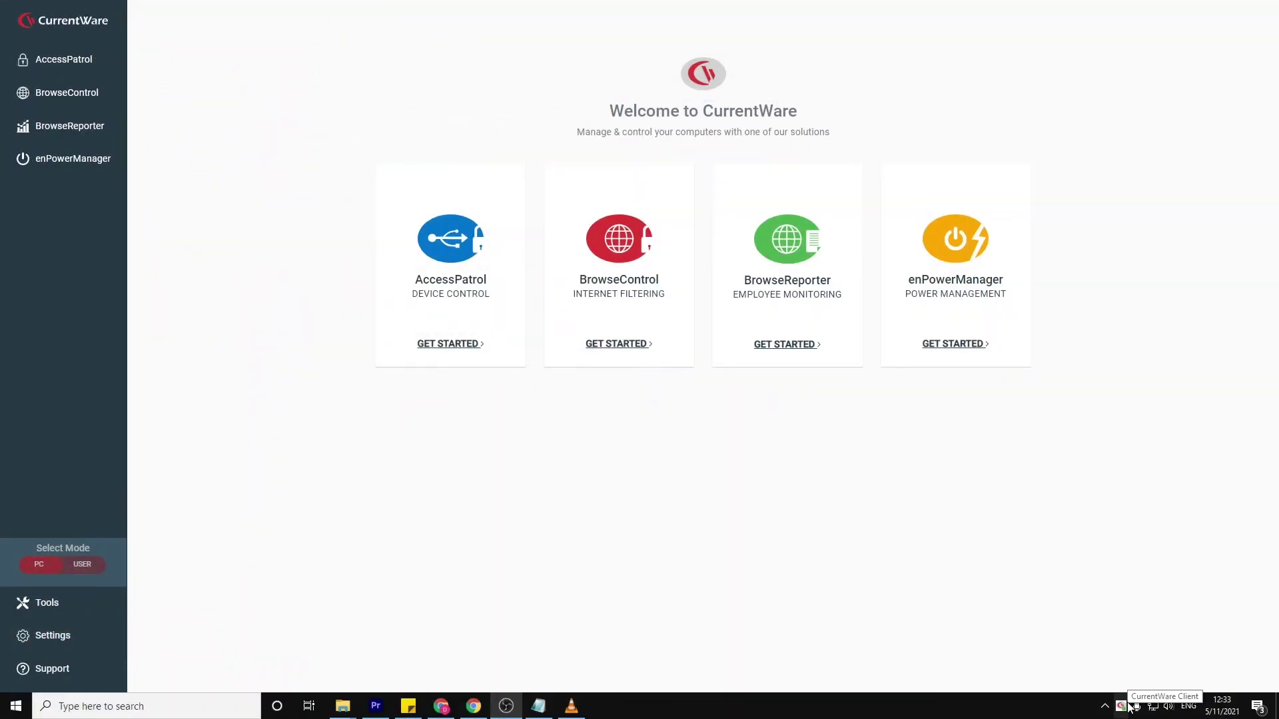
Open the dashboard from the tray, view websites and applications, and type the monitoring warning text.
right_click(1129, 705)
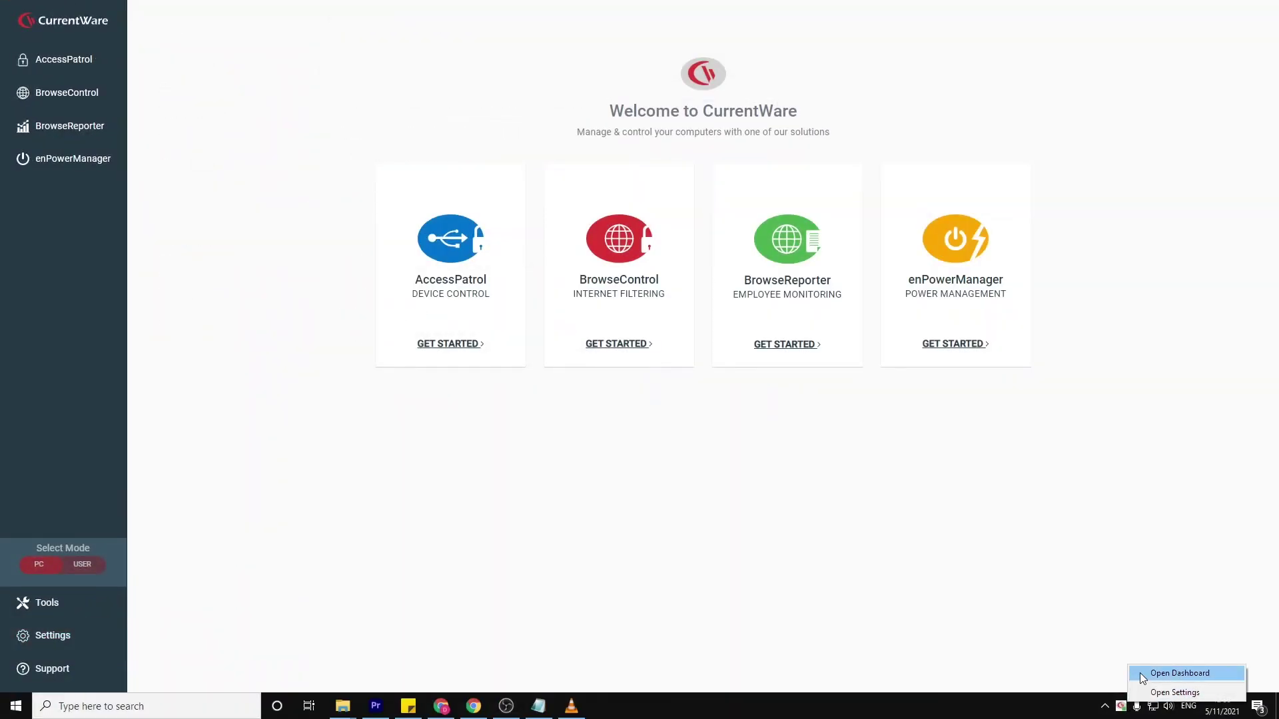
click(1141, 673)
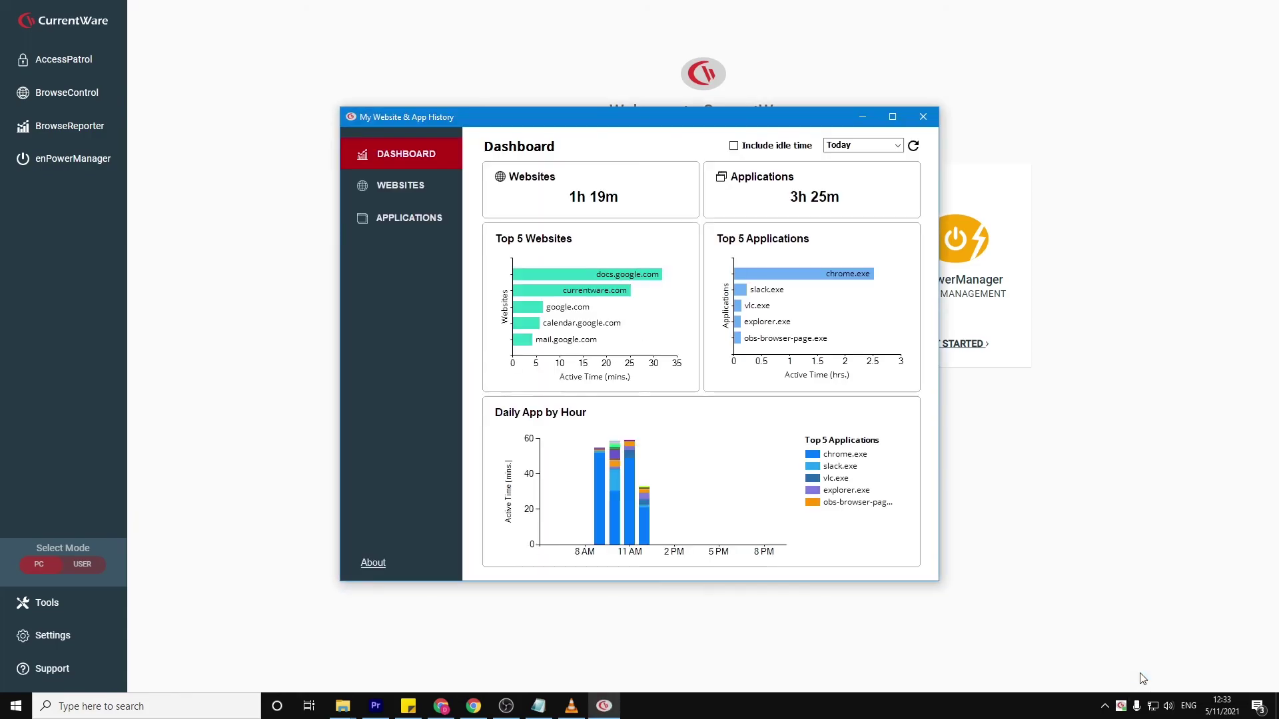
click(413, 187)
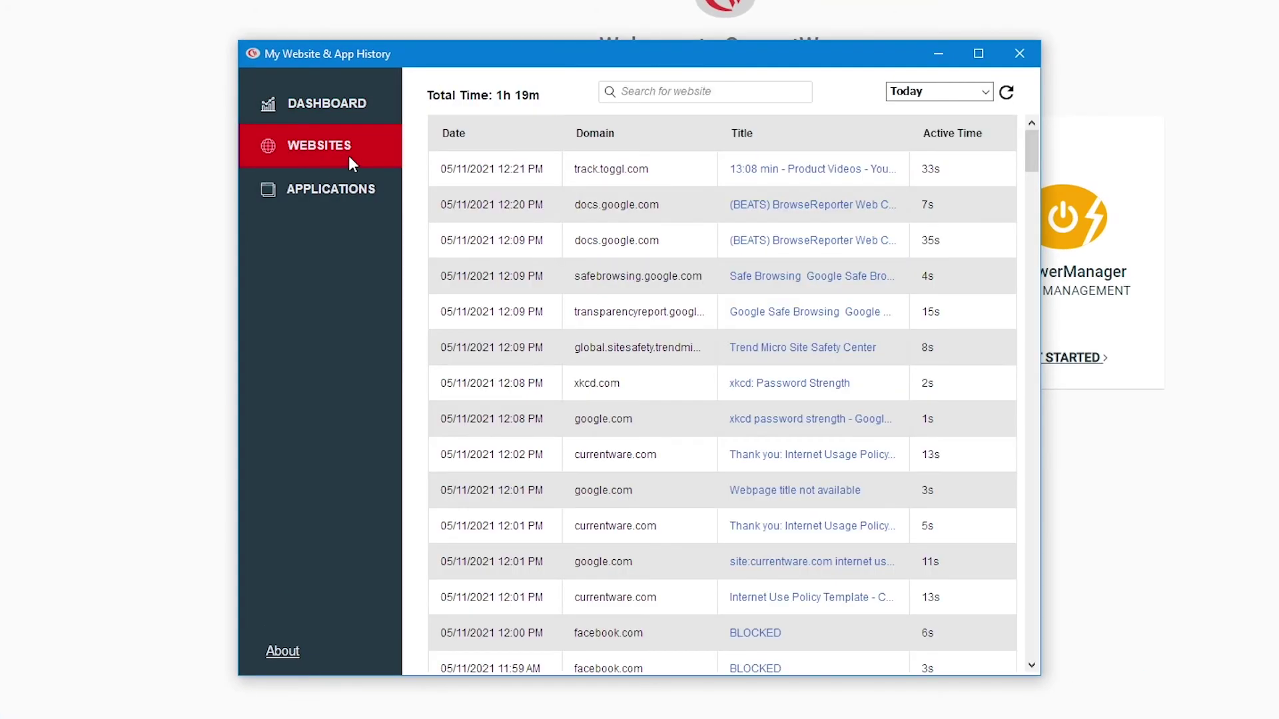
click(365, 202)
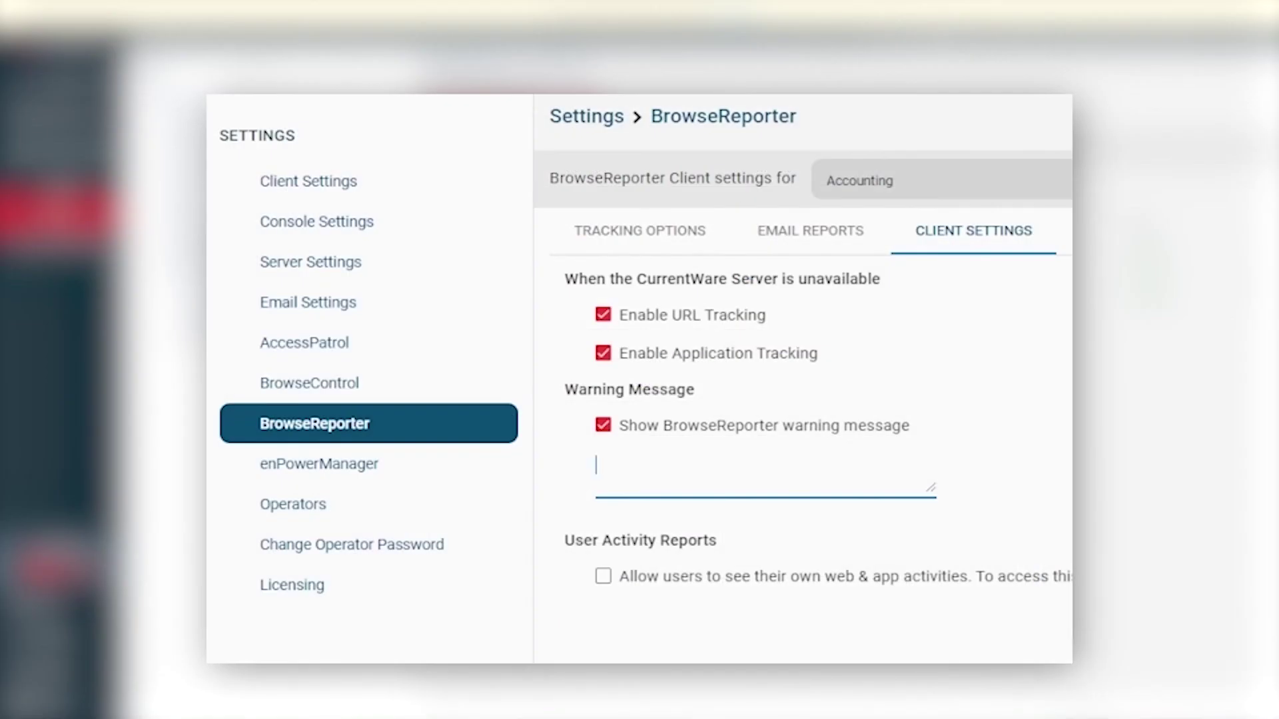
text(Your internet and application usage is being m)
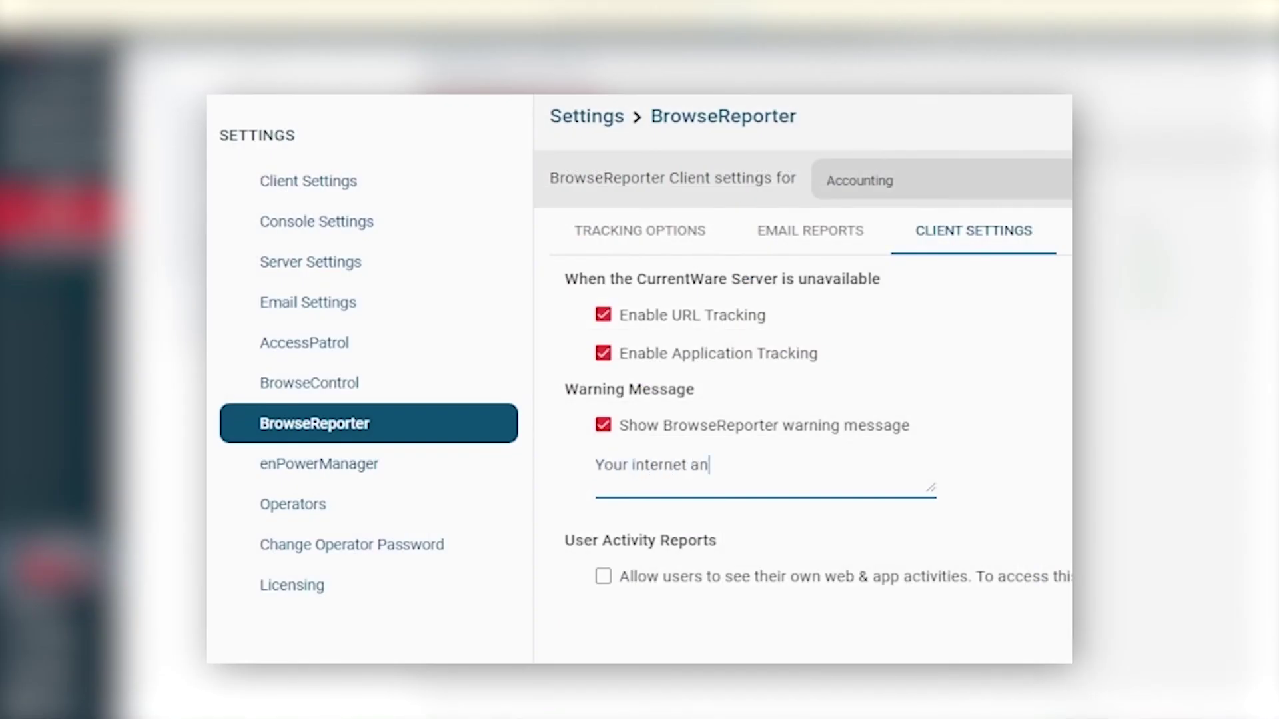
text(onitored)
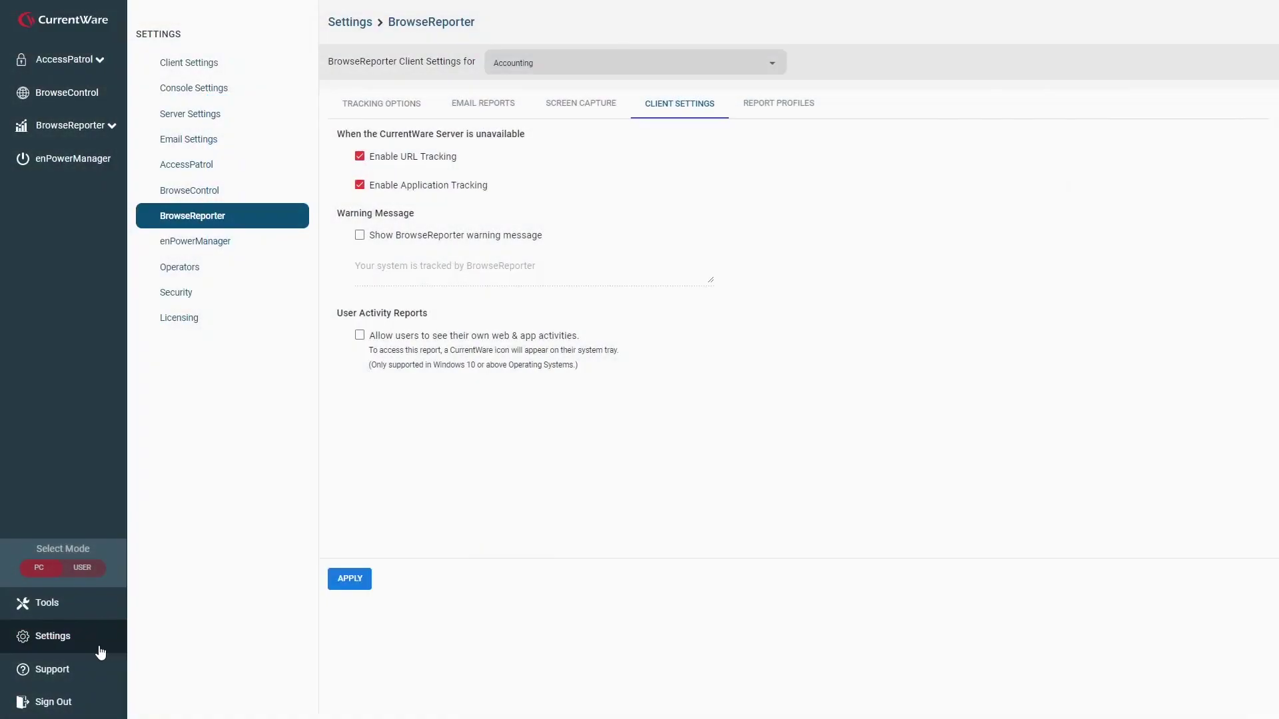
Enable 'Show BrowseReporter warning message' in BrowseReporter client settings and start editing the message.
click(89, 629)
click(250, 217)
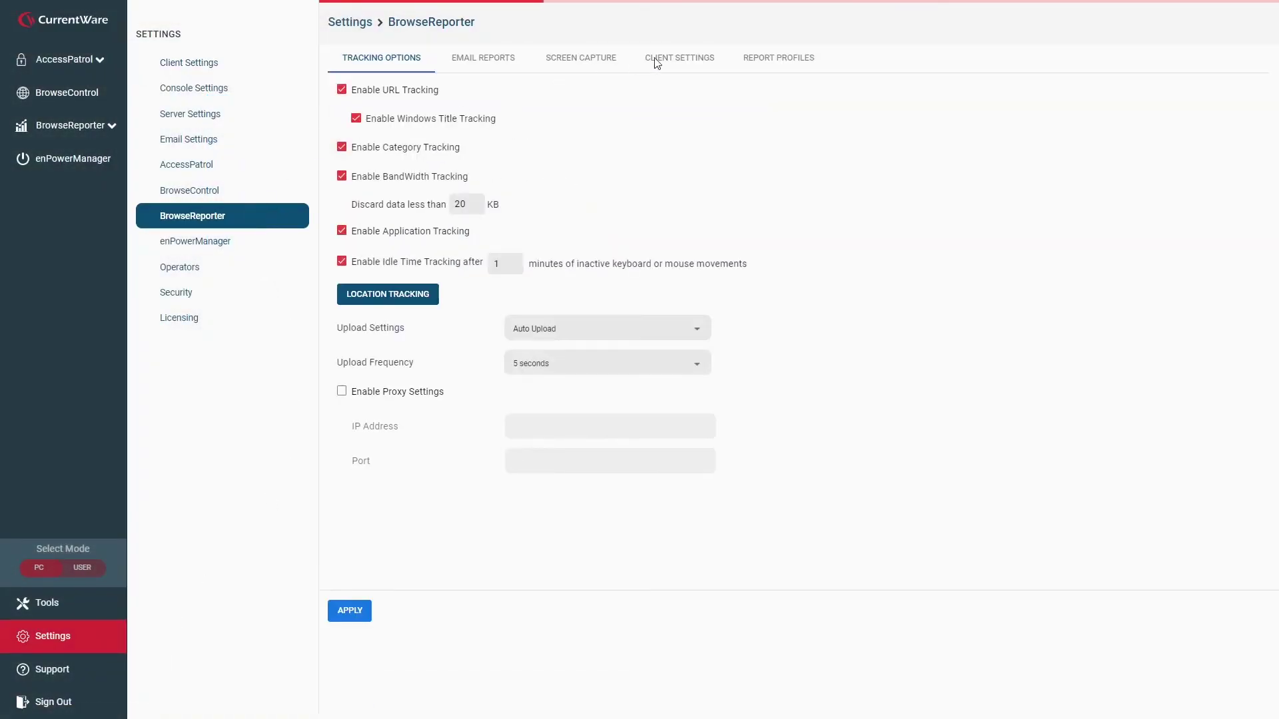
click(670, 58)
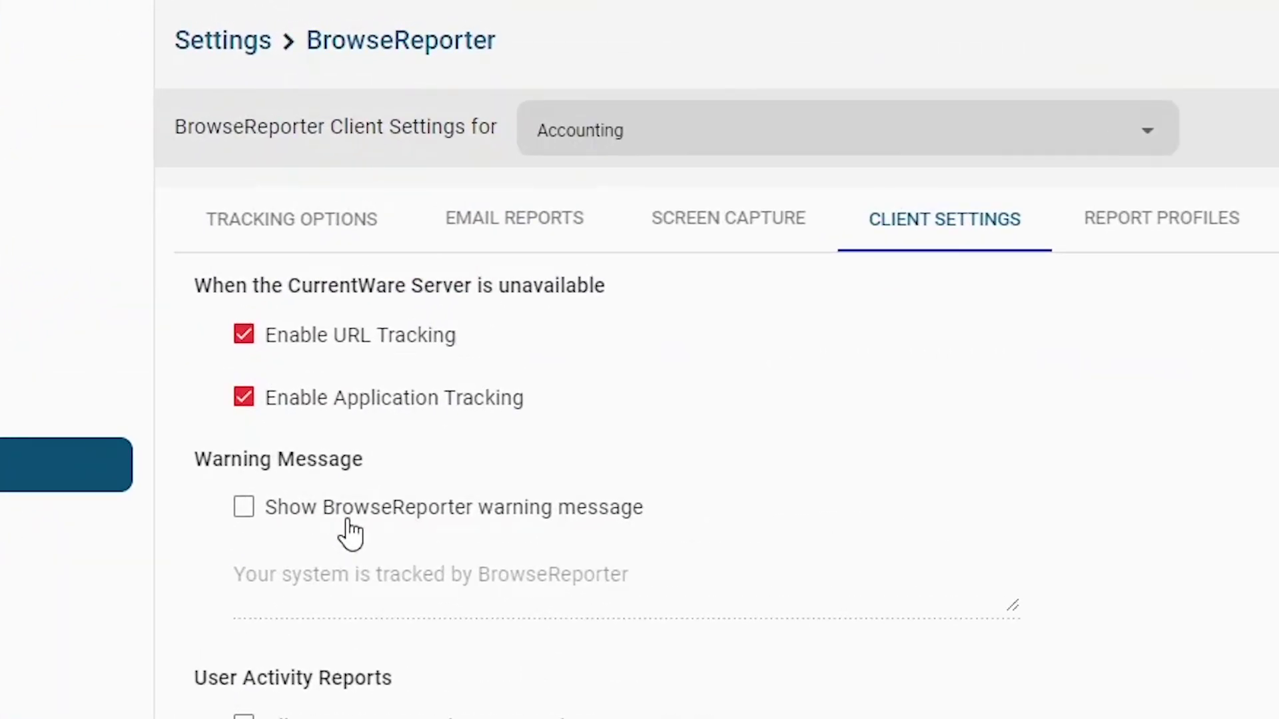
click(384, 358)
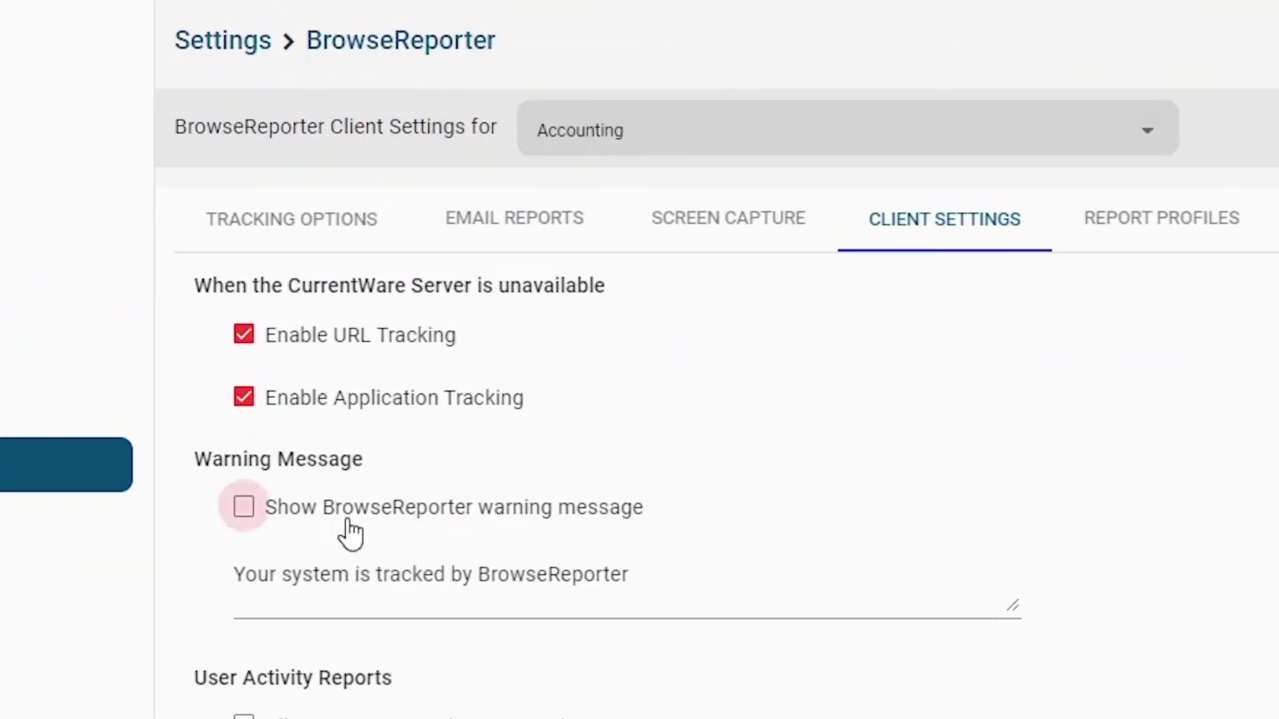
click(715, 587)
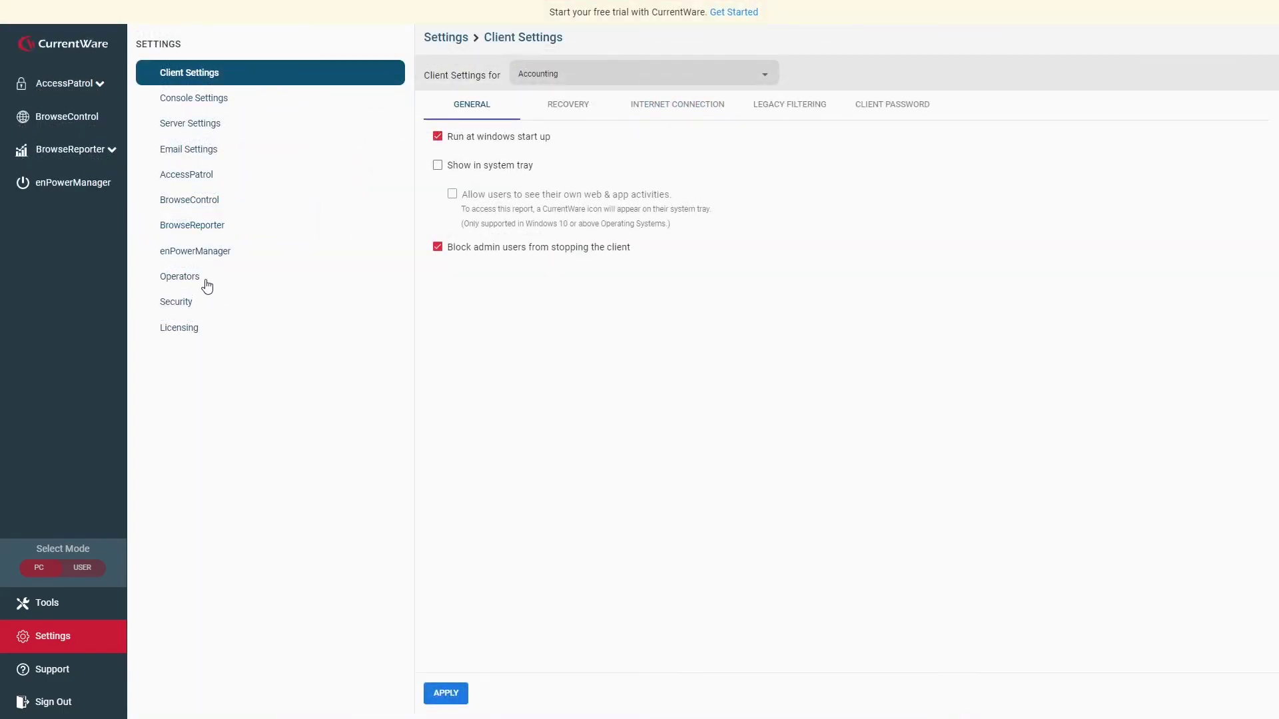
Add operator 'BrowseReporterUser' with a password, its confirmation, and description 'My Test user'.
click(207, 278)
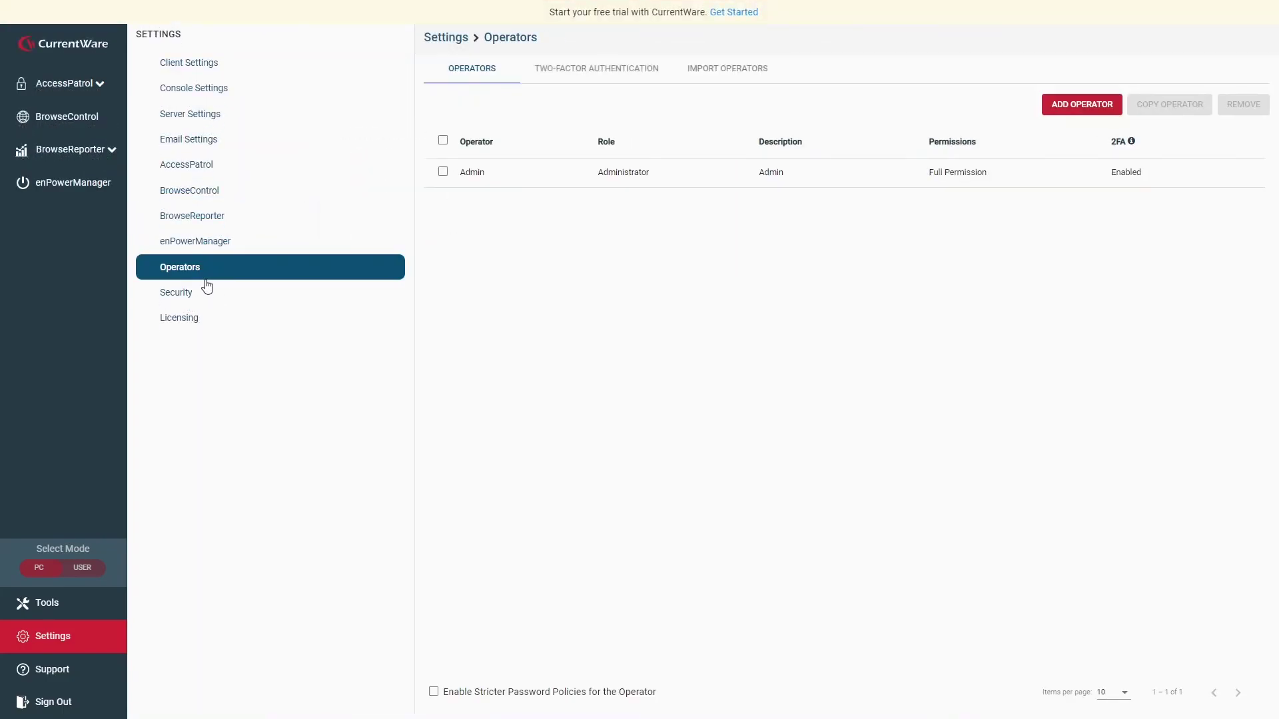
click(1083, 102)
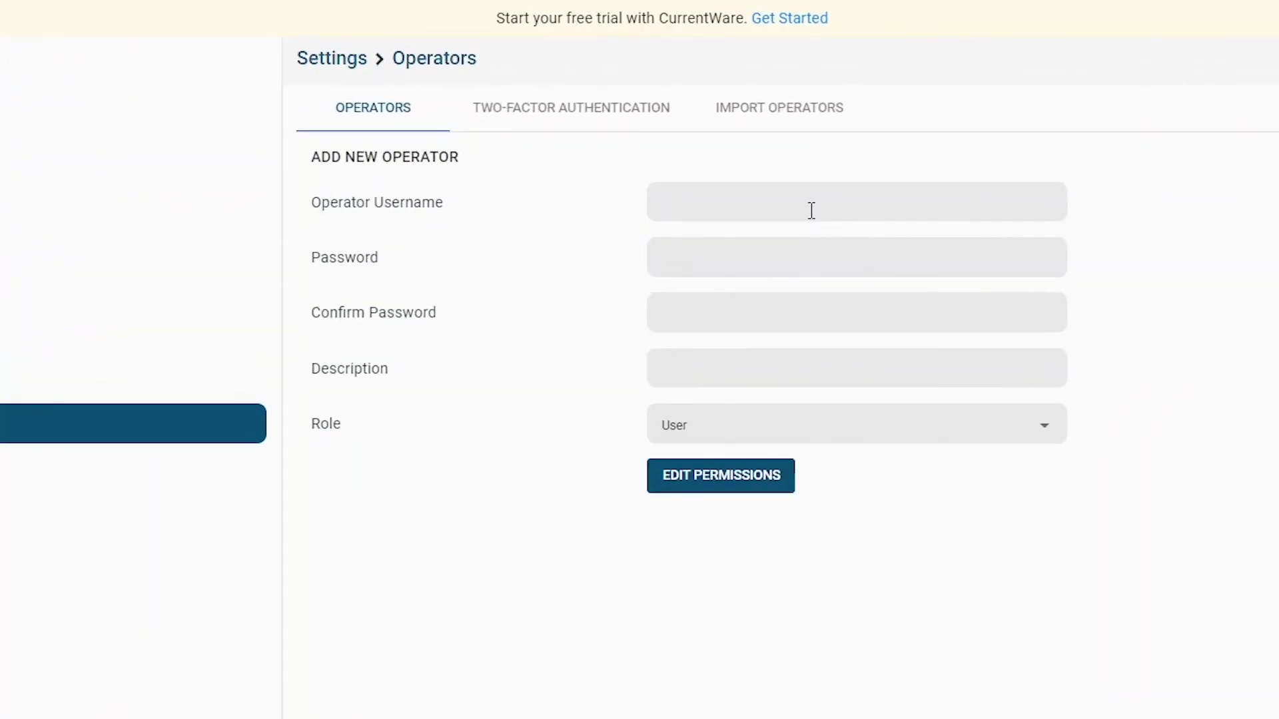
click(811, 211)
text(BrowseReporterUse)
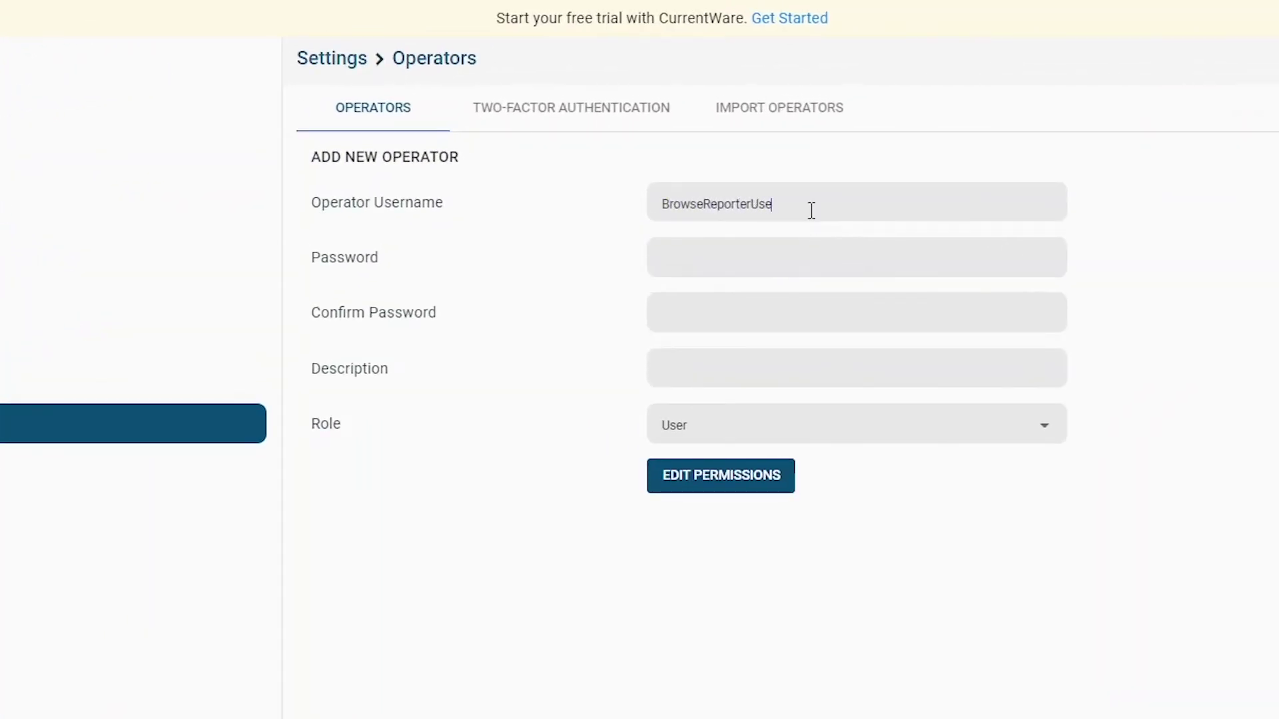
text(r)
key(Tab)
text(12341234My Test user)
Give the new operator access to the Accounting group, leaving console permissions unchanged.
click(760, 486)
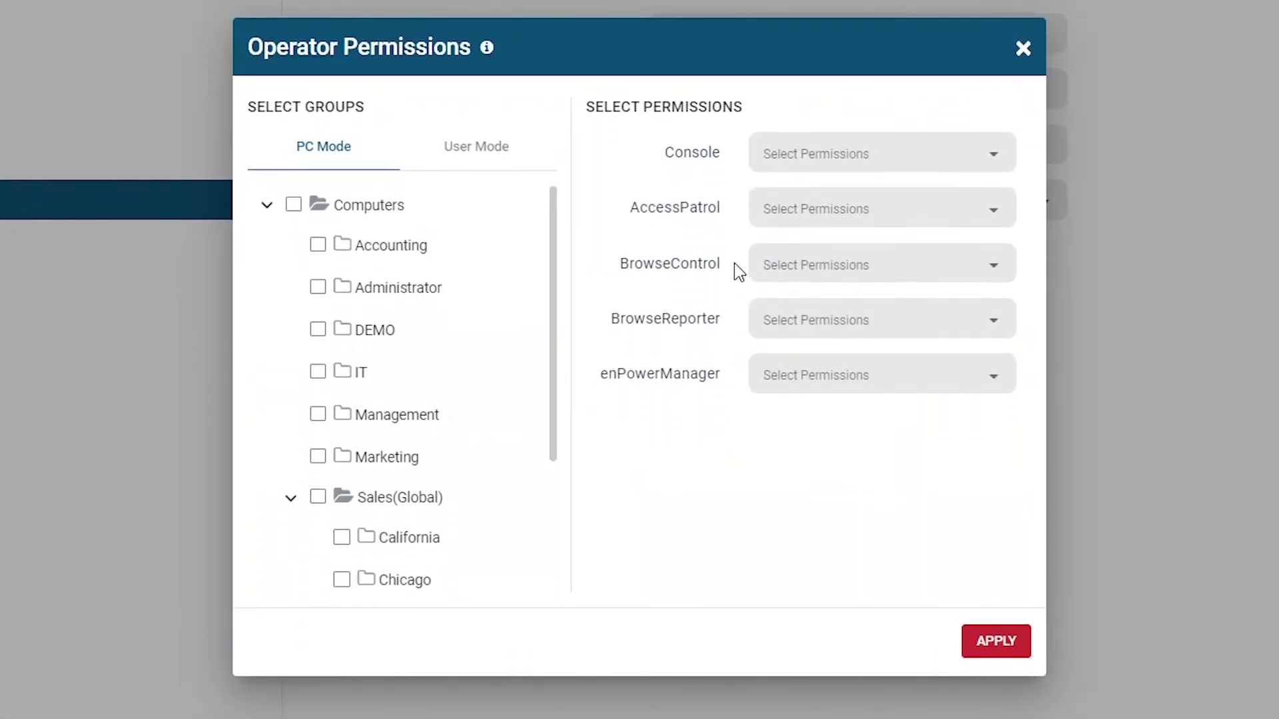
click(317, 244)
click(843, 163)
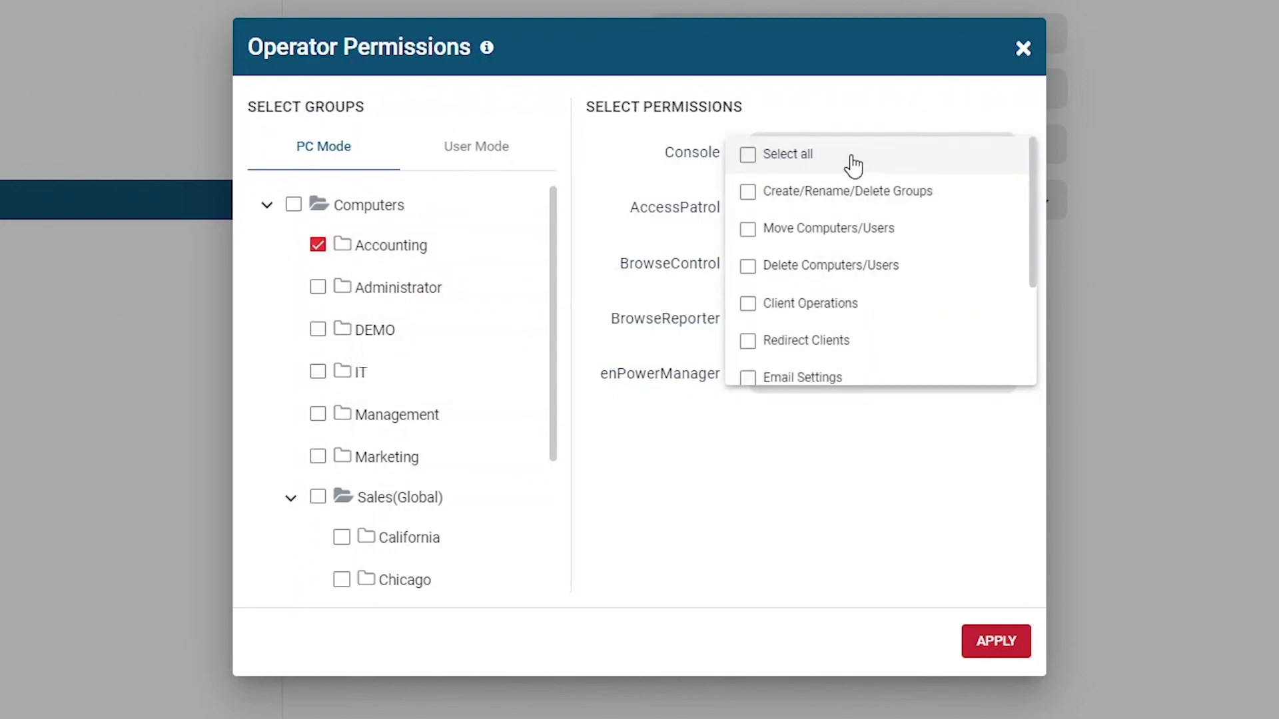
scroll(903, 180, down, 3)
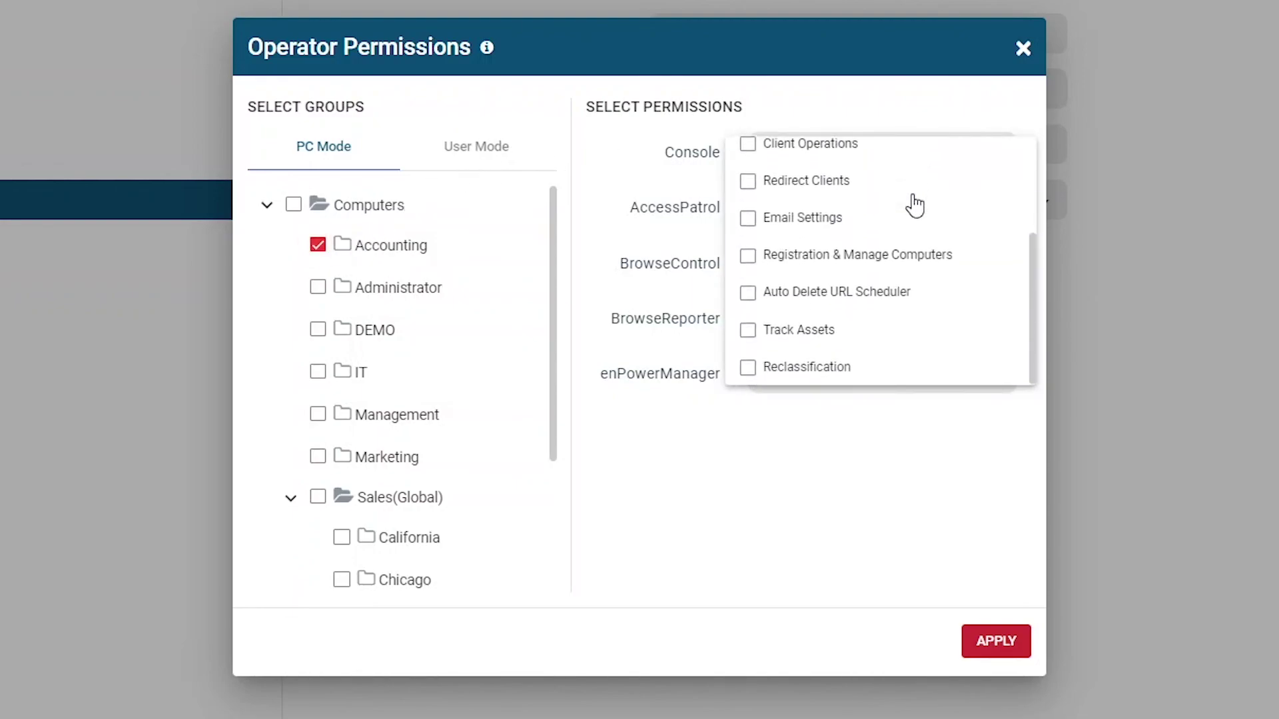
click(634, 157)
Grant only the Run Report and BR-Dashboard BrowseReporter permissions and apply them.
click(841, 322)
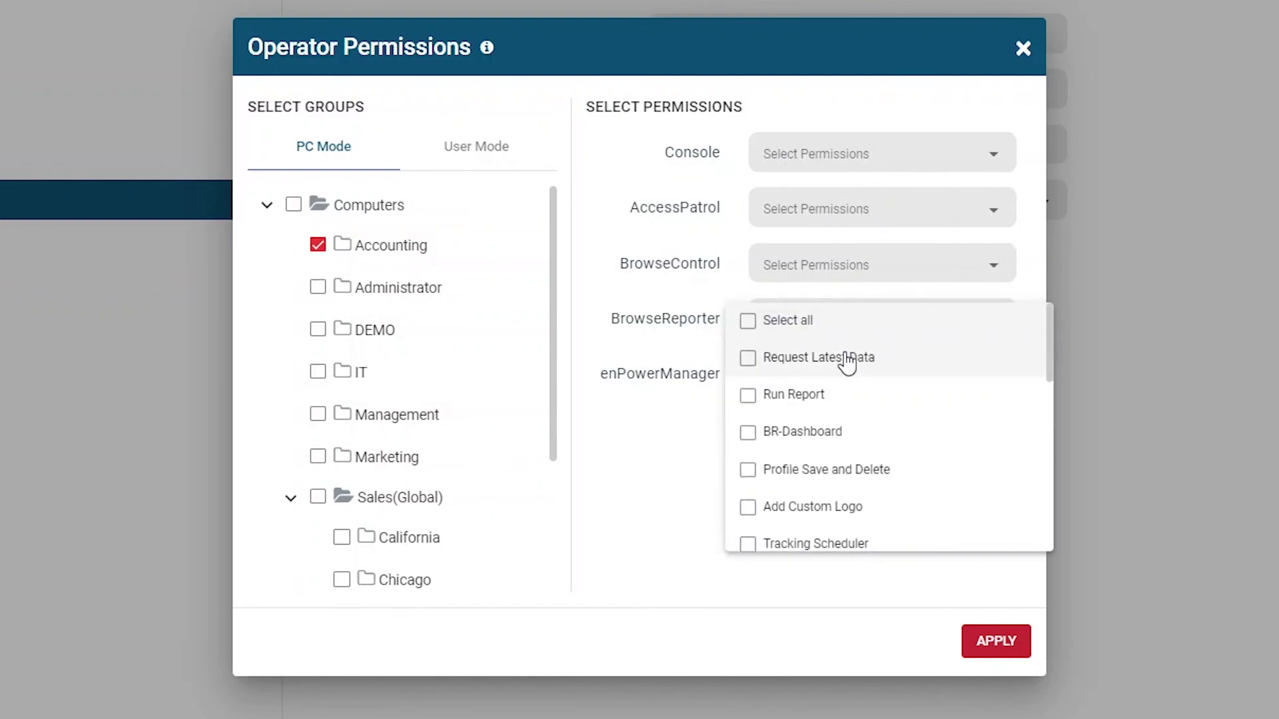
click(830, 399)
click(842, 436)
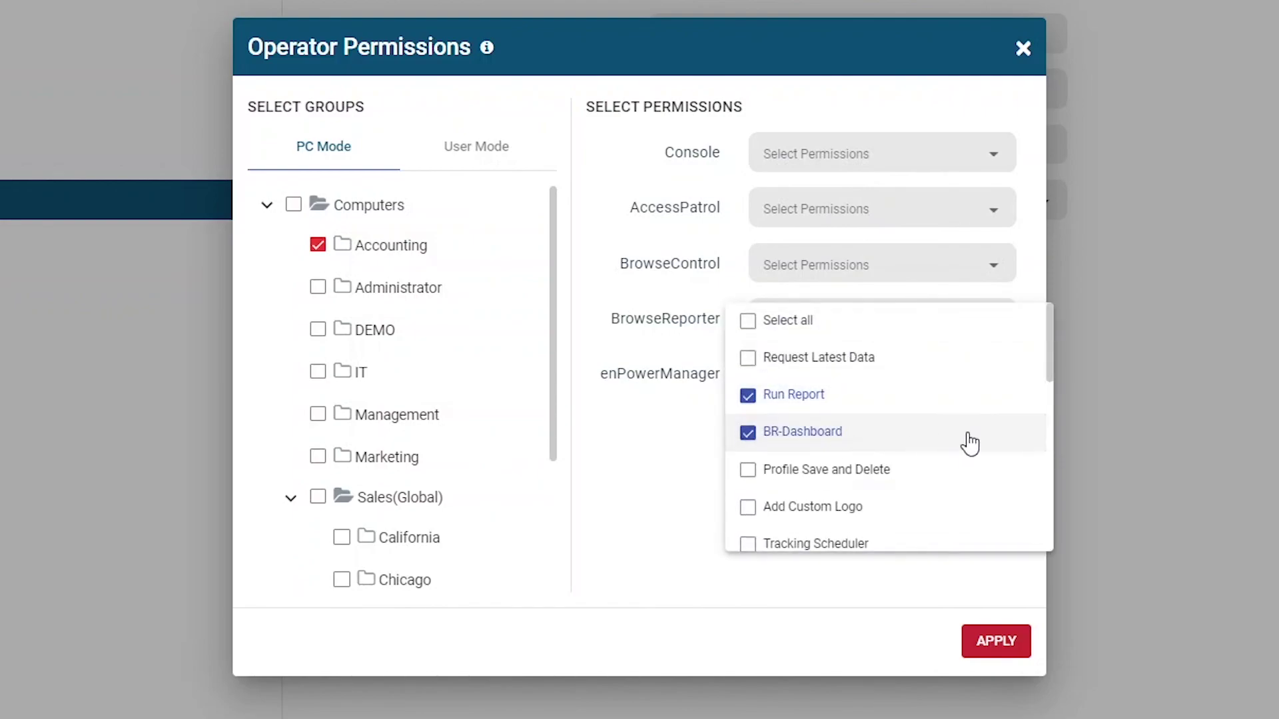
scroll(971, 439, down, 3)
scroll(967, 437, down, 5)
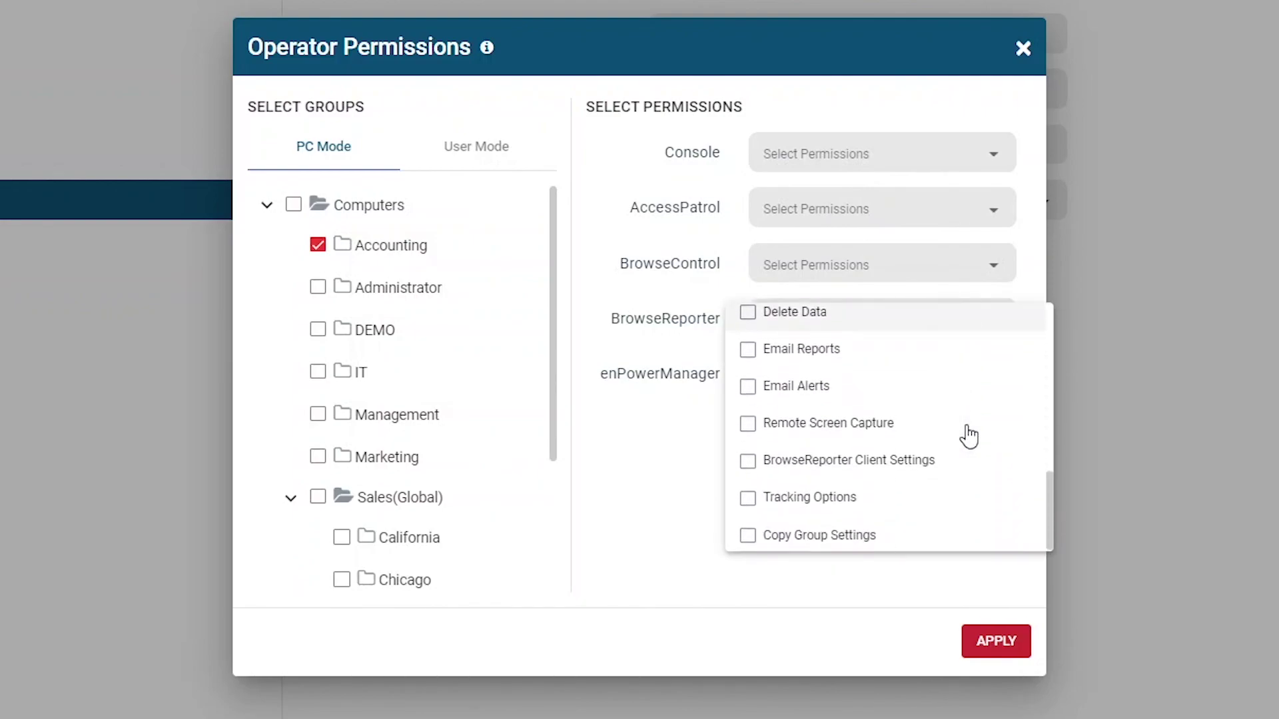
click(931, 606)
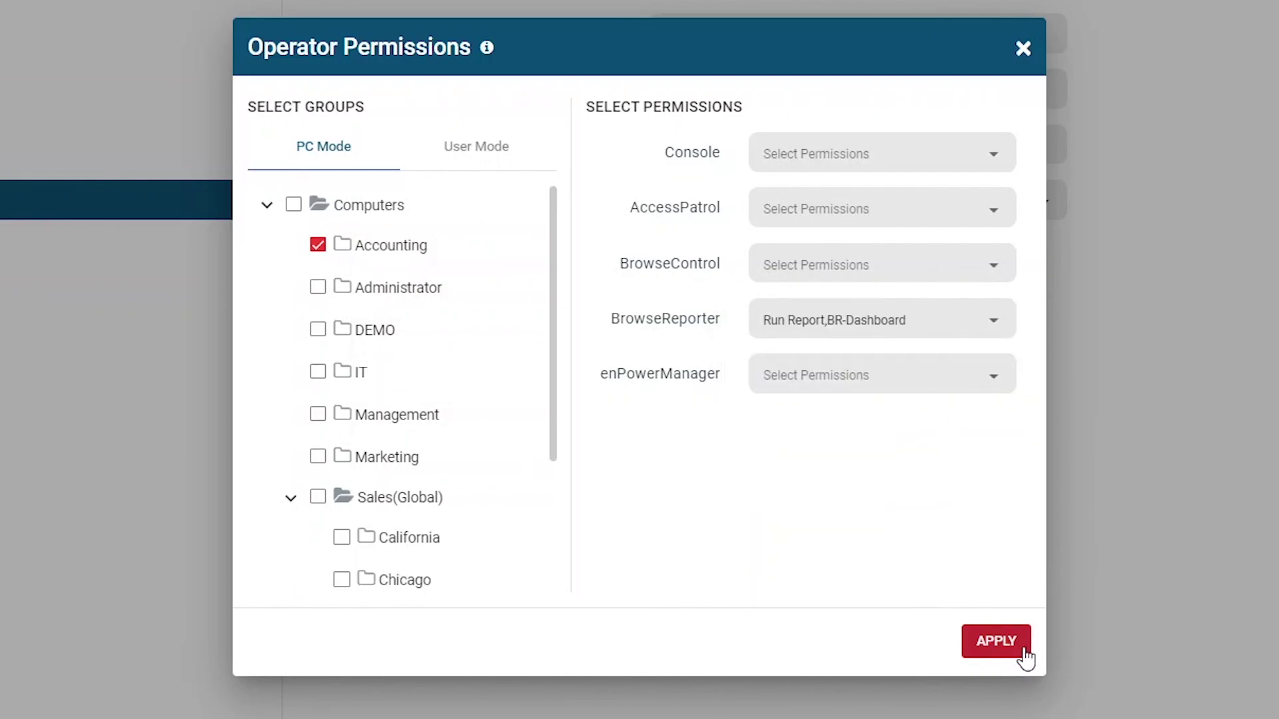
click(1024, 654)
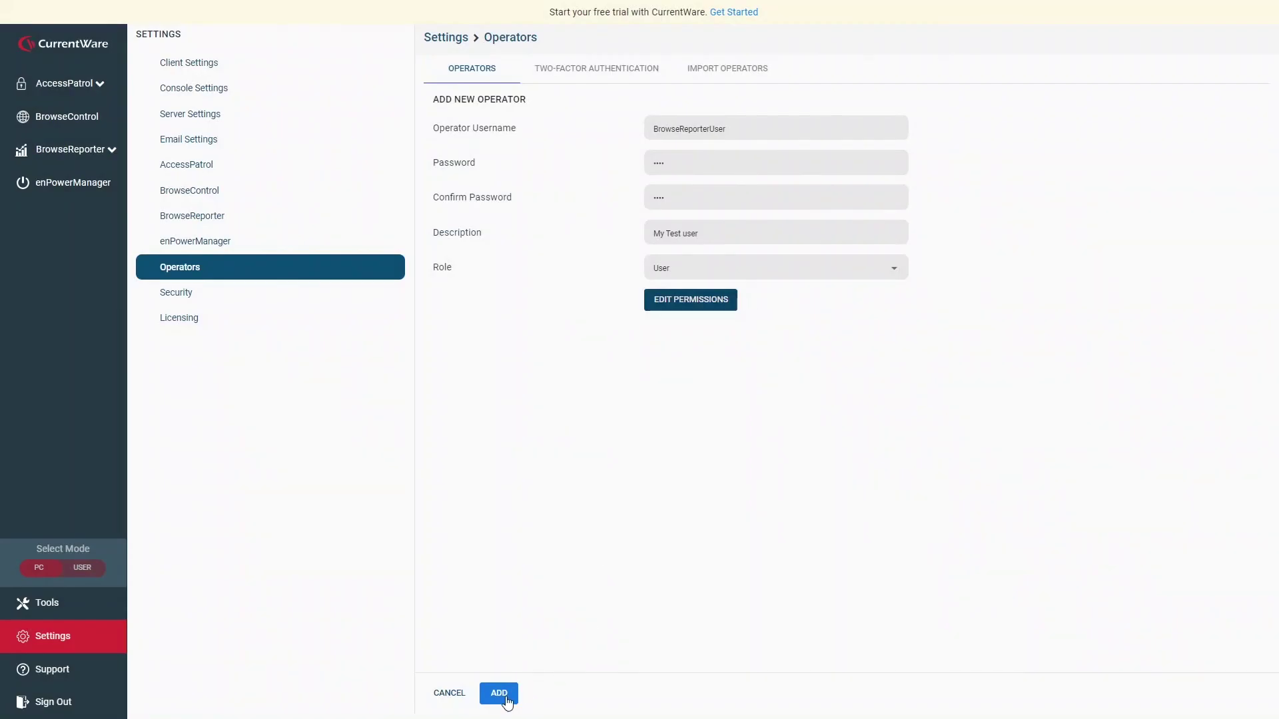